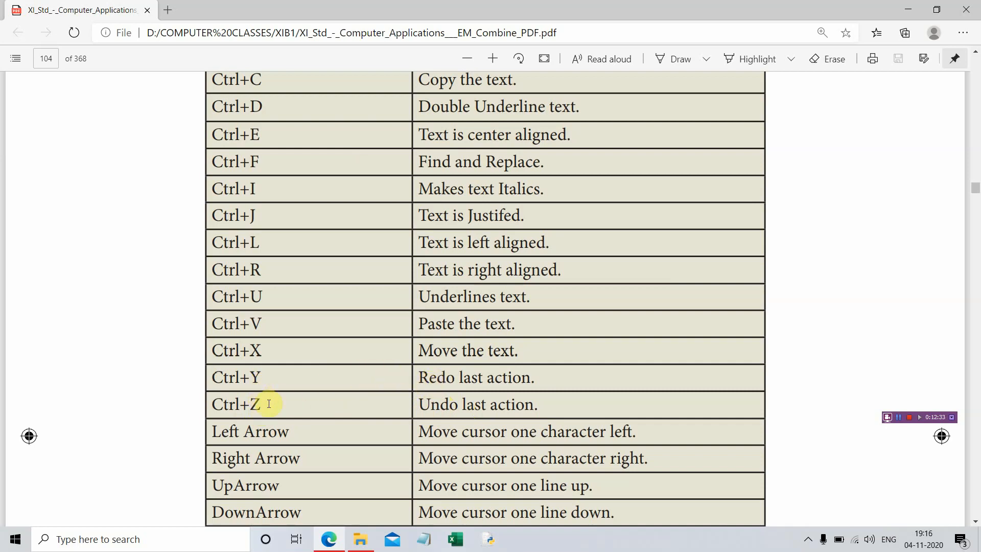
Read the rest of the keyboard shortcuts table, the Unicode Tamil typing chart and WorkShop 6.14 in the textbook PDF
scroll(322, 437, "down", 3)
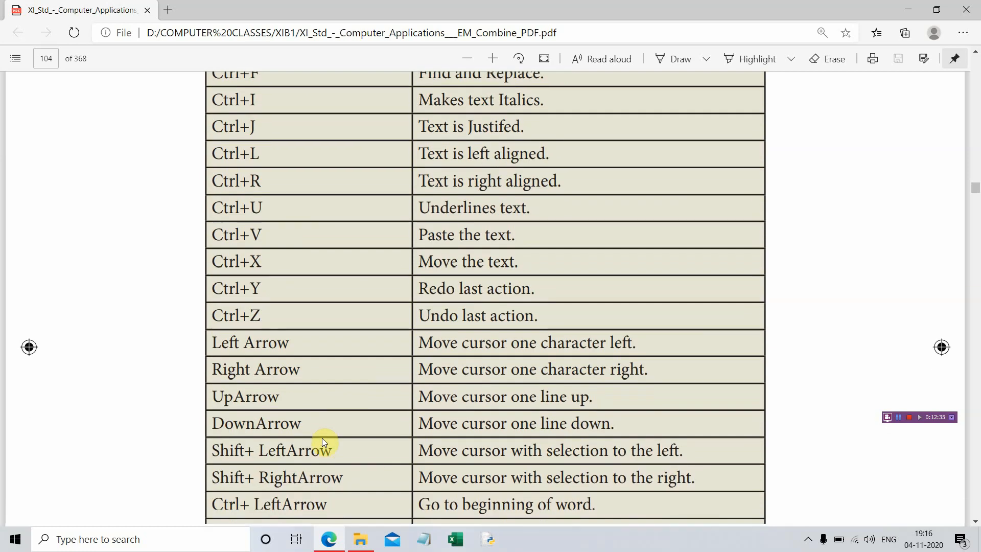
scroll(321, 437, "down", 2)
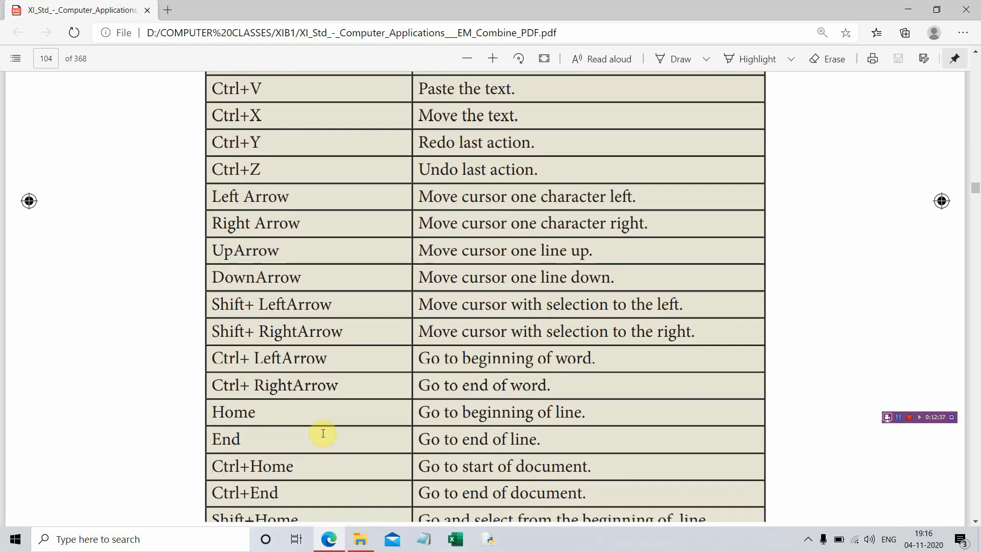
scroll(323, 433, "down", 3)
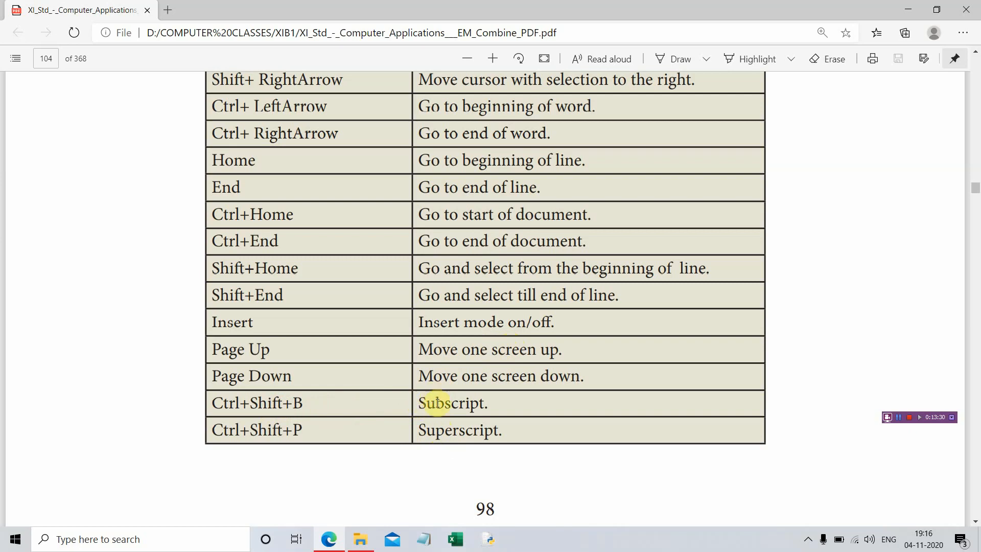
scroll(437, 405, "down", 3)
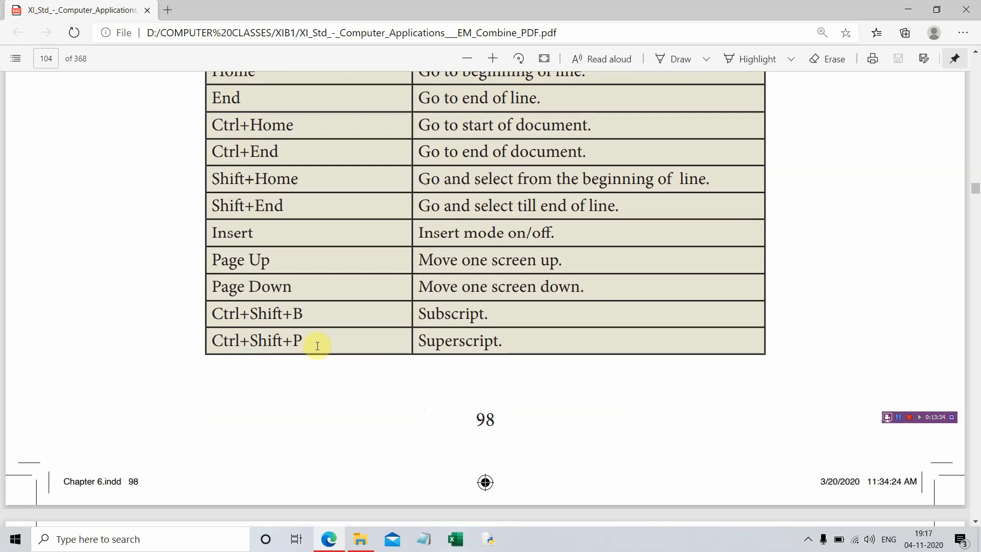
scroll(311, 341, "down", 4)
scroll(311, 341, "down", 12)
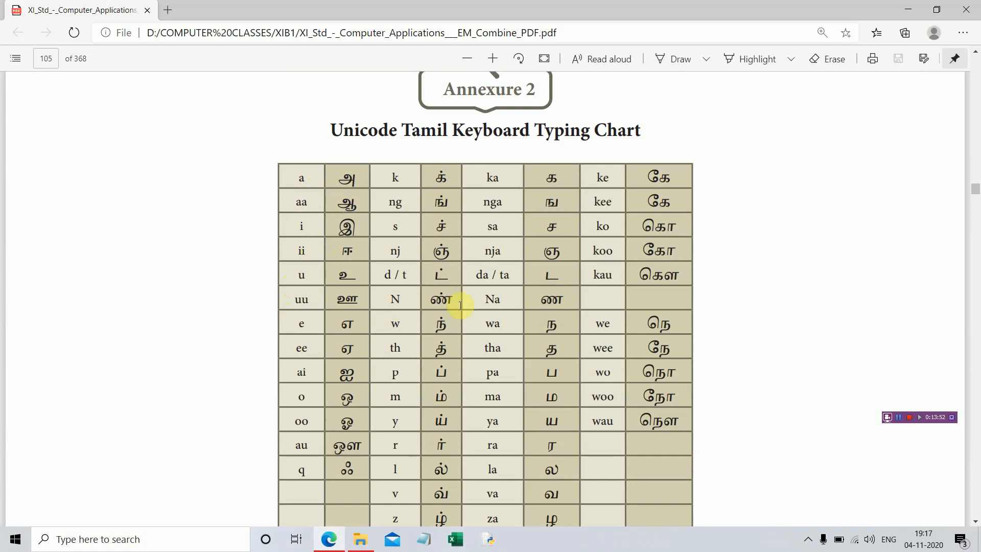
scroll(493, 395, "down", 5)
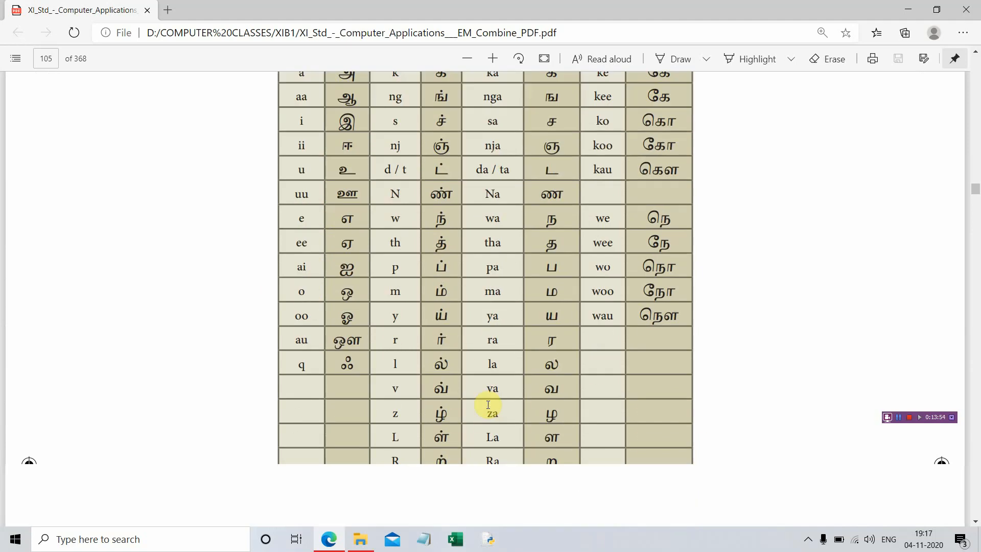
scroll(488, 405, "down", 5)
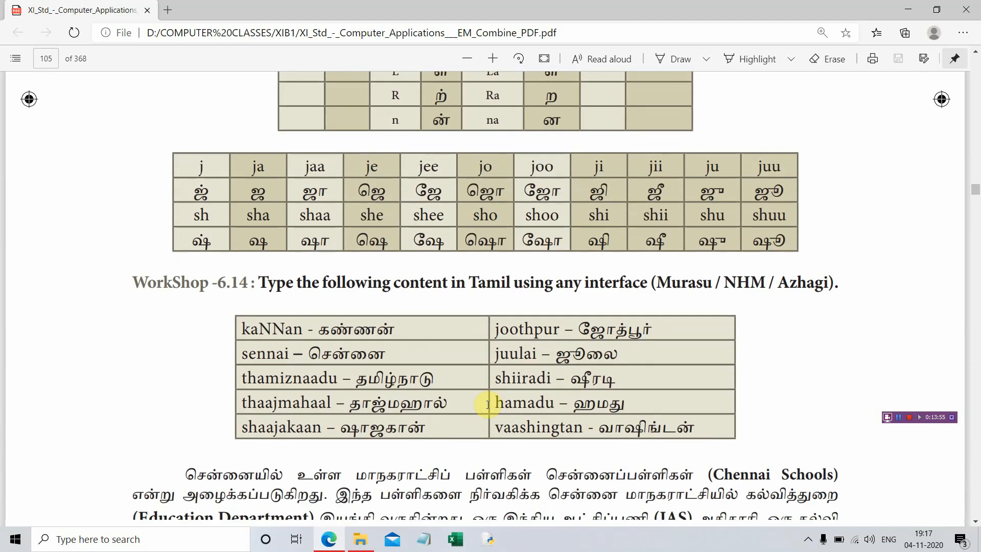
scroll(488, 405, "down", 5)
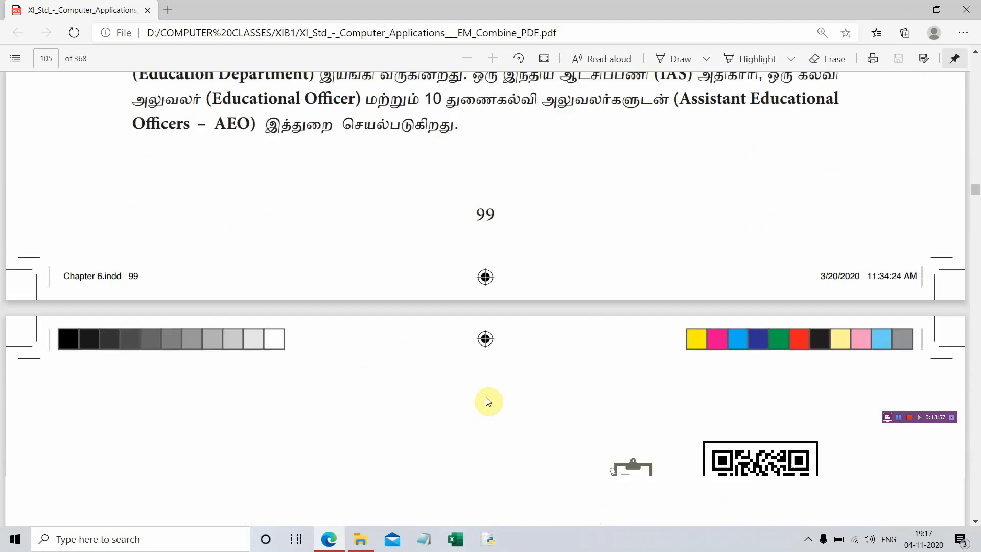
Go back through the textbook PDF to the section on creating a table on page 97
scroll(488, 400, "up", 1)
scroll(487, 401, "up", 15)
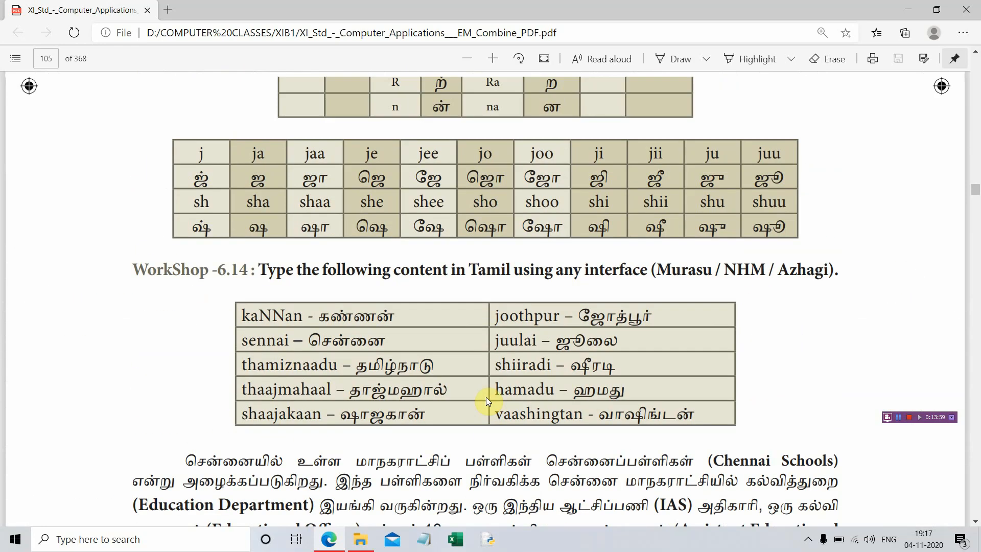
scroll(486, 397, "up", 13)
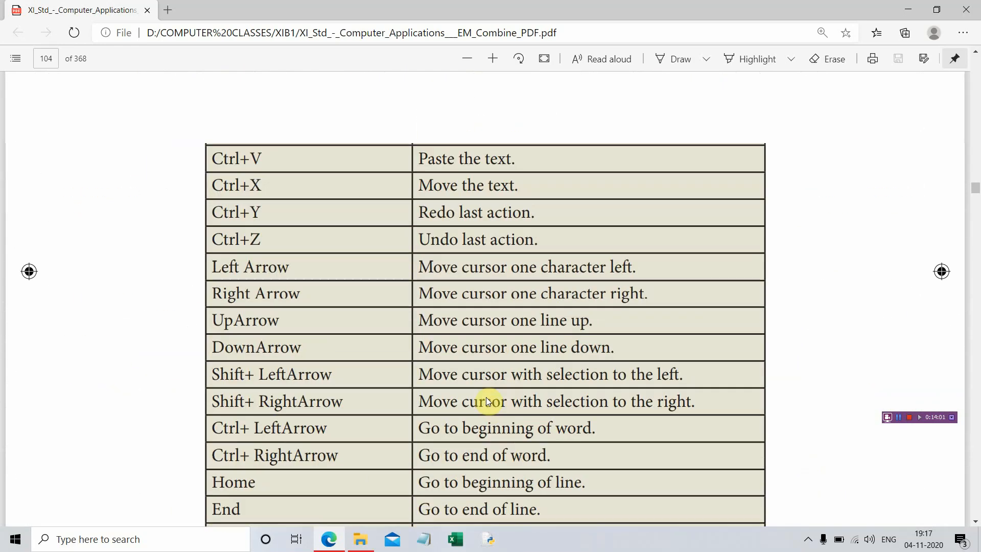
scroll(531, 166, "up", 20)
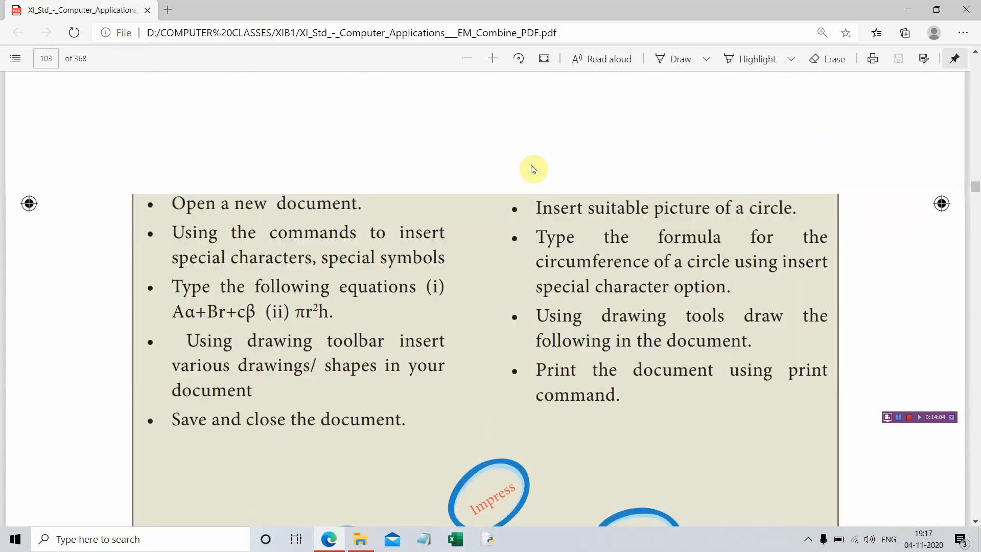
scroll(532, 167, "up", 20)
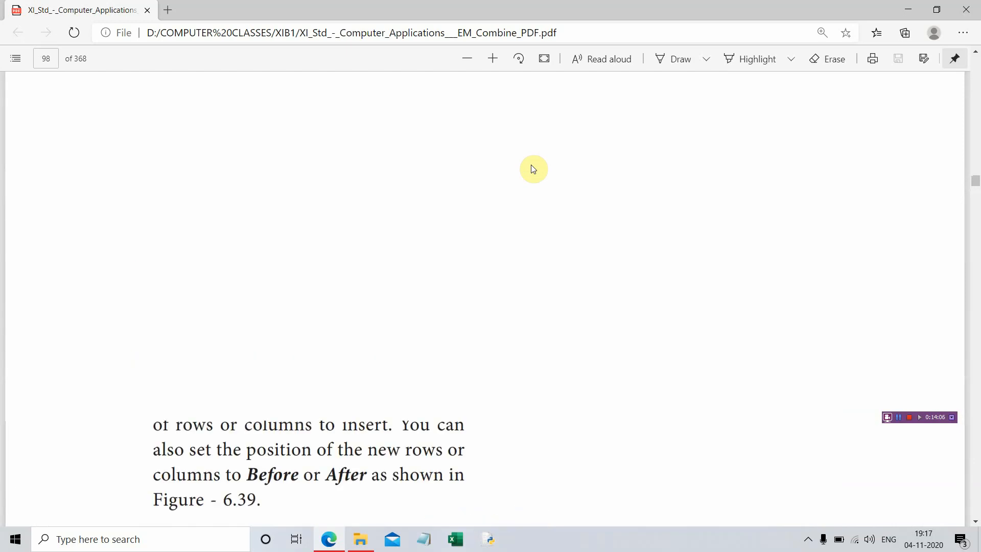
scroll(532, 165, "up", 3)
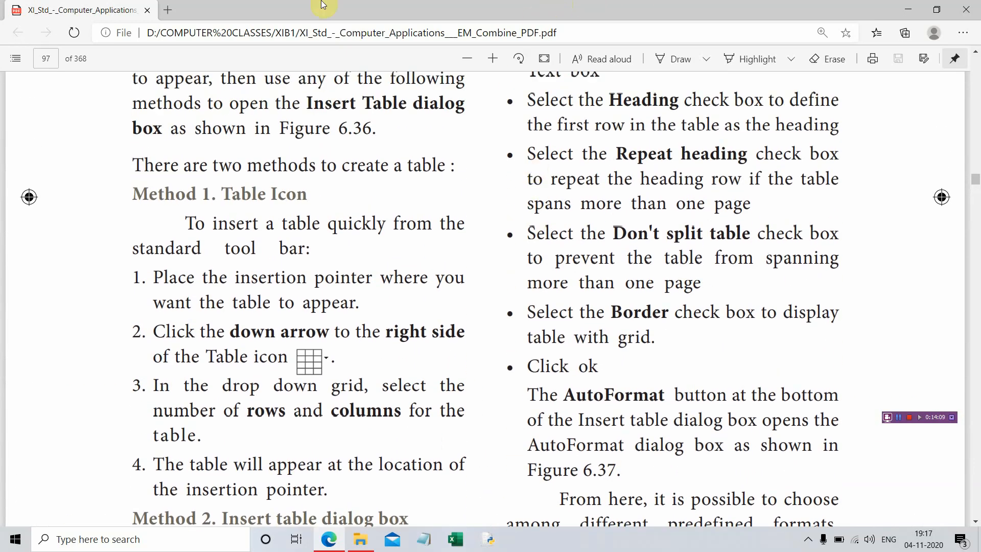
Minimize the PDF and folder windows and launch OpenOffice from the desktop
left_click(918, 14)
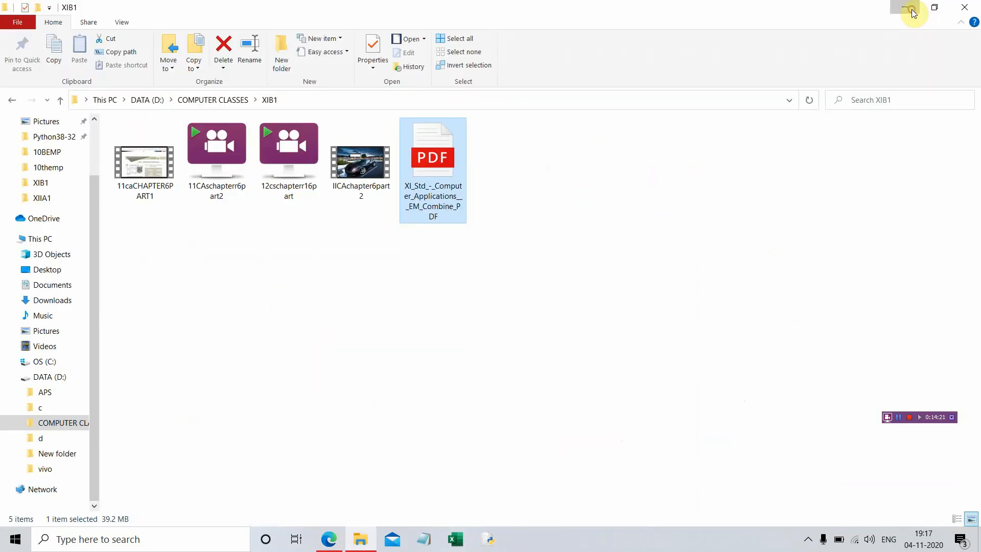
left_click(913, 14)
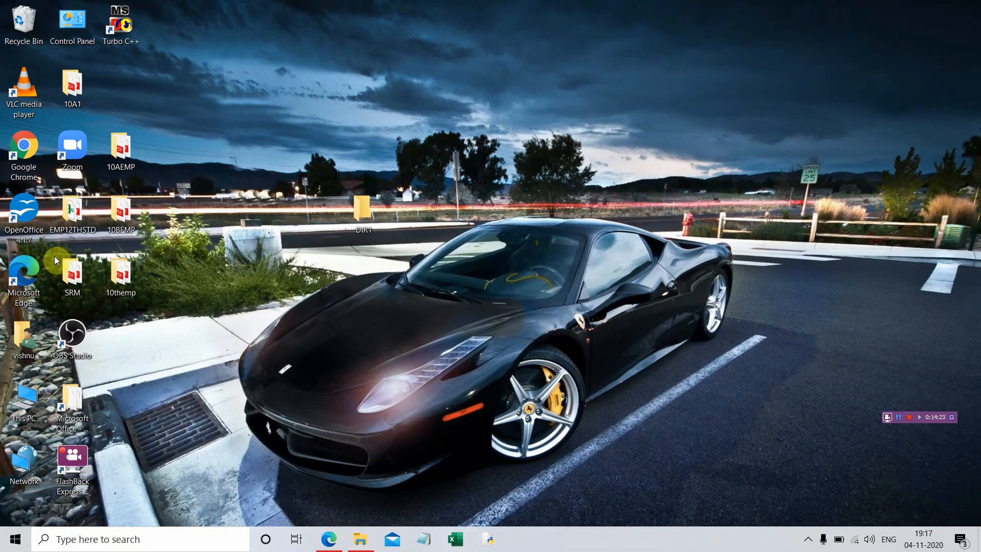
double_click(31, 229)
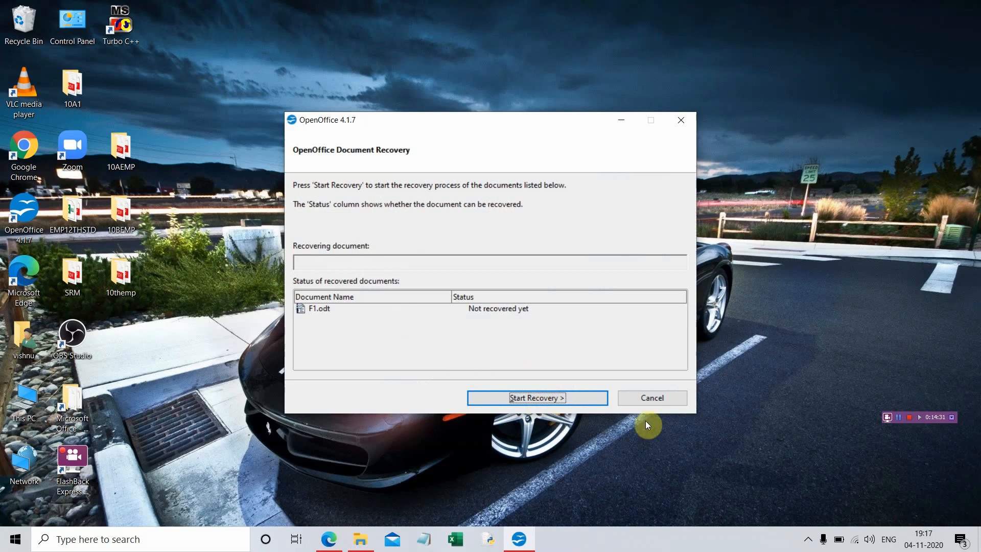
Cancel the document recovery of F1.odt and close the recovery wizard without saving the document
left_click(666, 397)
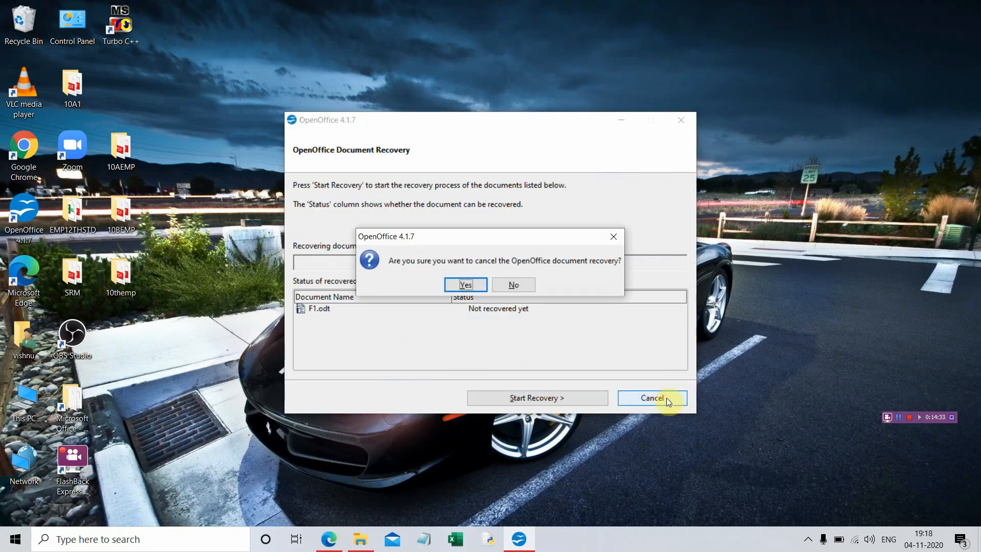
left_click(465, 285)
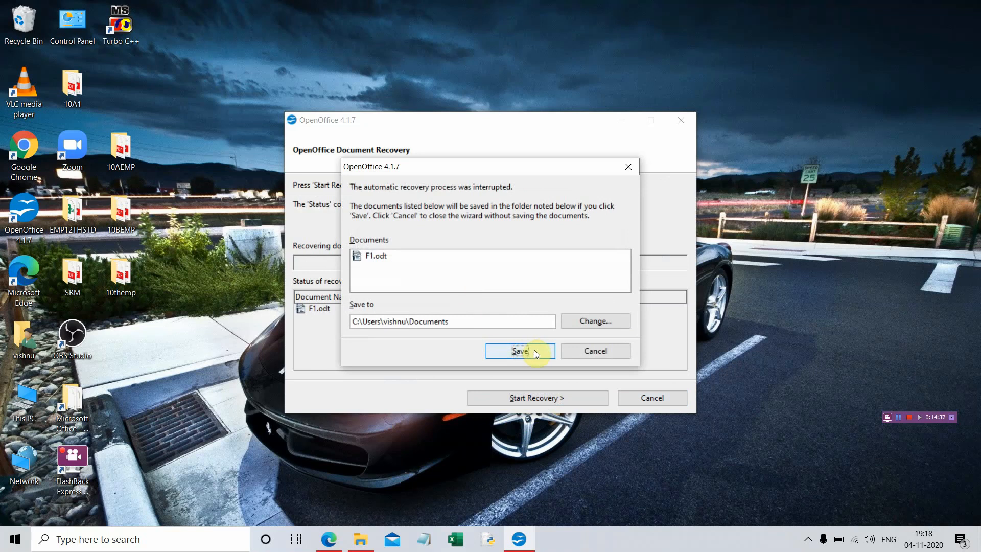
left_click(587, 354)
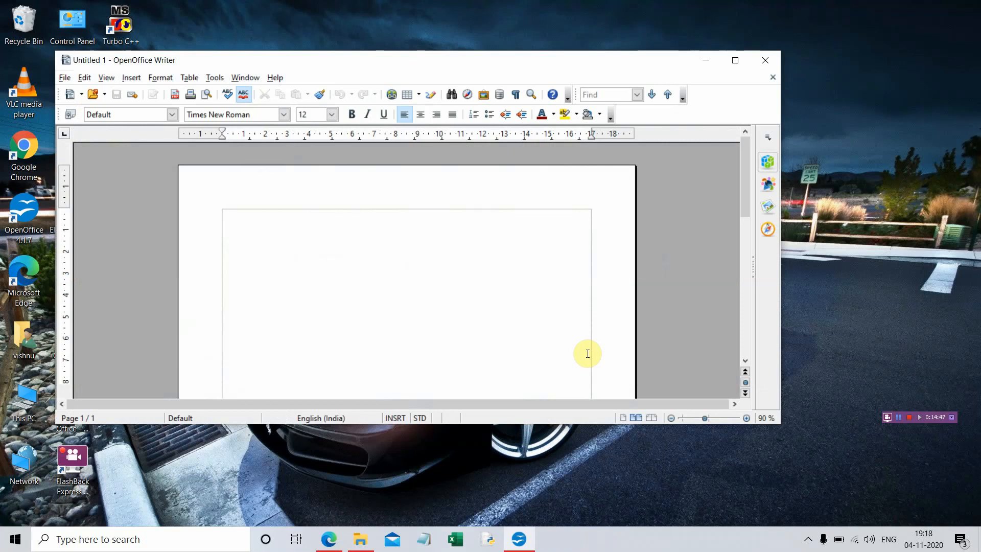
Examine the file commands and the document types offered for creating a new file
left_click(65, 77)
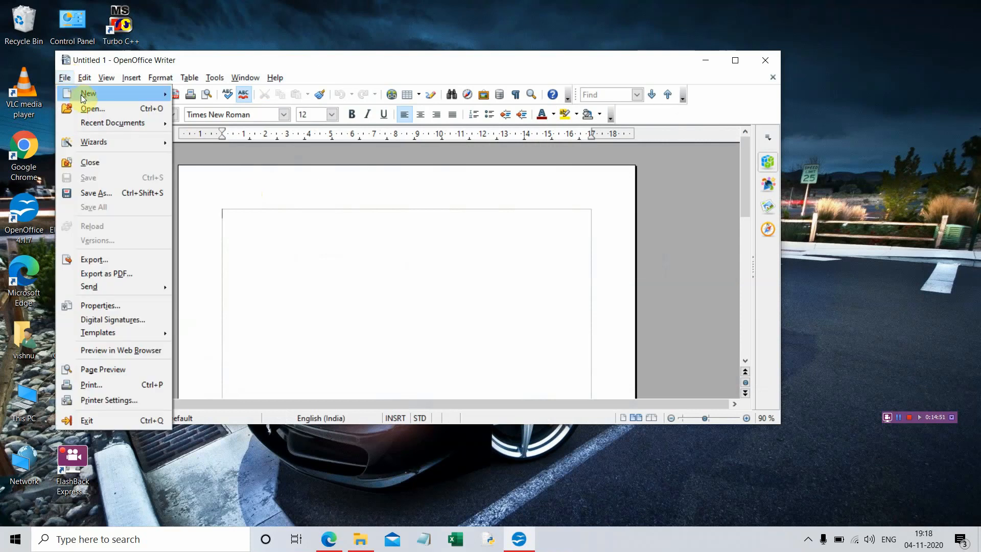
mouse_move(62, 80)
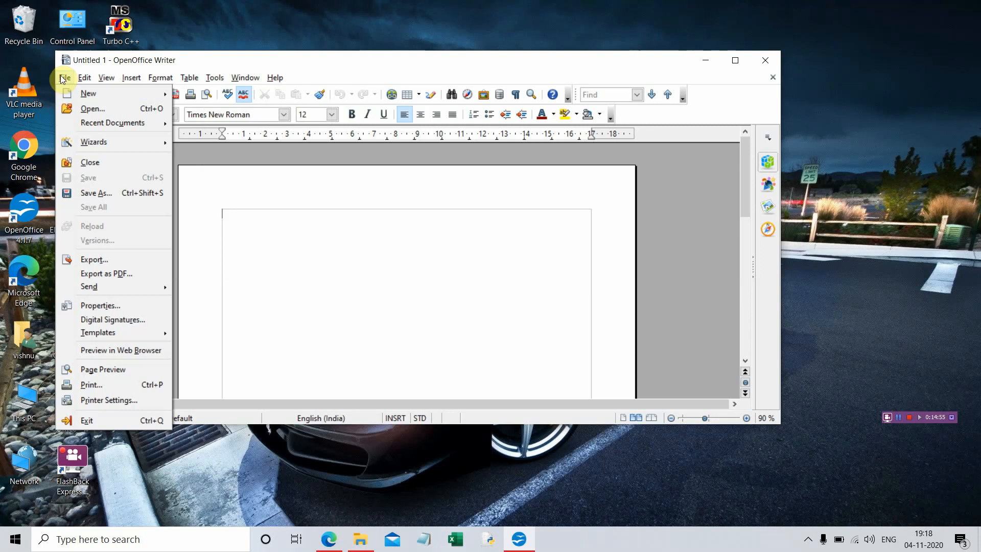
mouse_move(86, 93)
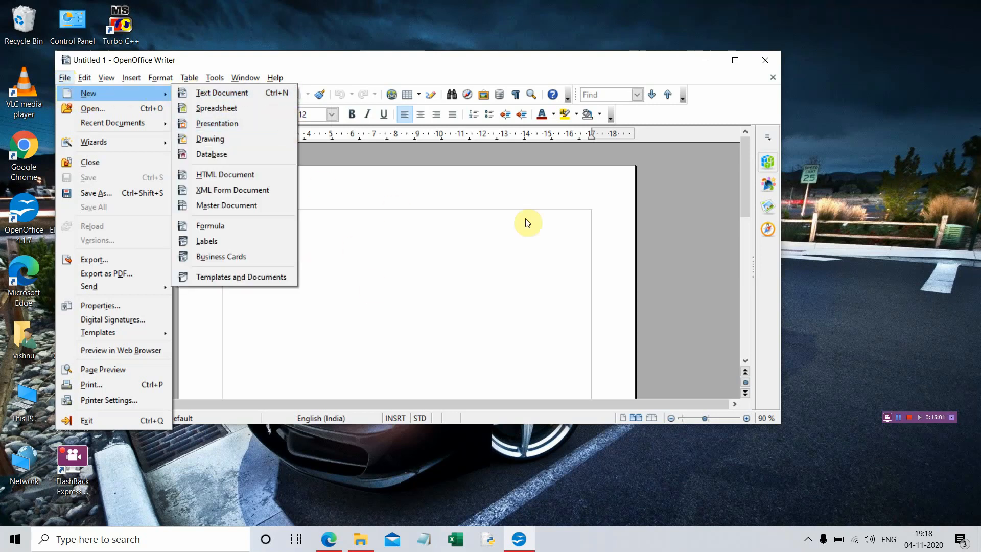
left_click(471, 251)
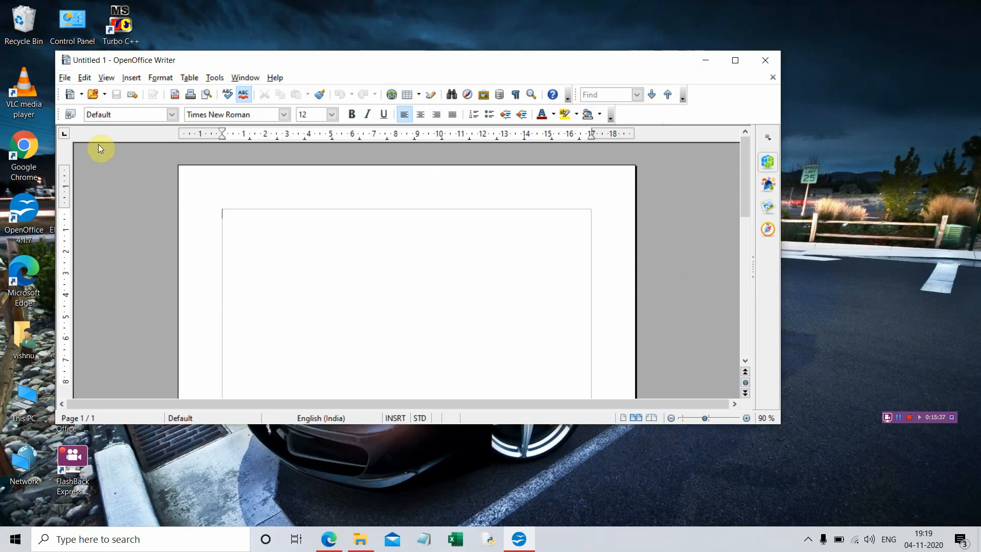
left_click(67, 77)
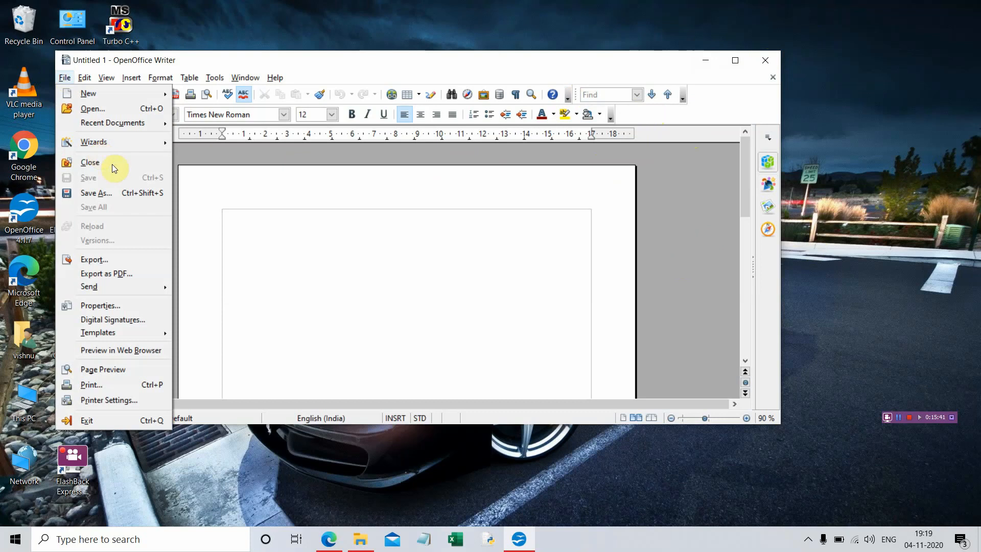
Enter filler text starting with "FGFHHG" and followed by about three lines of repeated H in the blank document
left_click(276, 266)
type("FGF")
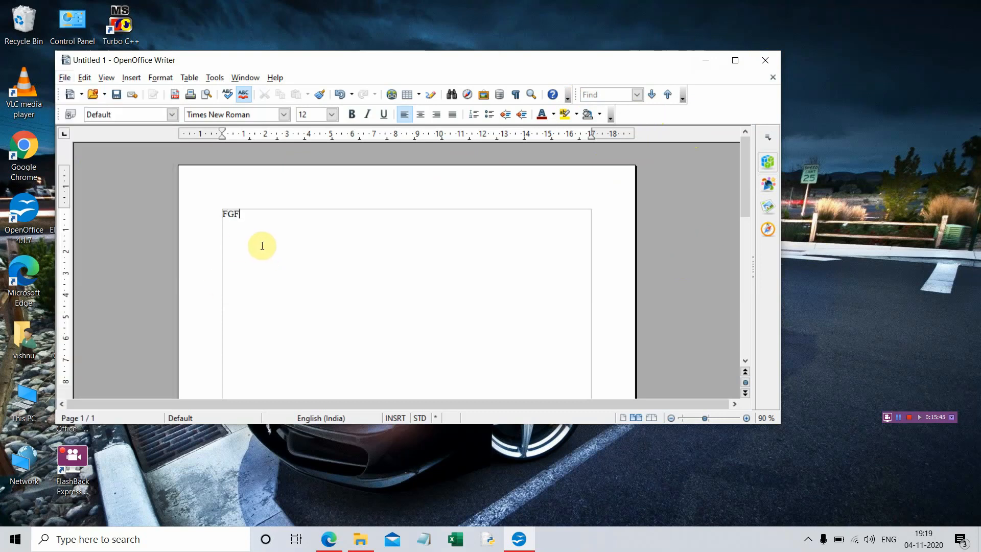
type("HHGHHHHHHHHHHHHHHHHHHHHHHHHHHHHHHHHHHHHHHHHHHHHHHHHHHHHHHHHHHHHHHHHHHHHHHHHHHHHHHHHHHHHHH")
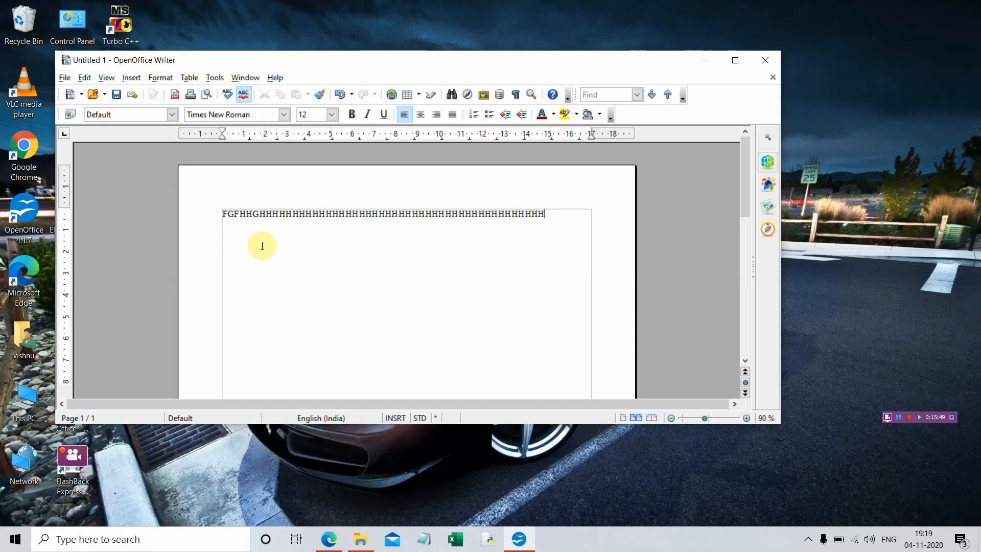
type("HHHHHHHHHHHHHHHHHHHHHHHHHHHHHHHHHHHHHHHHHHHHHHHHHHHHHHHHHHHHHHH")
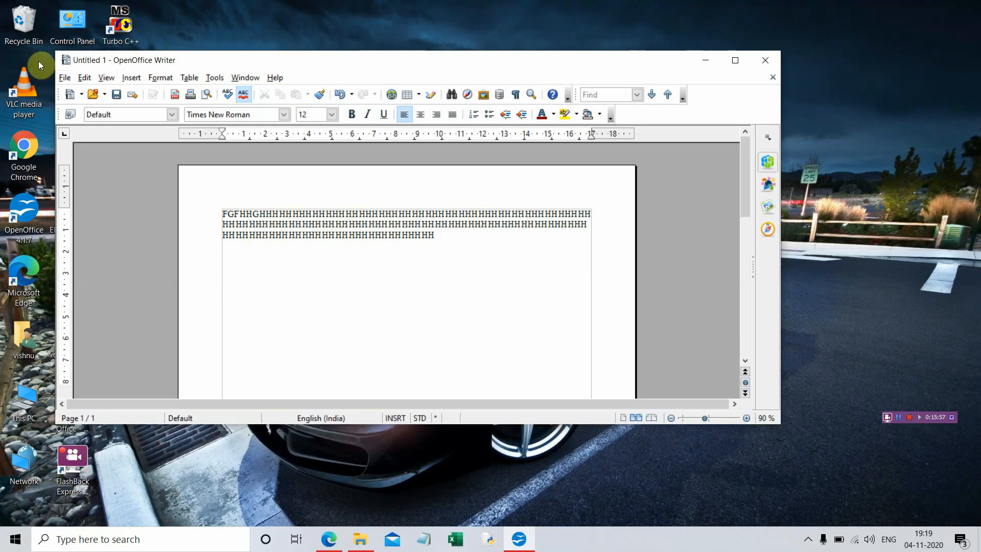
Start saving the document in the Documents folder and replace the suggested file name with FILE1
left_click(67, 78)
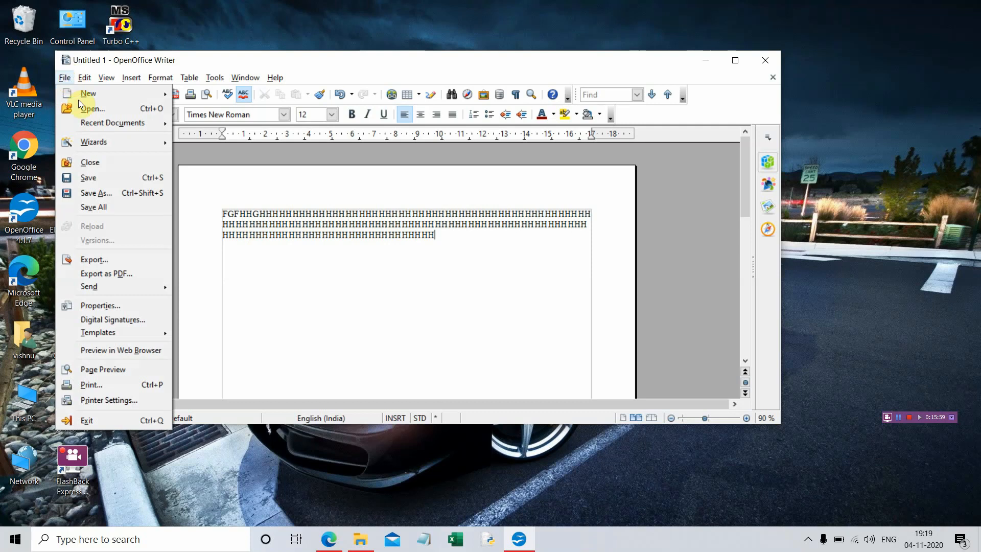
left_click(106, 180)
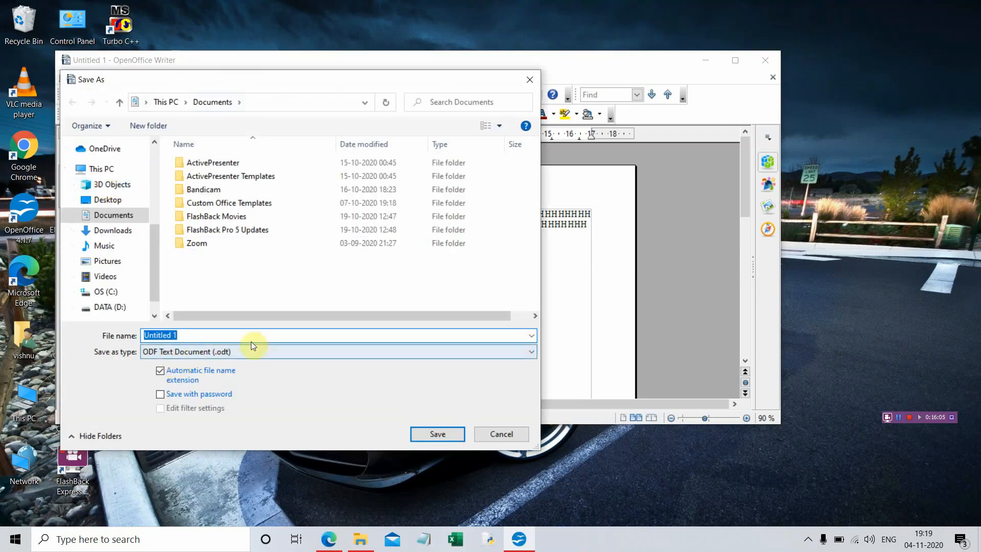
left_click(184, 338)
key("BackSpace")
key("BackSpace")
key("BackSpace")
key("BackSpace")
key("BackSpace")
key("BackSpace")
key("BackSpace")
key("BackSpace")
key("BackSpace")
key("BackSpace")
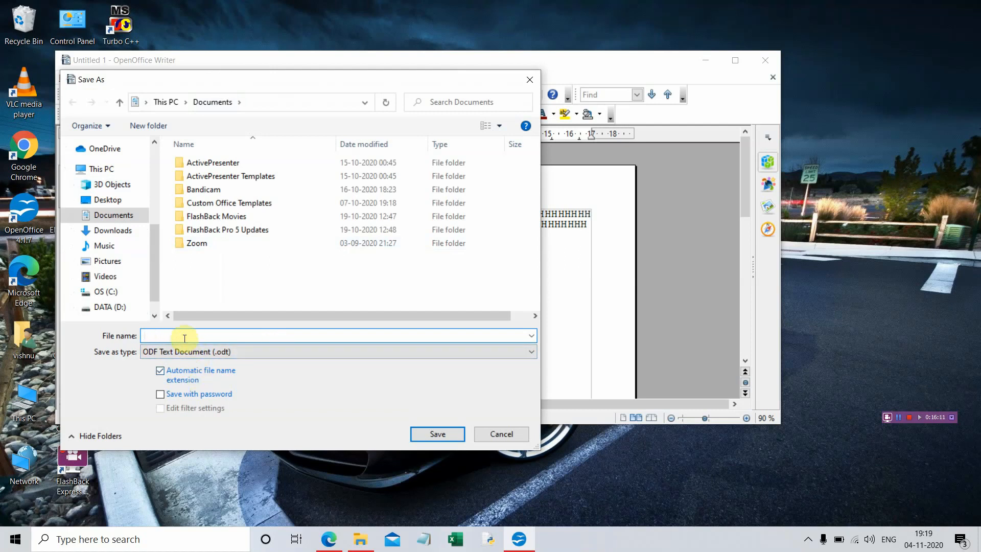
type("ULE1")
key("BackSpace")
key("BackSpace")
key("BackSpace")
type("FFIL")
key("BackSpace")
key("BackSpace")
key("BackSpace")
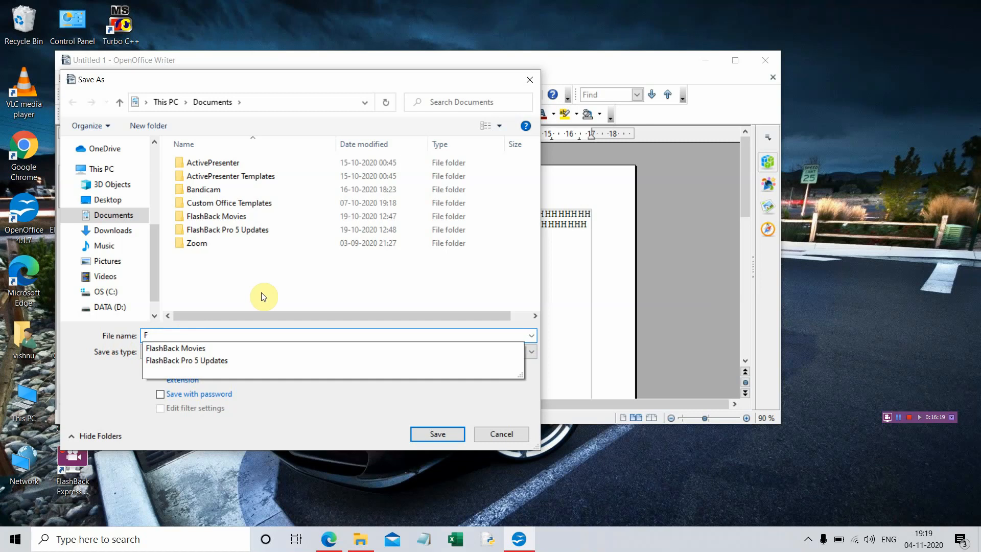
type("ILE1")
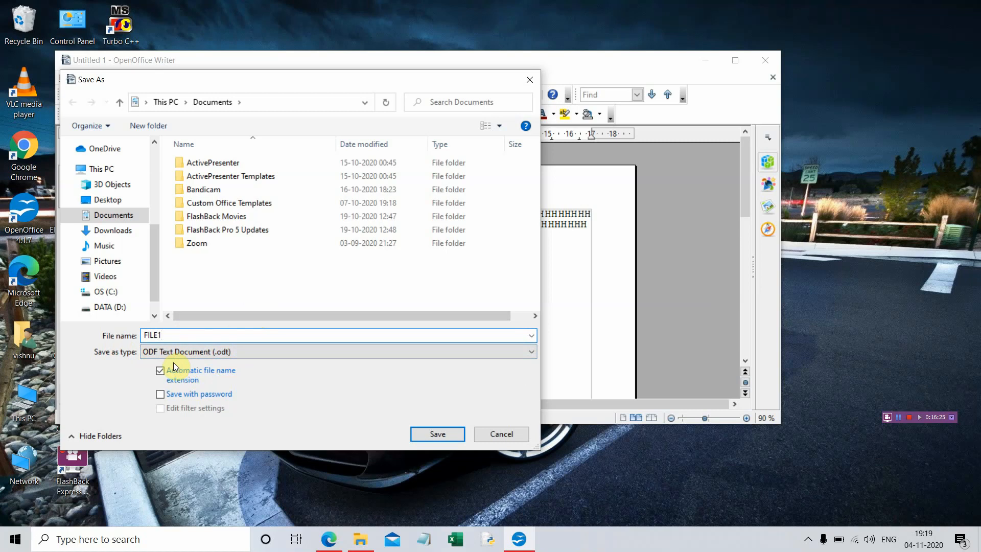
Examine the file formats offered for saving FILE1 and the file name history, keeping ODF Text Document (.odt)
left_click(531, 352)
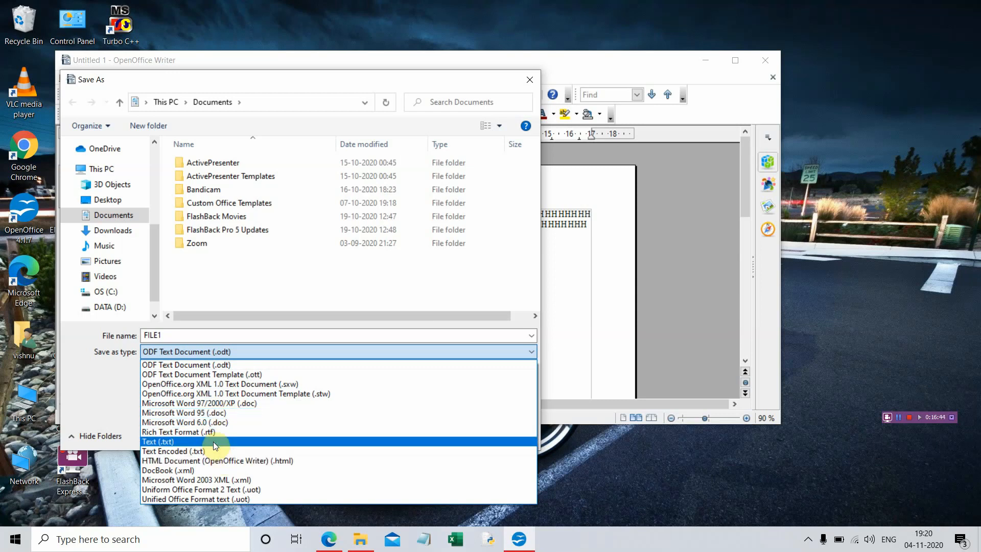
left_click(112, 378)
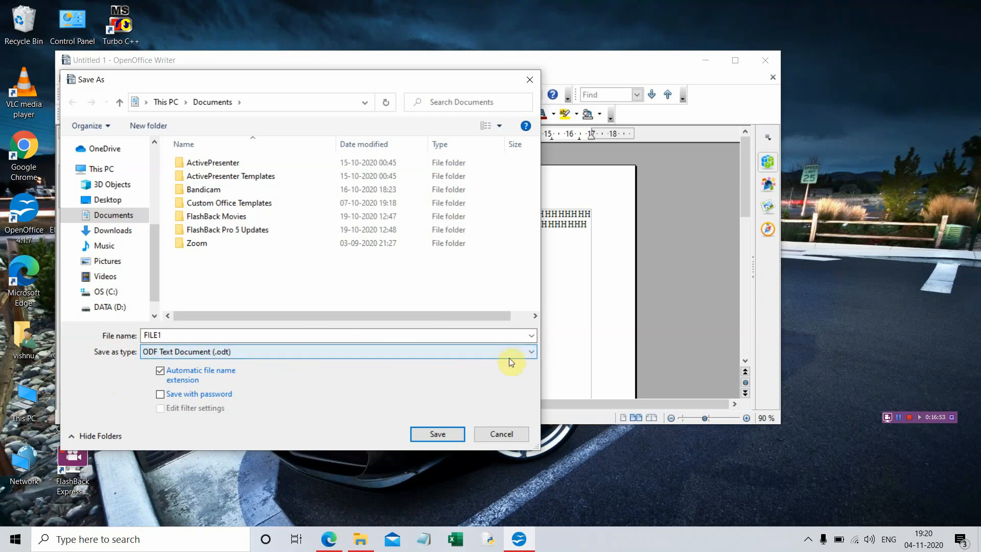
left_click(533, 352)
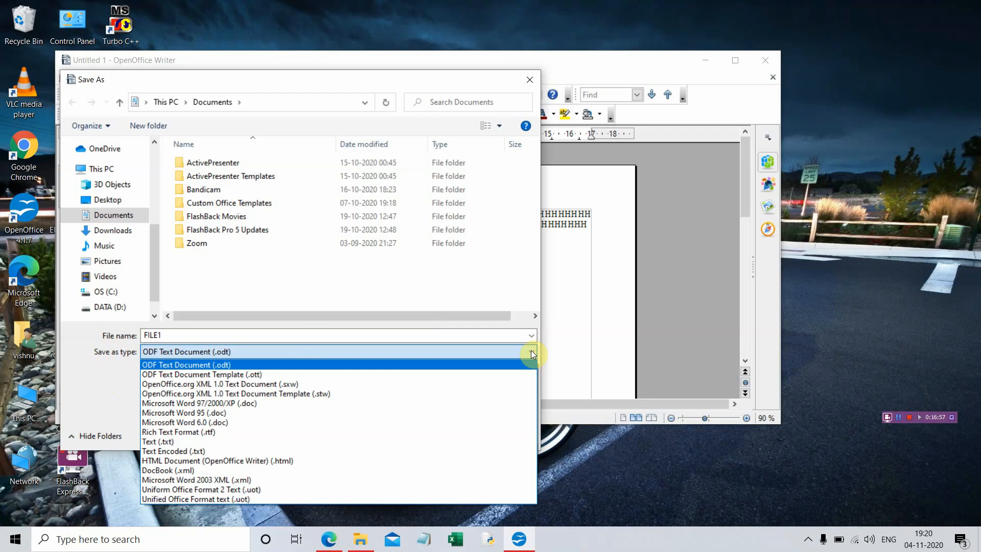
left_click(606, 340)
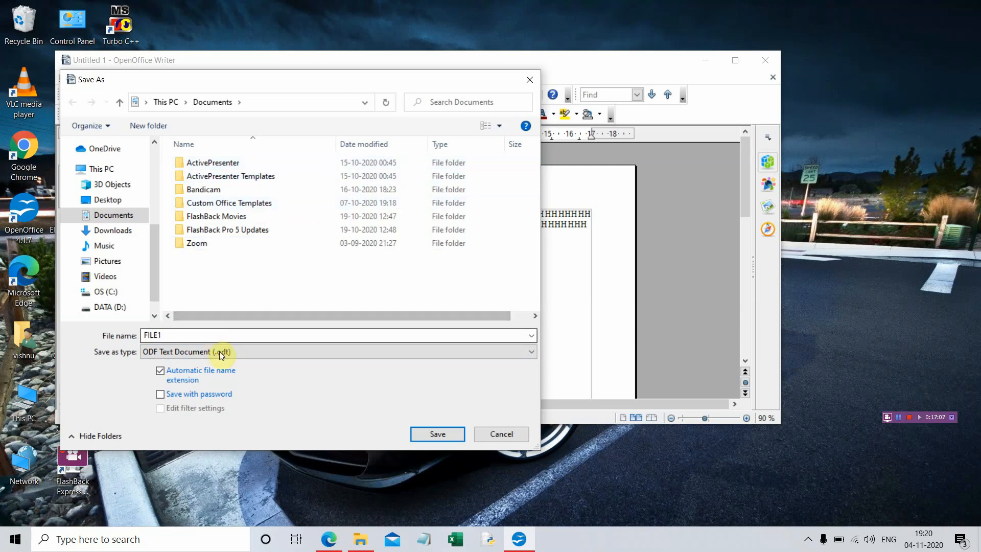
left_click(530, 335)
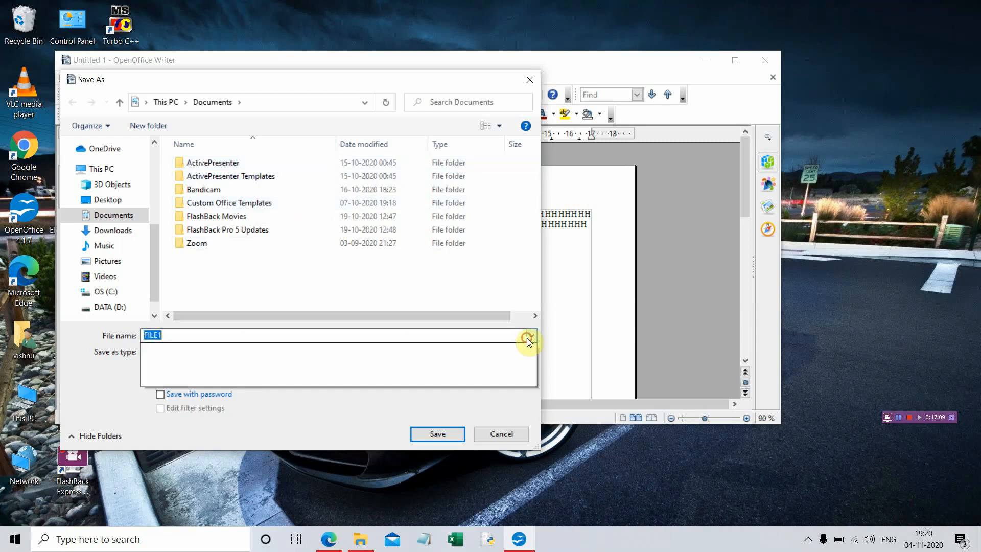
left_click(529, 336)
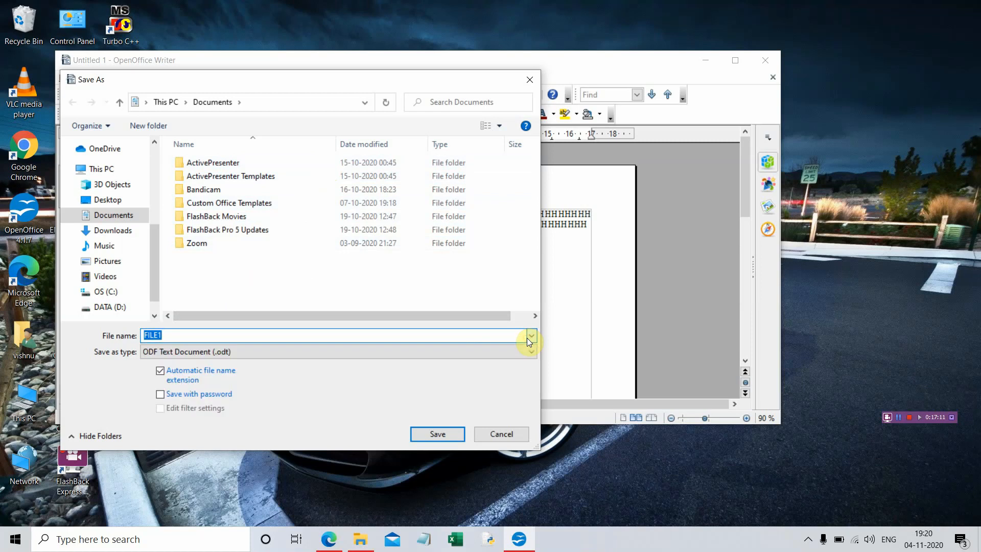
left_click(531, 351)
left_click(531, 351)
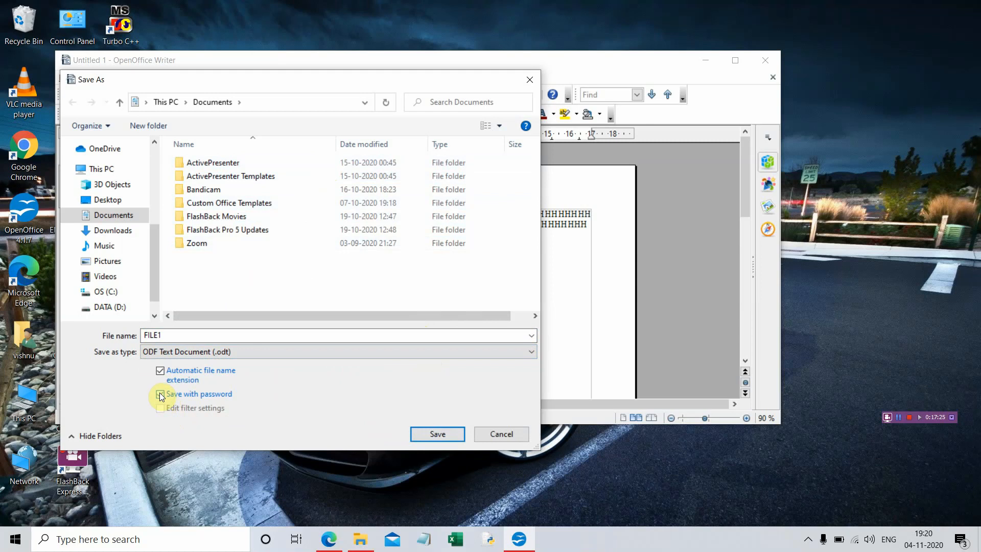
Examine the encryption and file sharing password options for saving, cancel the password setup, and maximize the document window
left_click(452, 434)
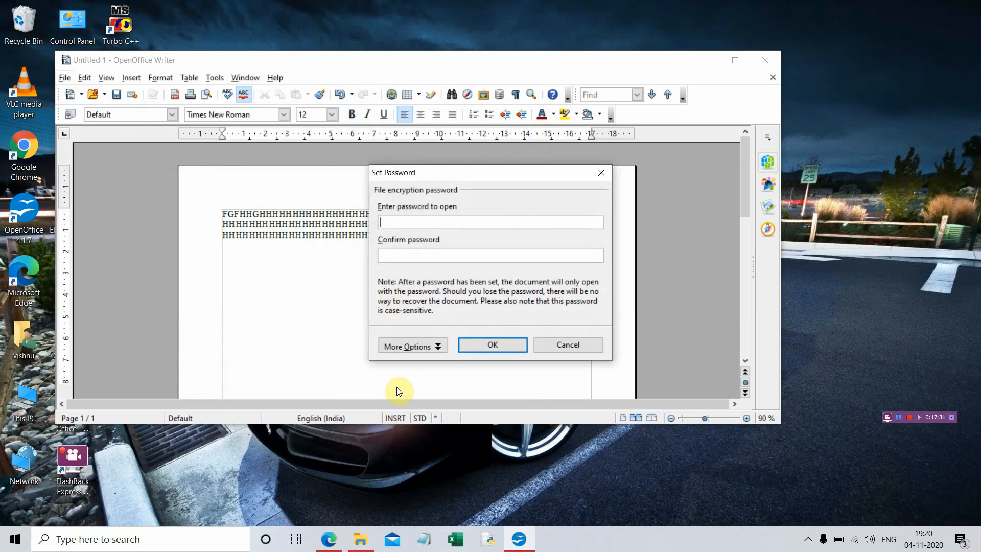
left_click(397, 346)
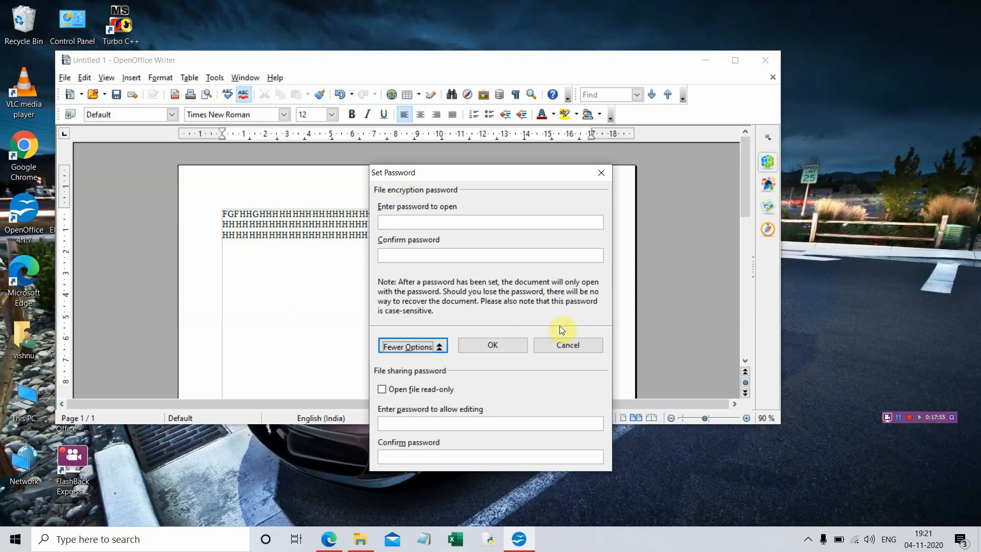
left_click(569, 339)
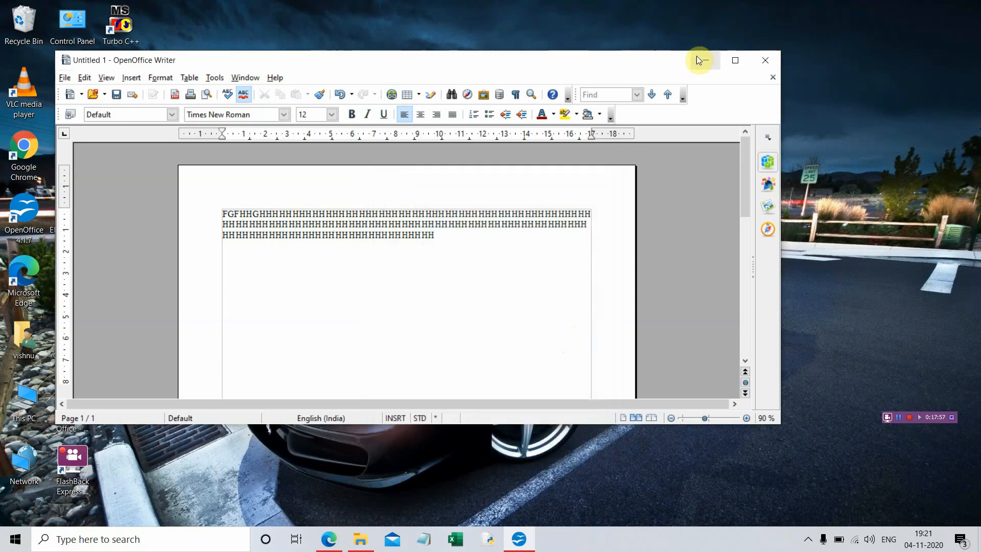
left_click(735, 61)
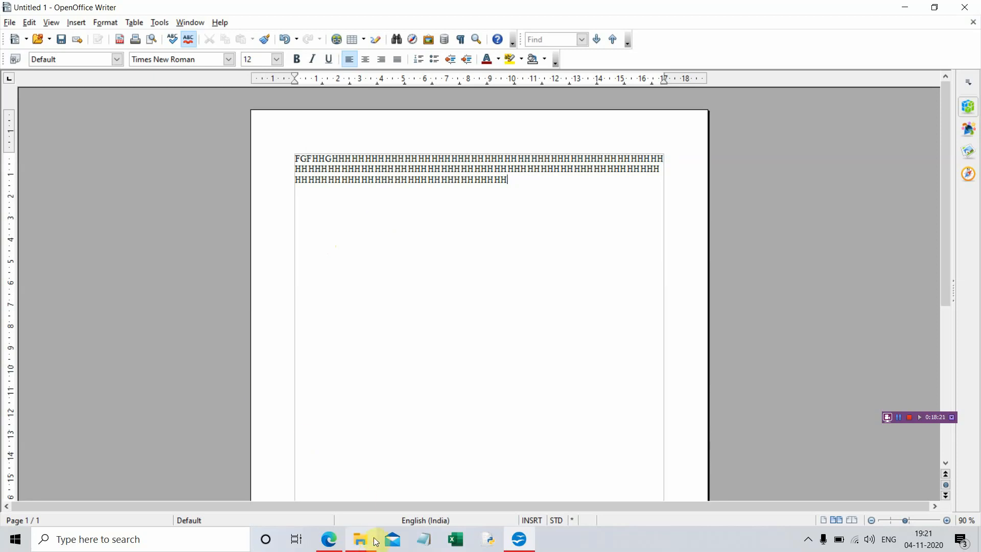
Switch to the textbook PDF in Edge and go back to the section on Tamil typing interfaces on PDF page 80
left_click(333, 546)
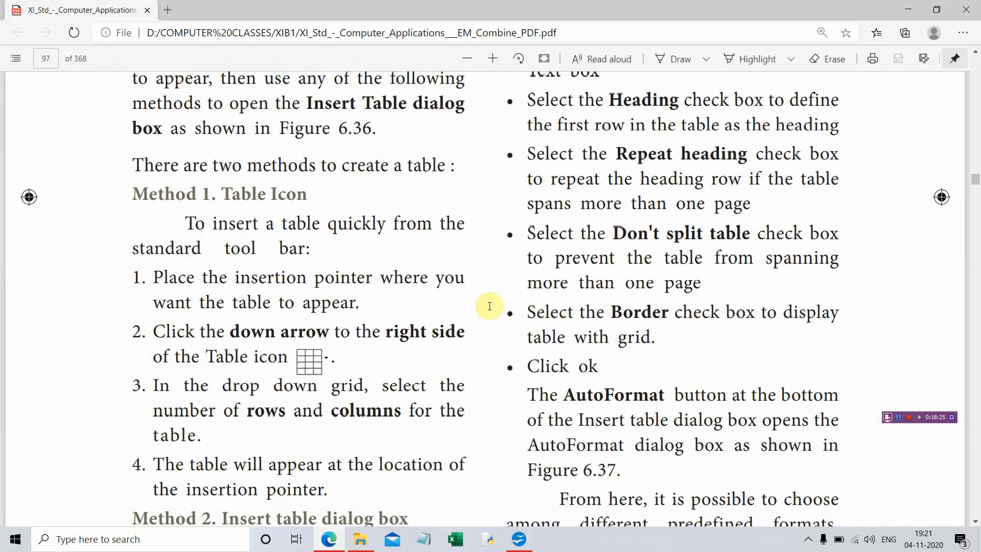
scroll(777, 201, "down", 4)
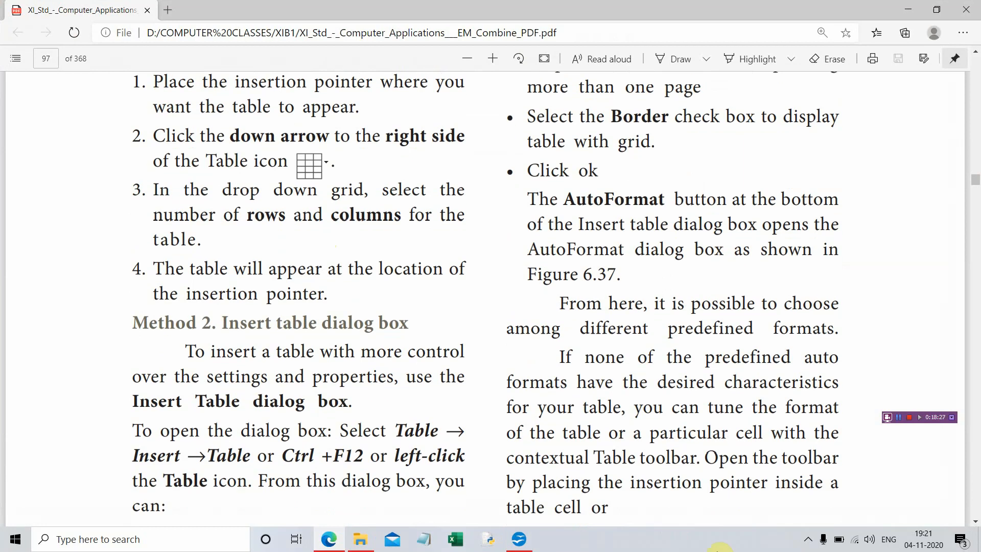
scroll(659, 185, "up", 15)
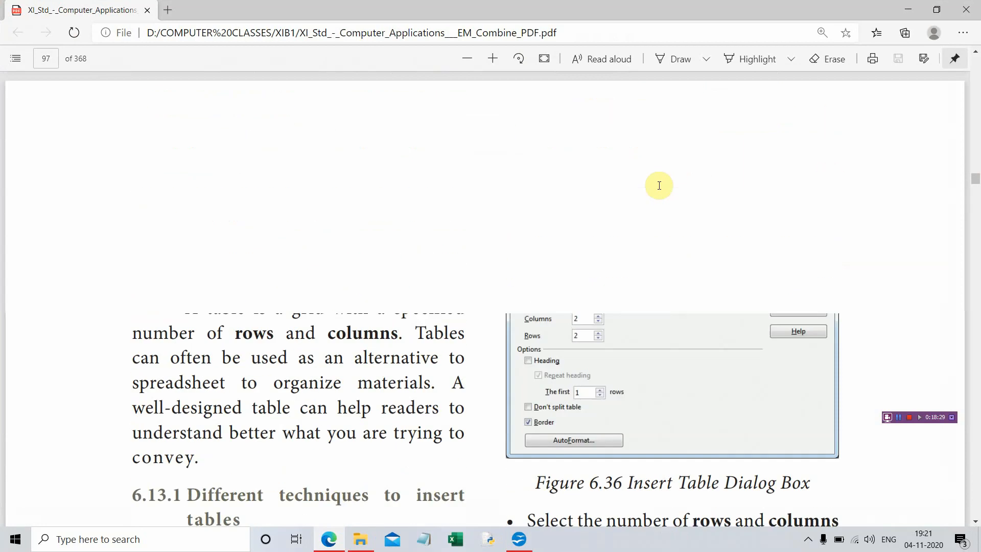
scroll(659, 186, "up", 20)
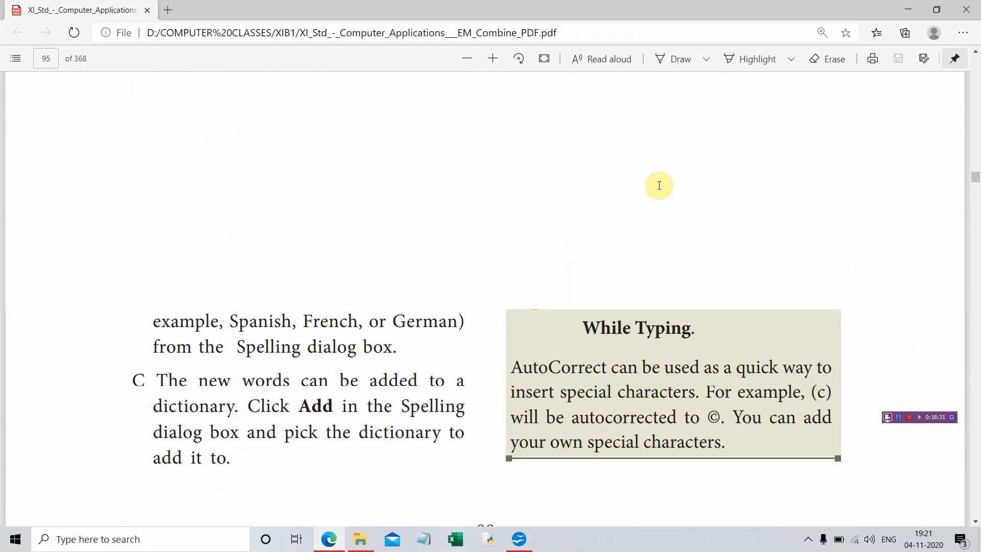
scroll(659, 185, "up", 20)
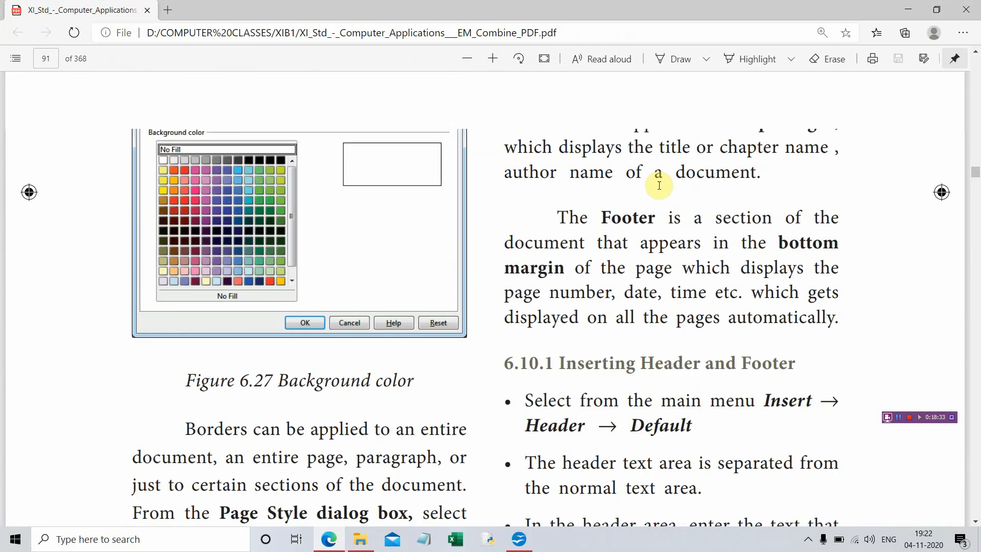
scroll(659, 185, "up", 20)
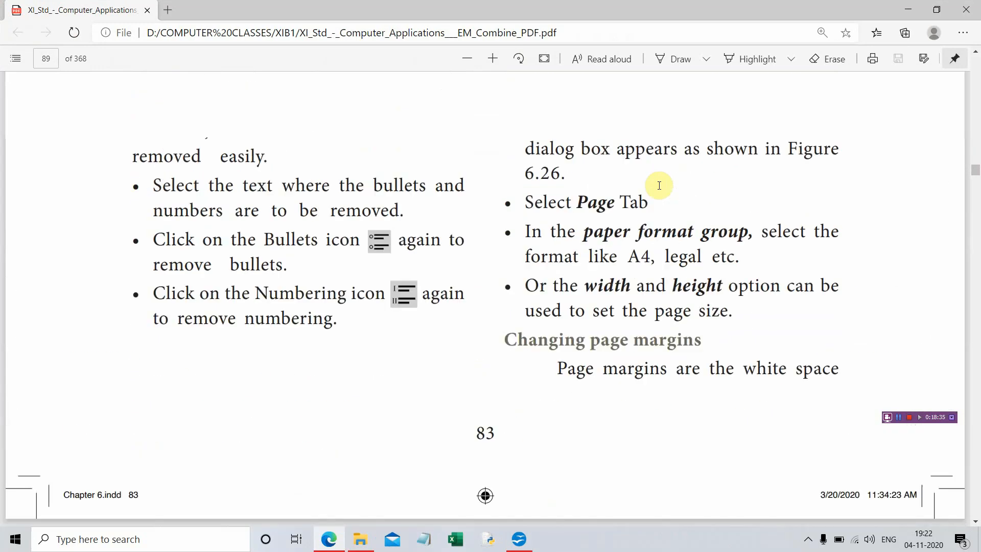
scroll(659, 186, "up", 20)
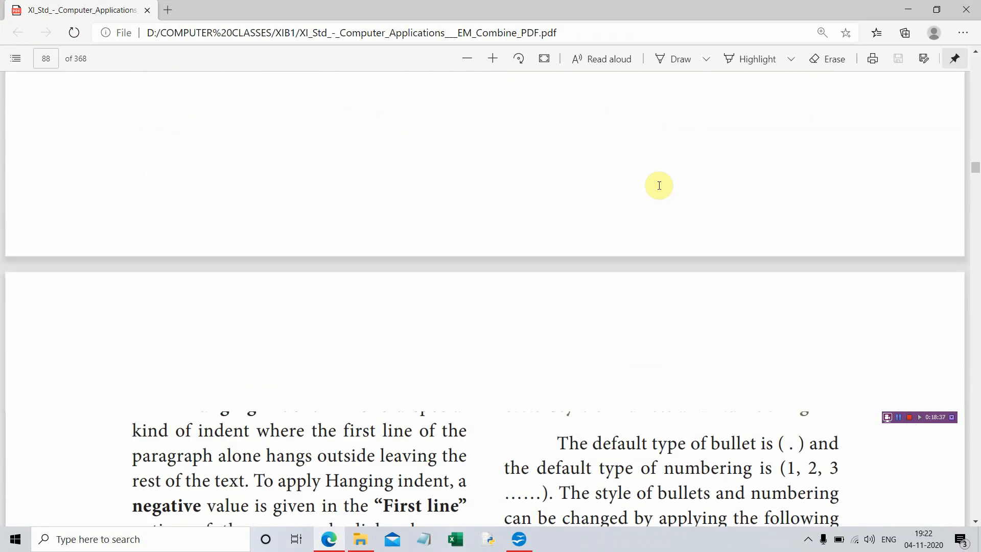
scroll(659, 185, "up", 20)
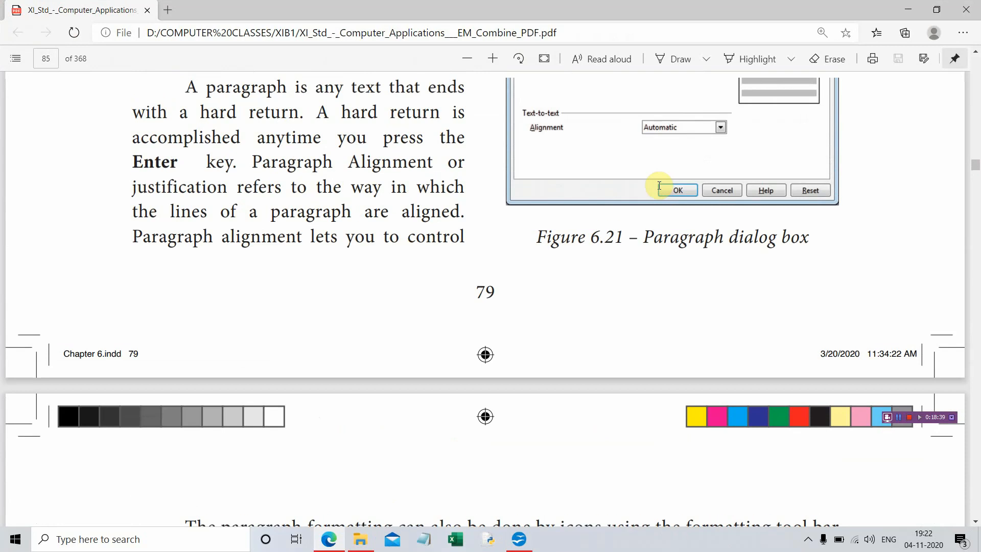
scroll(659, 185, "up", 20)
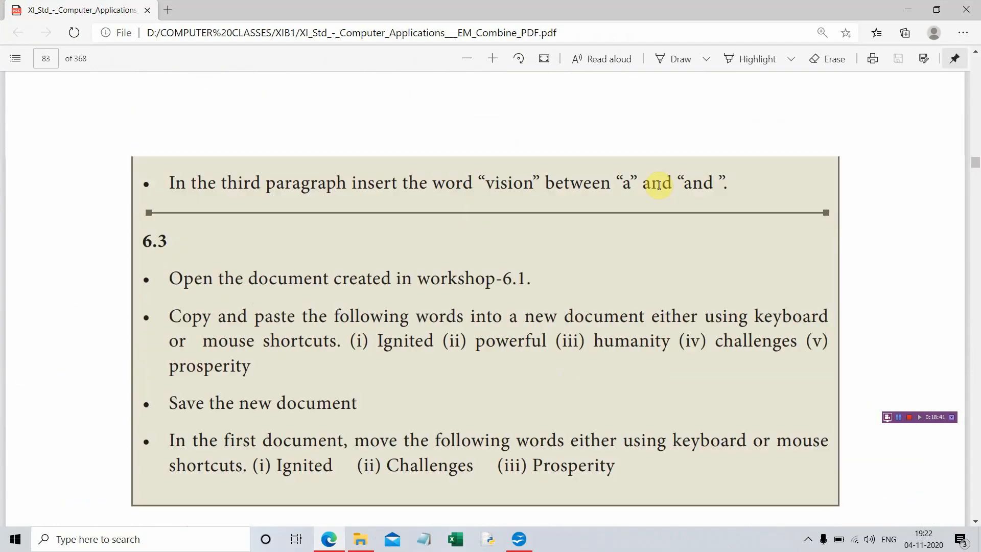
scroll(659, 185, "up", 20)
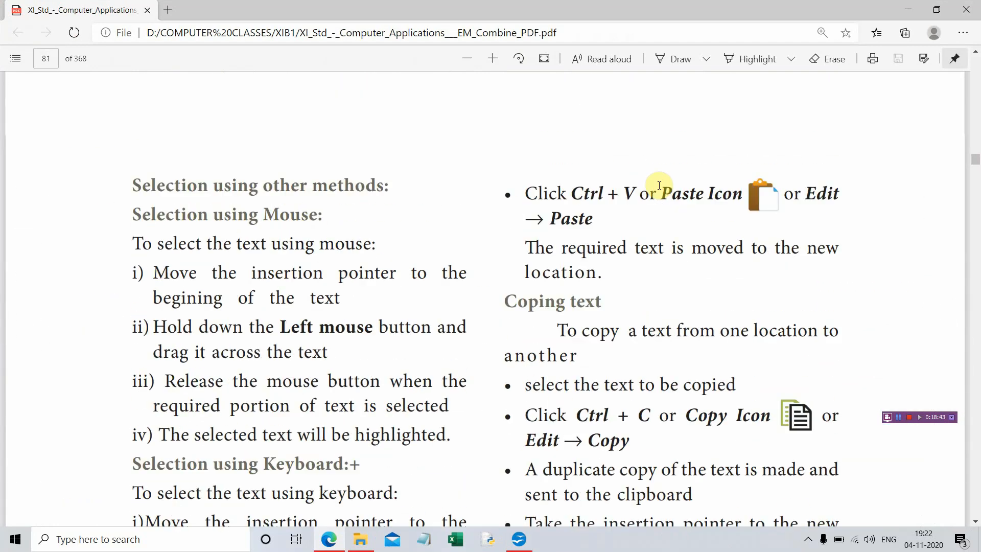
scroll(659, 185, "up", 6)
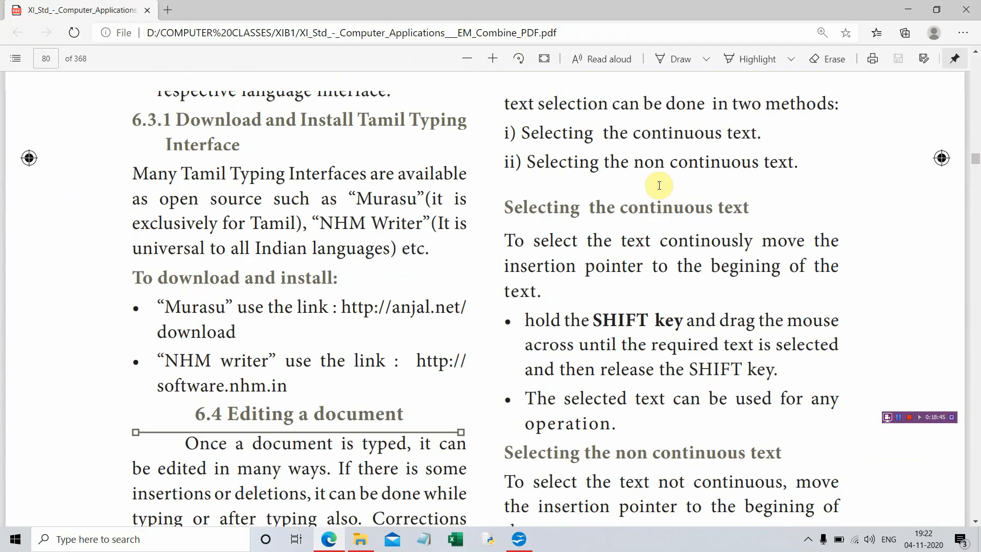
Read section 6.3.1 on installing a Tamil typing interface and section 6.4 on editing a document
scroll(659, 185, "down", 1)
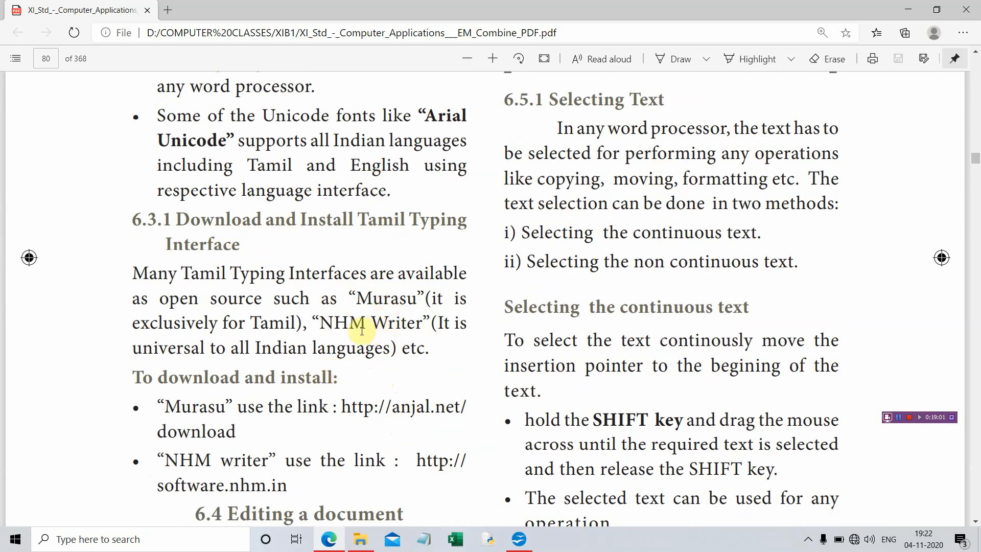
scroll(390, 331, "up", 1)
scroll(389, 330, "down", 1)
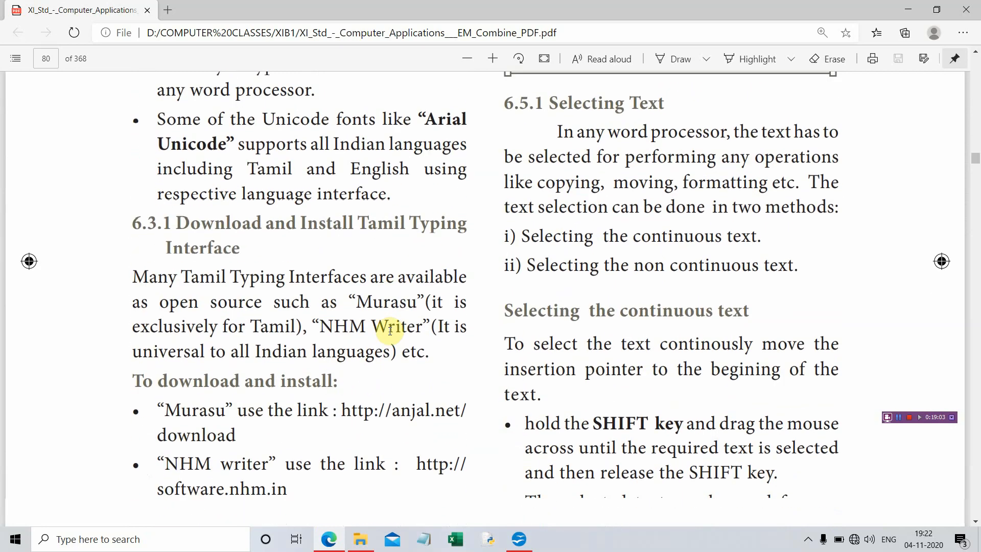
scroll(390, 330, "down", 1)
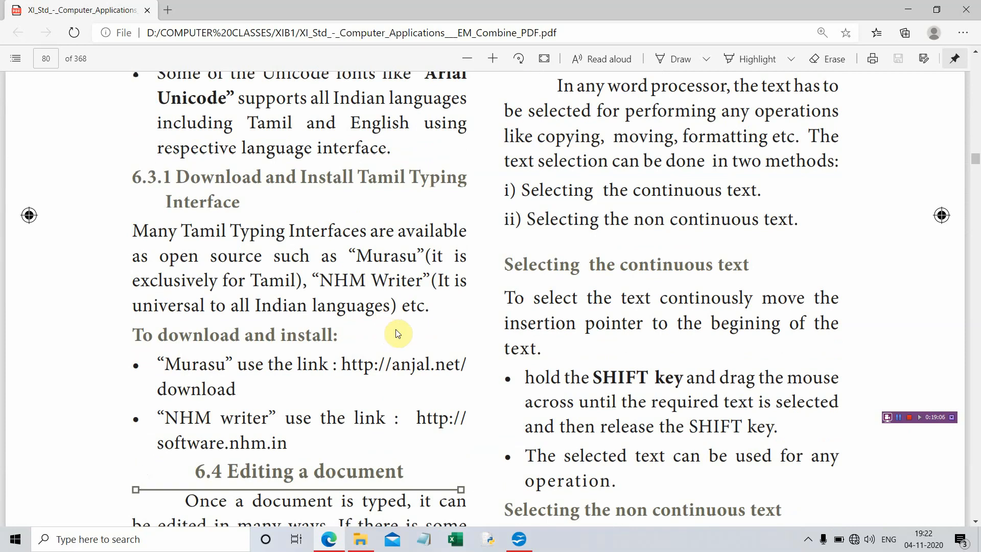
scroll(322, 392, "down", 6)
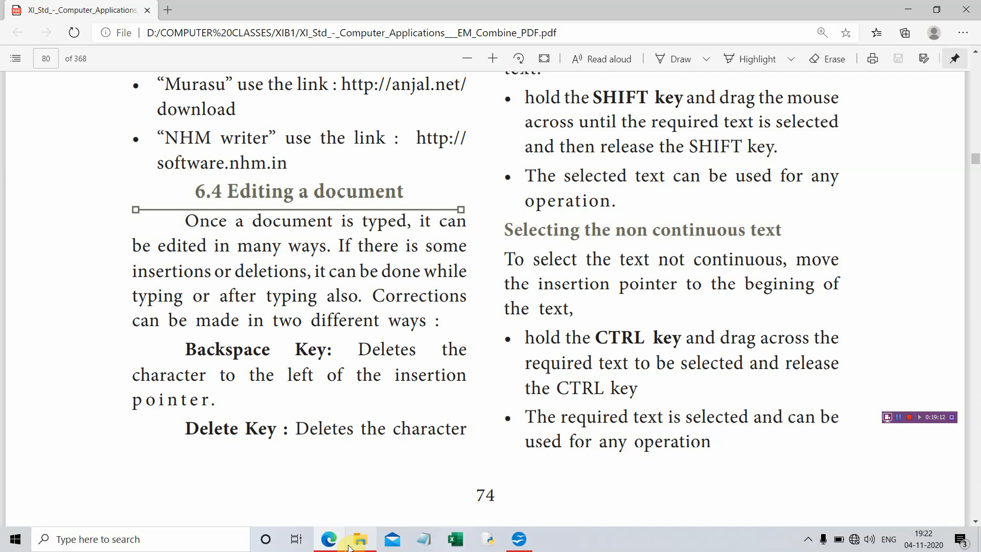
Switch back to OpenOffice Writer and add two filler paragraphs, one of "FDFGFGFG" followed by repeated JK and one of "JHJGHJFHGJ"
left_click(520, 542)
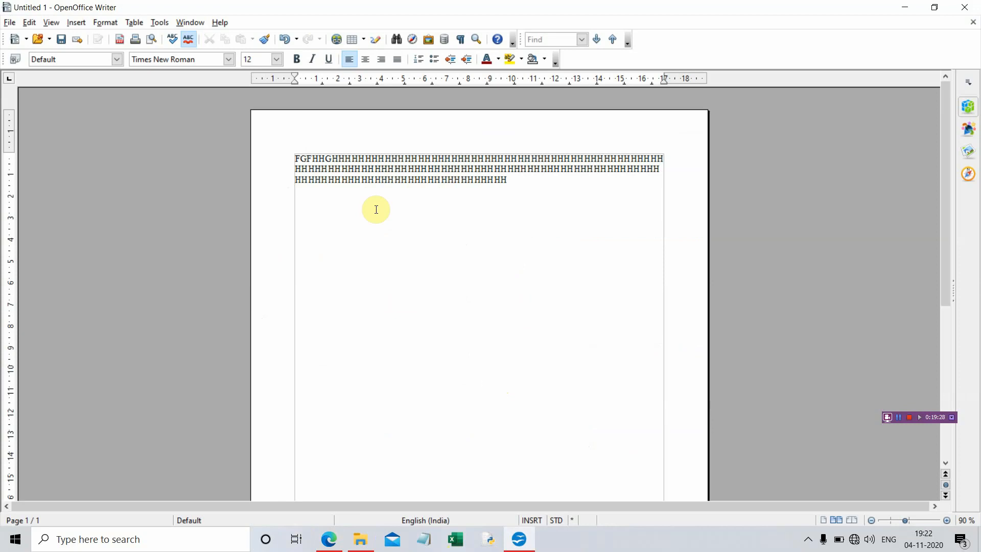
type("FDFGFGFGJKJKJKJKJKJK")
key("Return")
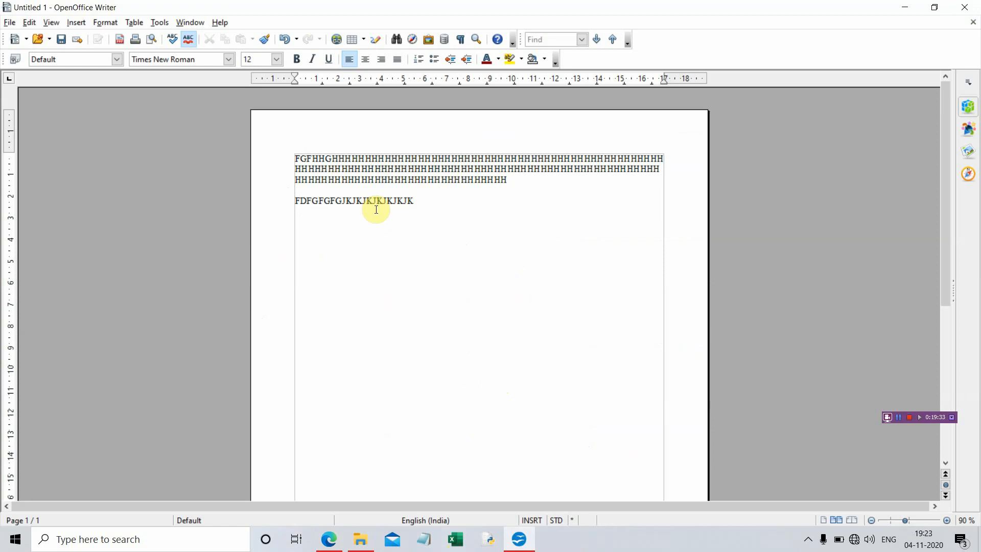
type("JHJGHJFHGJ")
Right-align the second paragraph, the one starting with "FDFGFGFG"
left_click(418, 200)
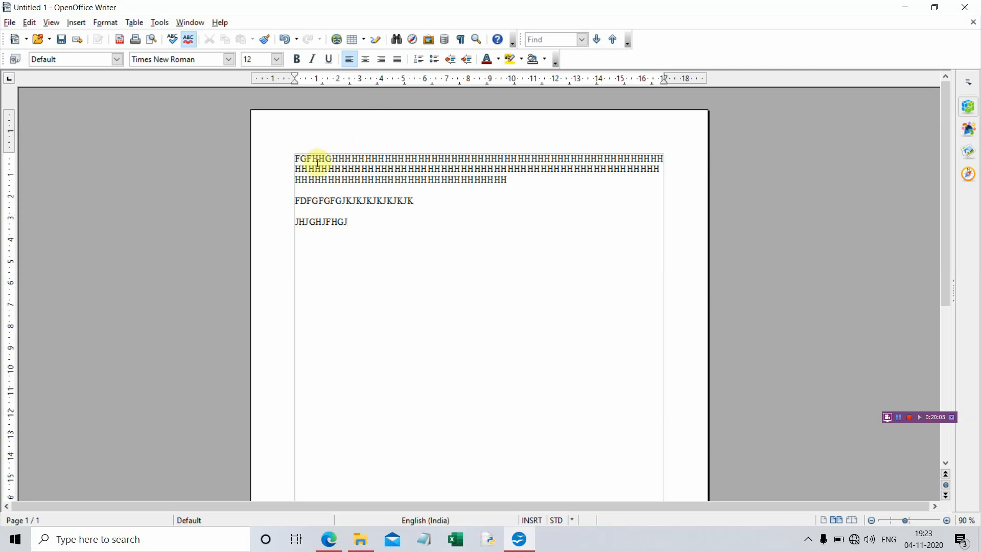
left_click(381, 60)
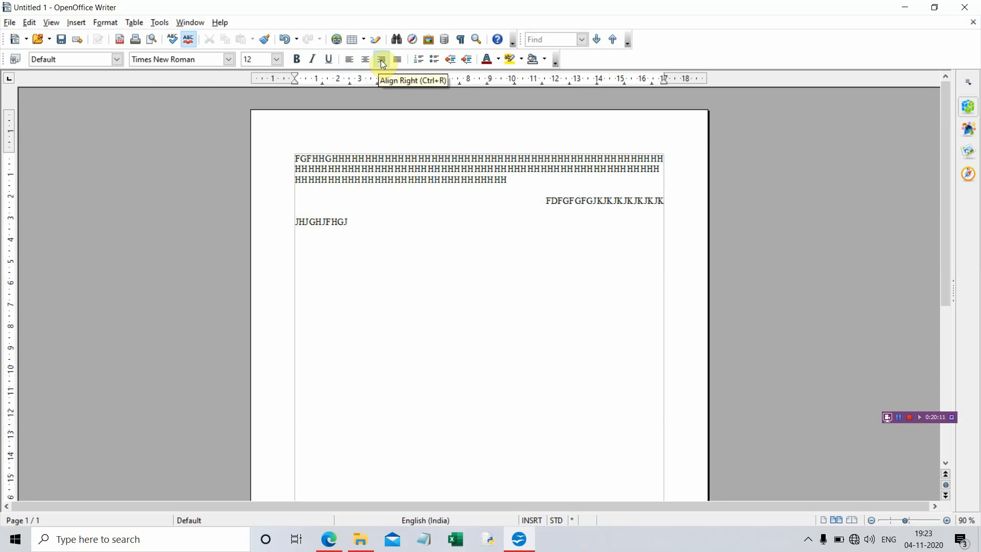
left_click(341, 263)
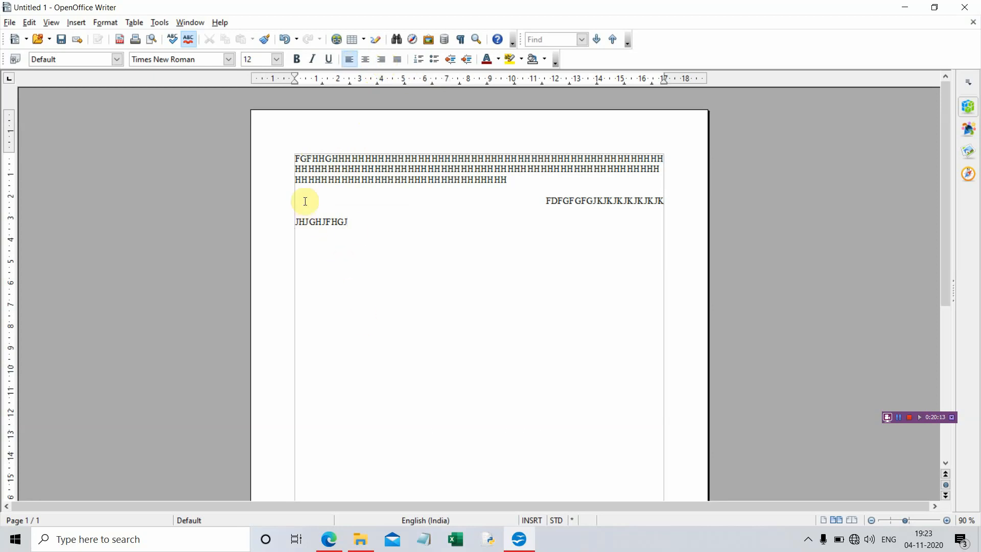
Select all the text in the document, align it left, and then centre it
left_click(295, 153)
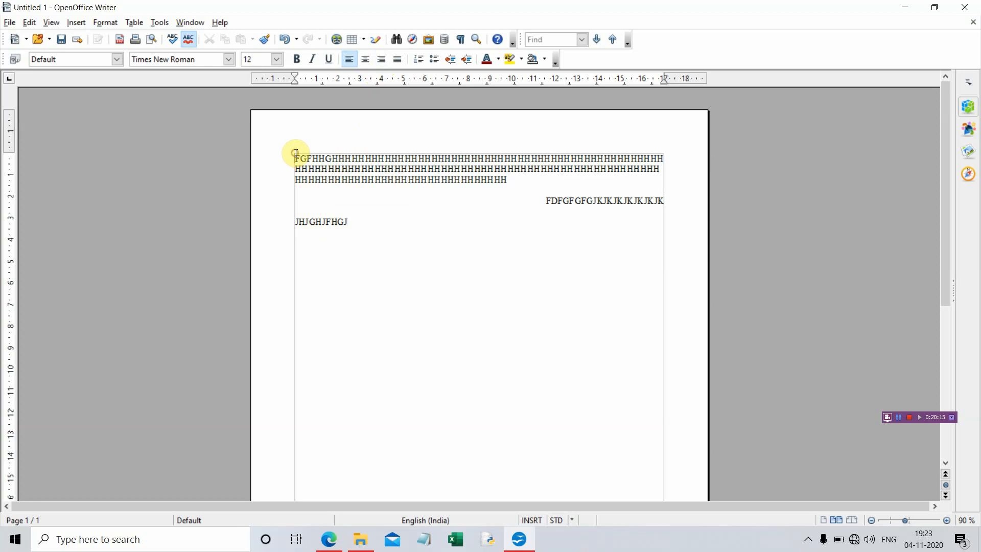
left_click(297, 155)
key("ctrl+a")
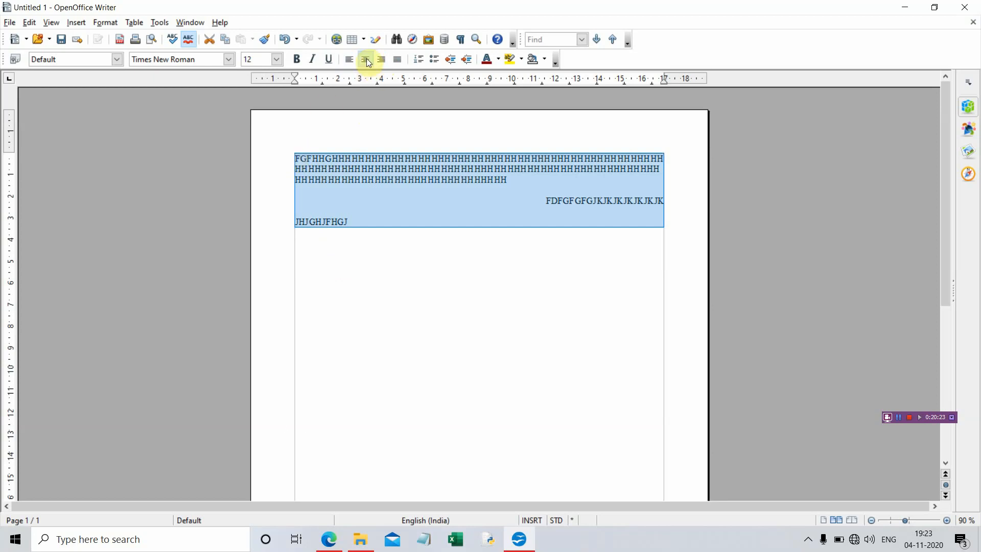
left_click(349, 60)
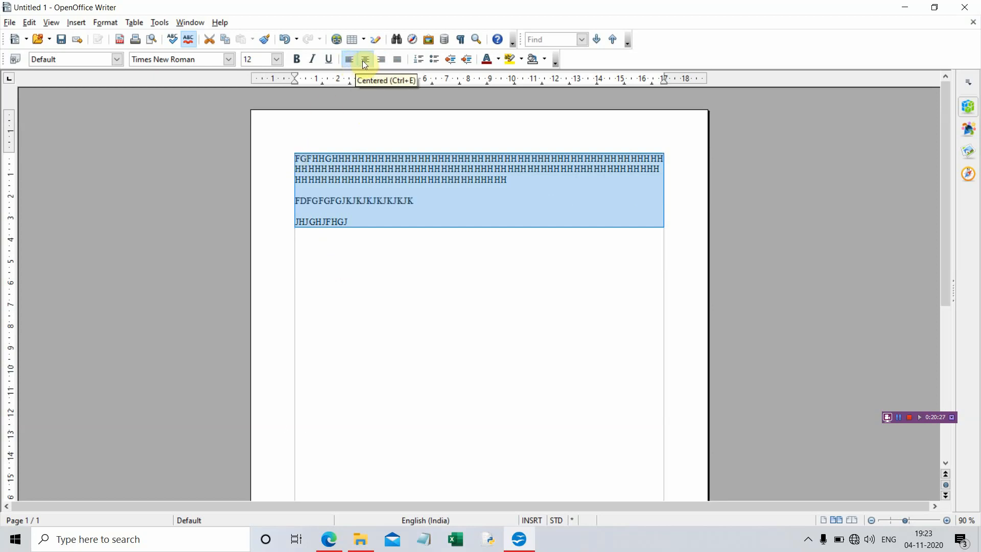
left_click(365, 60)
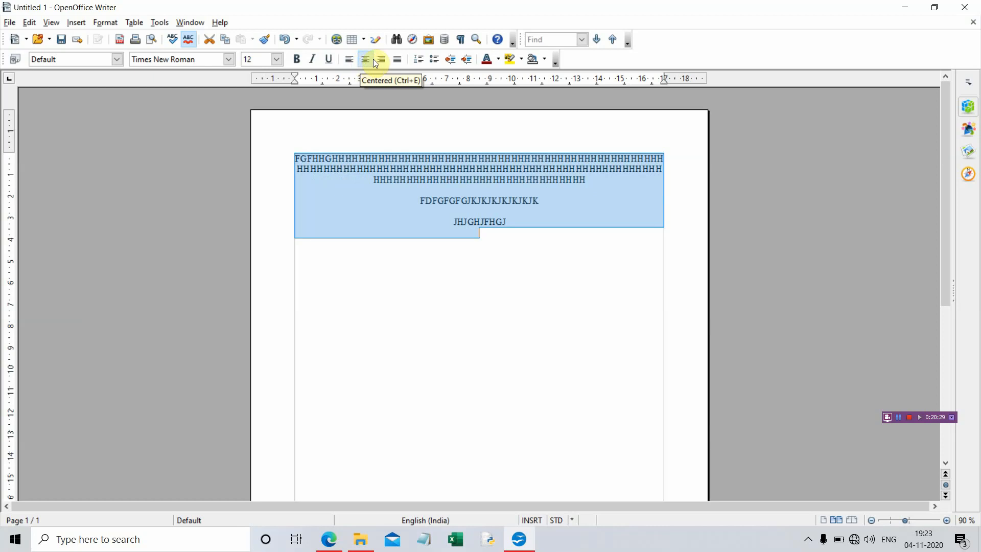
Right-align all the selected text, and then justify it
left_click(381, 60)
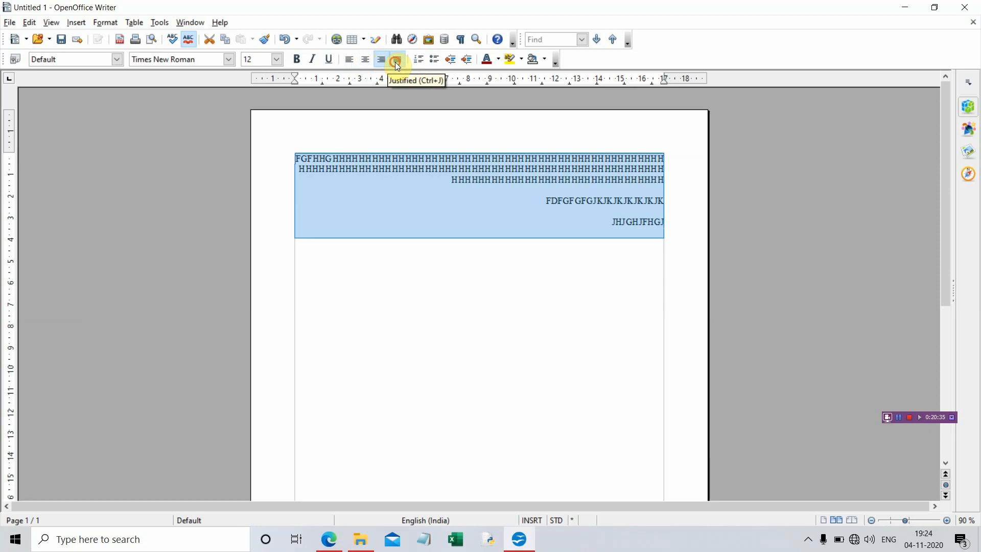
left_click(395, 62)
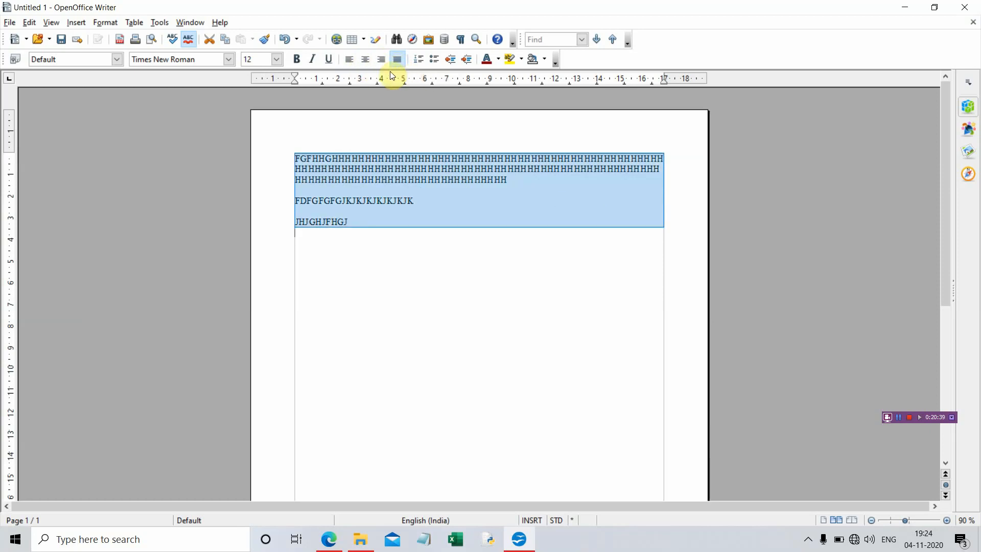
Use the What's This? help to read the description of the font name field
left_click(220, 24)
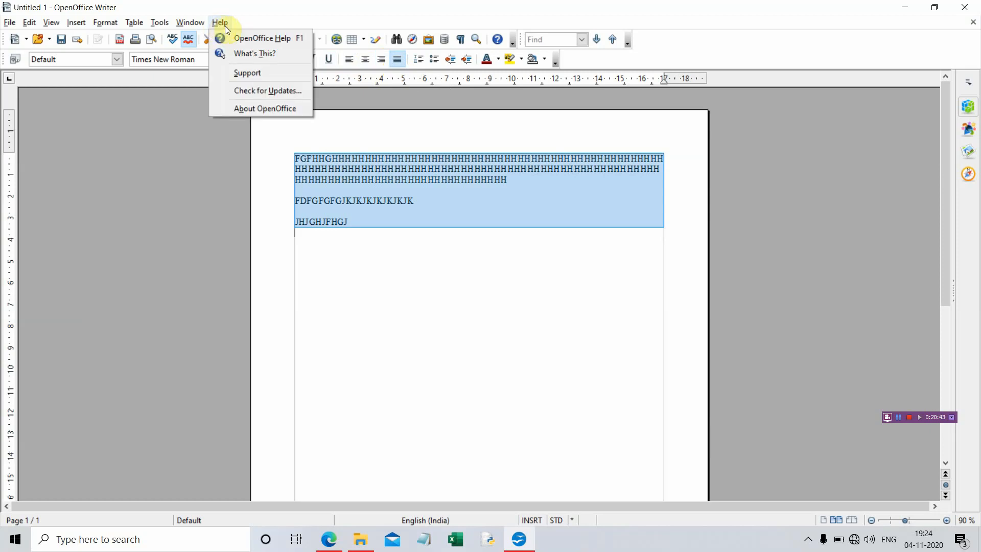
left_click(265, 57)
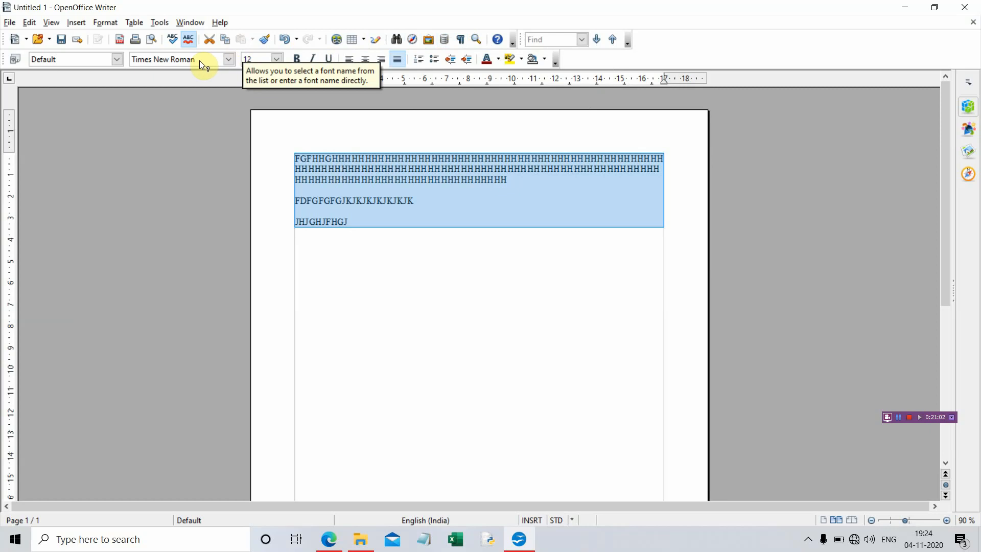
Open the program options, view the OpenOffice Writer subcategories and the OpenOffice Writer/Web page, and close the dialog without changes
left_click(193, 23)
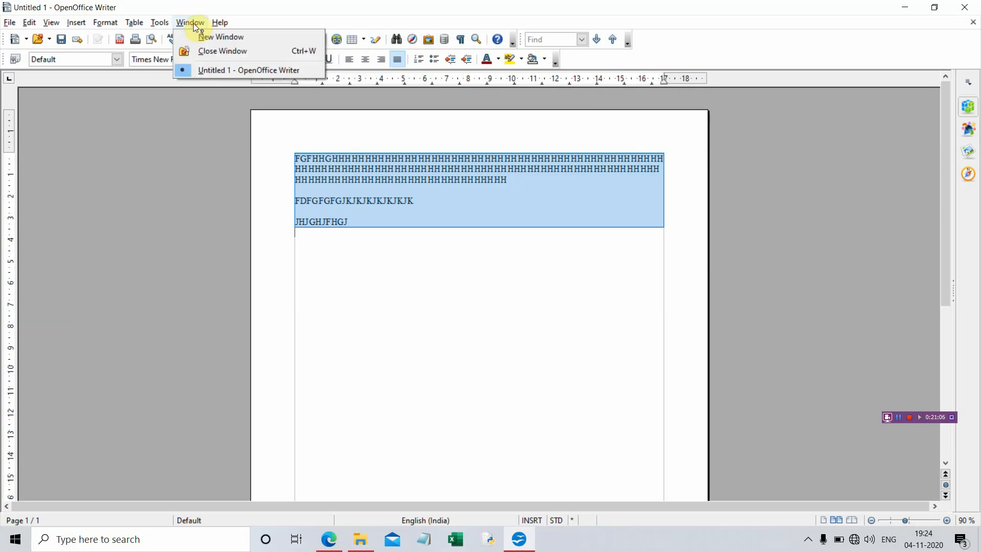
mouse_move(161, 25)
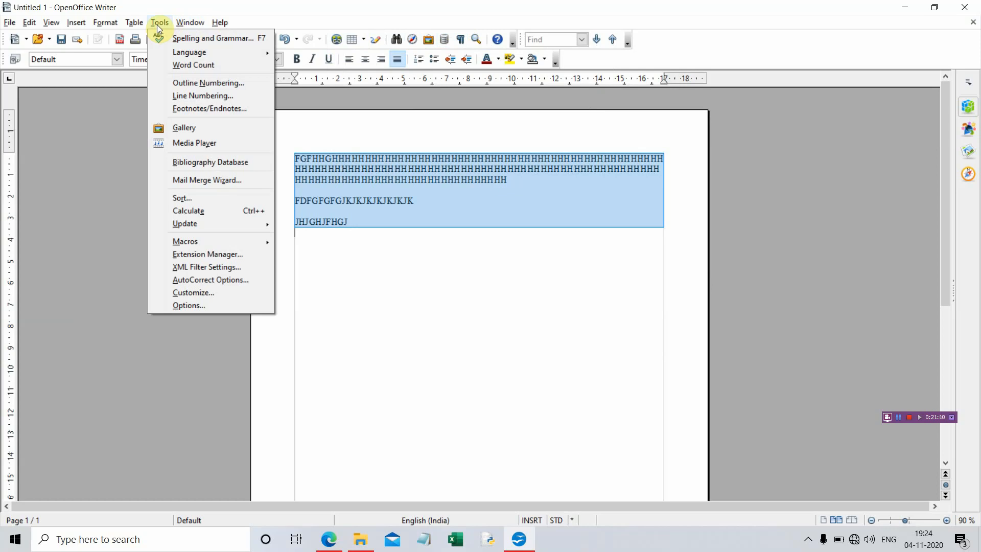
left_click(158, 24)
left_click(157, 24)
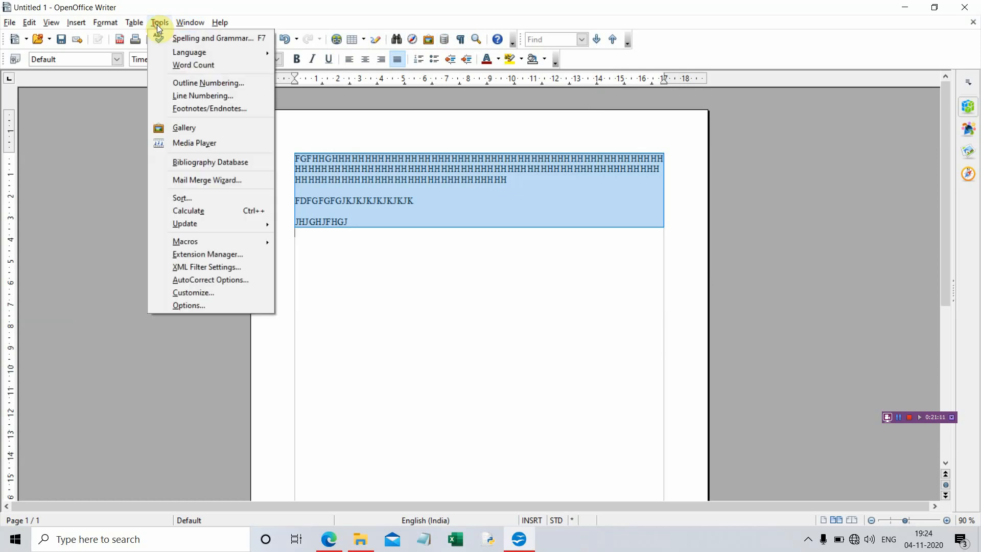
left_click(206, 305)
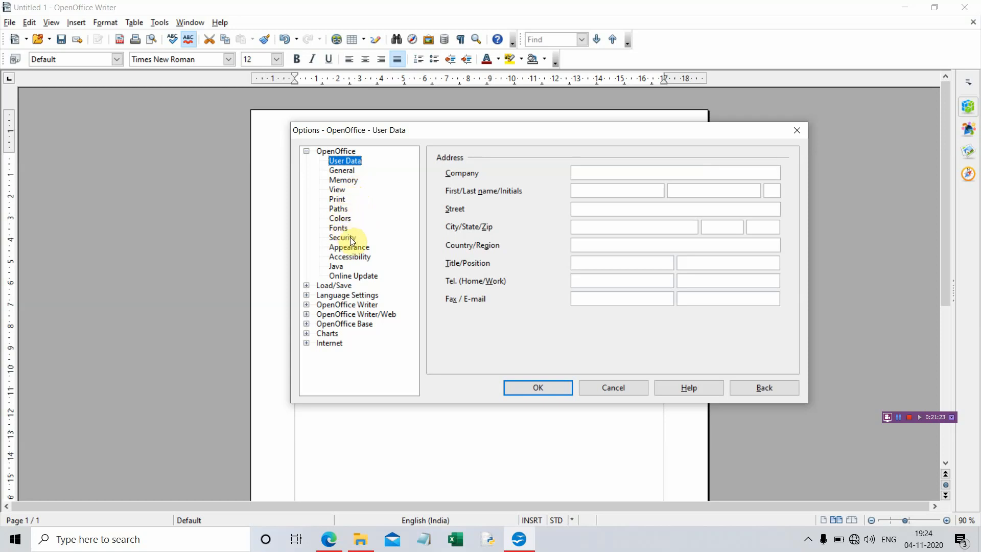
left_click(356, 304)
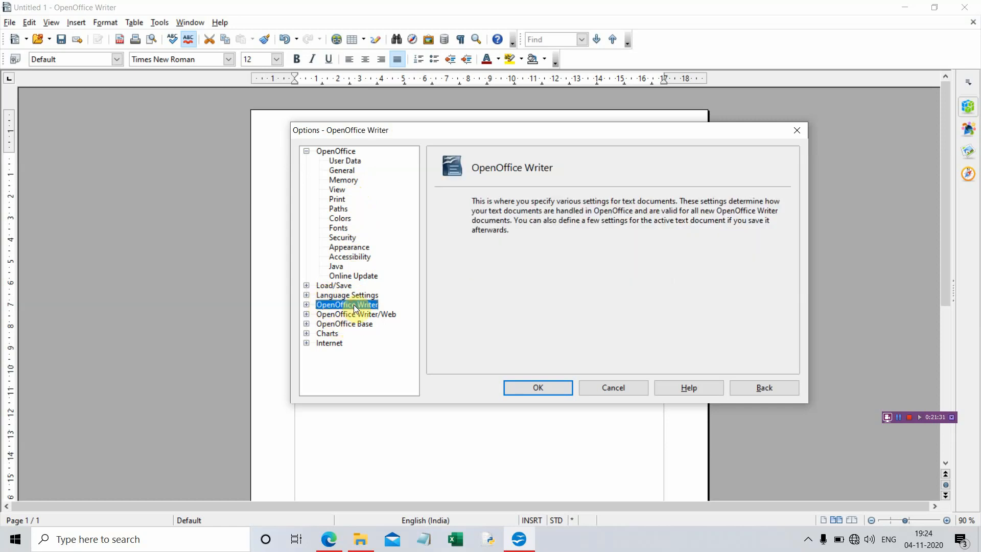
left_click(306, 305)
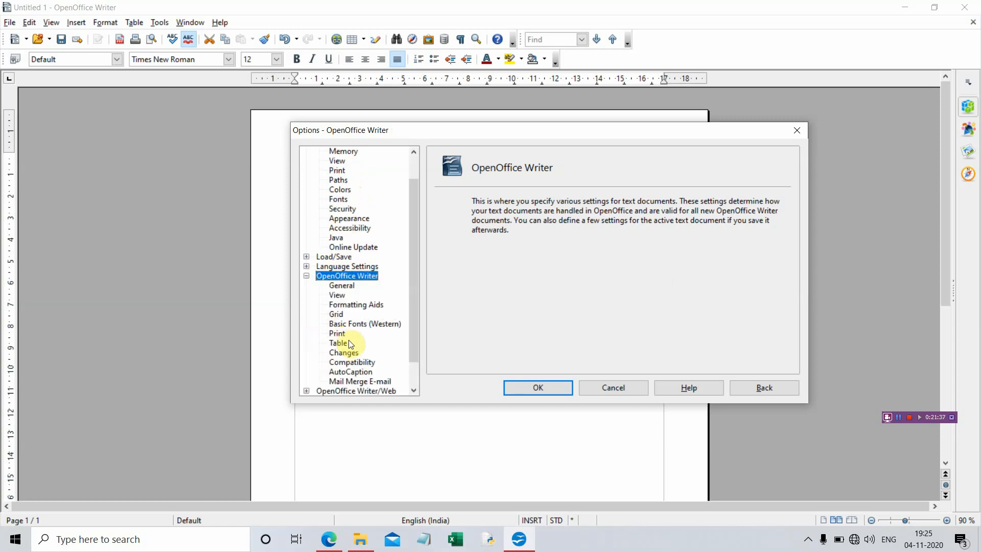
scroll(370, 335, "down", 1)
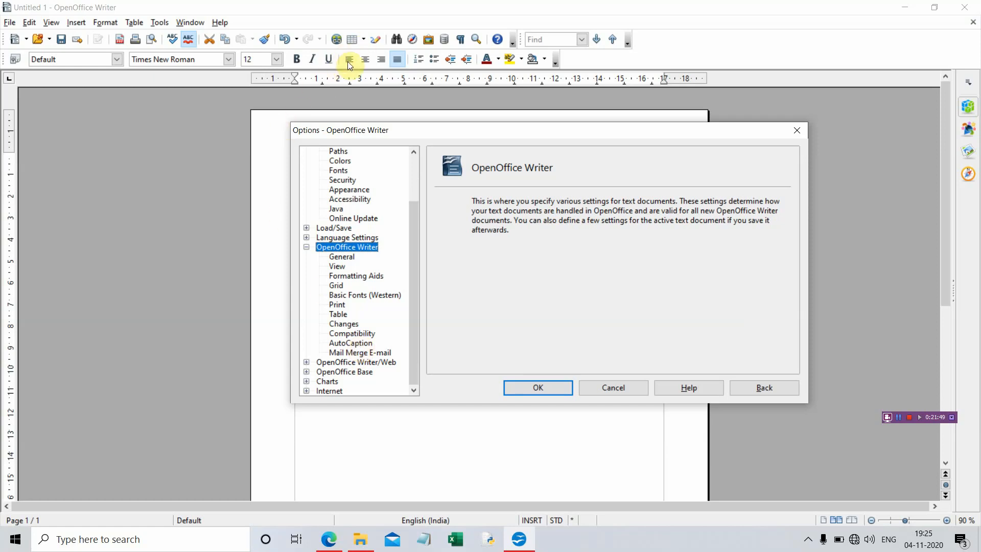
left_click(365, 362)
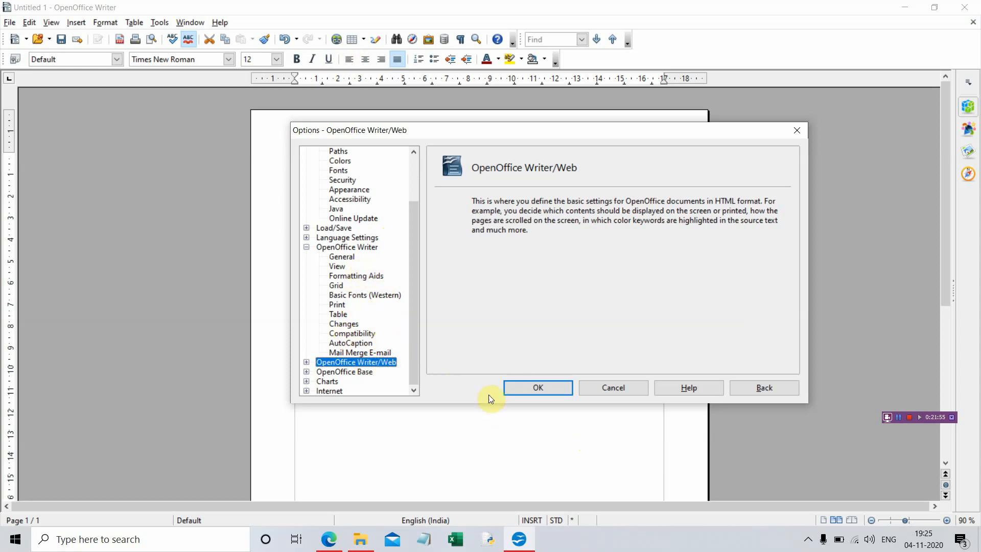
left_click(618, 387)
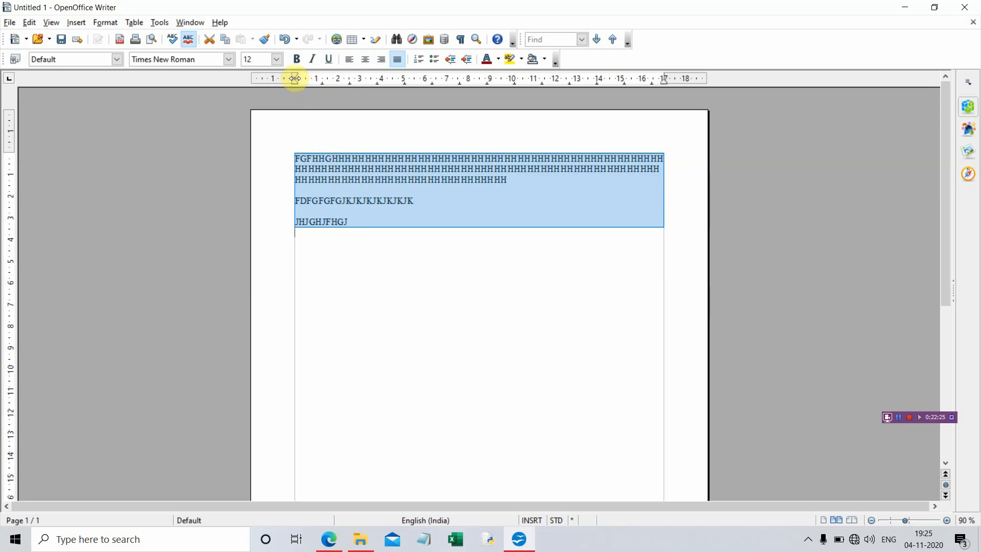
Widen the page's left margin to about 3.3 cm and right margin to about 2.8 cm, and reduce the top margin to about 1.5 cm
mouse_move(295, 78)
left_mouse_down()
mouse_move(328, 79)
mouse_move(292, 80)
mouse_move(333, 87)
mouse_move(323, 89)
left_mouse_up()
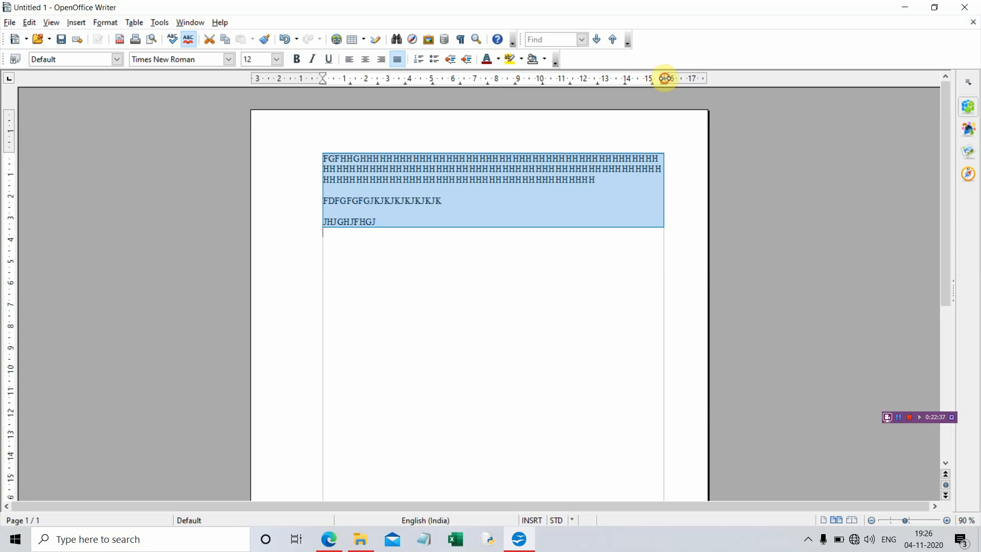
left_click_drag(664, 78, 647, 79)
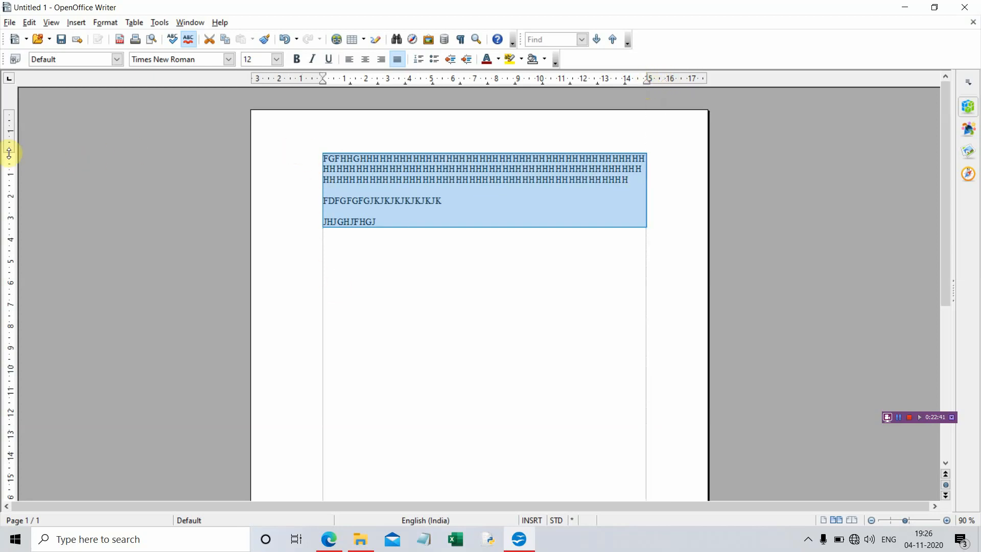
left_click_drag(8, 153, 9, 142)
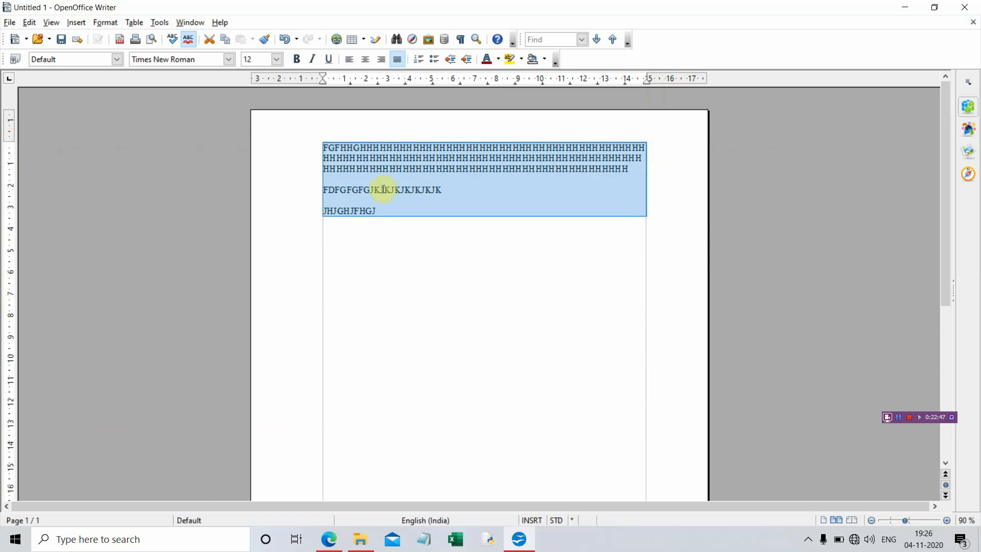
Apply numbering to all the selected paragraphs, and then switch them to a bulleted list
left_click(418, 62)
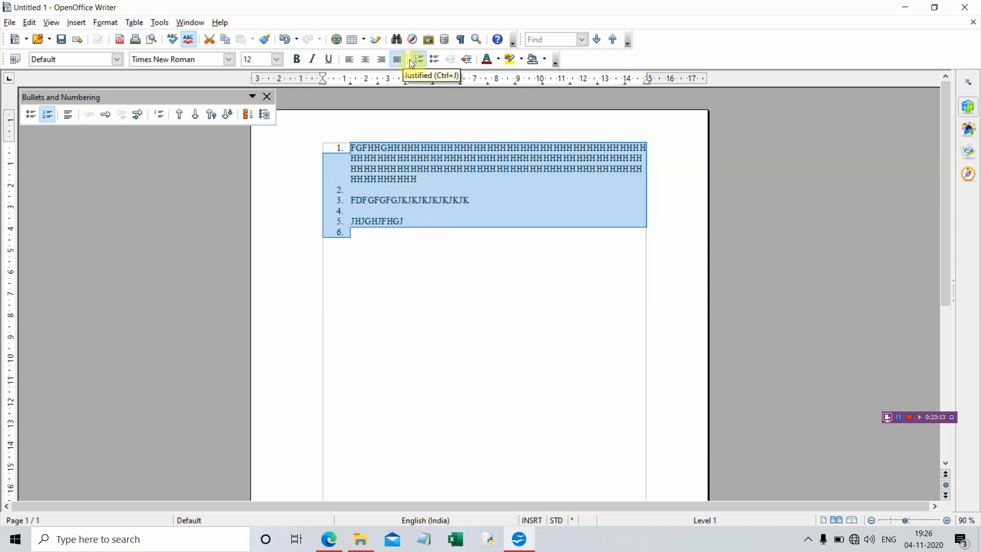
left_click(435, 59)
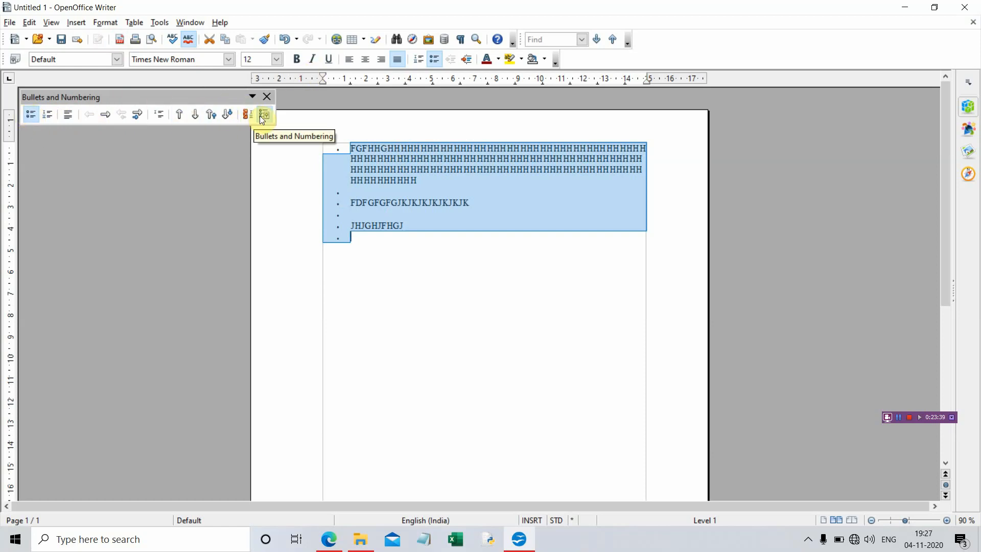
Change the list to the uppercase letter numbering type A) B) C) and clear the selection
left_click(110, 23)
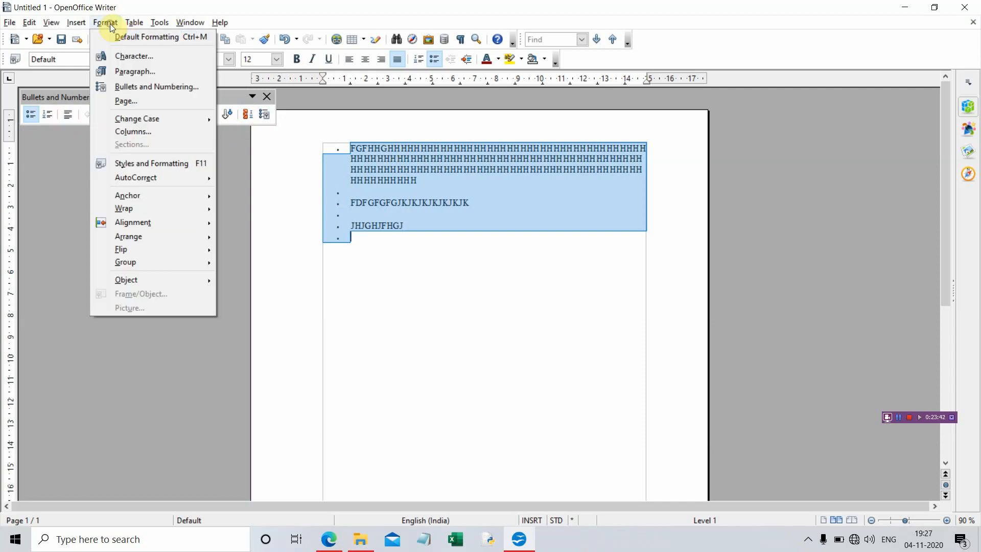
left_click(167, 88)
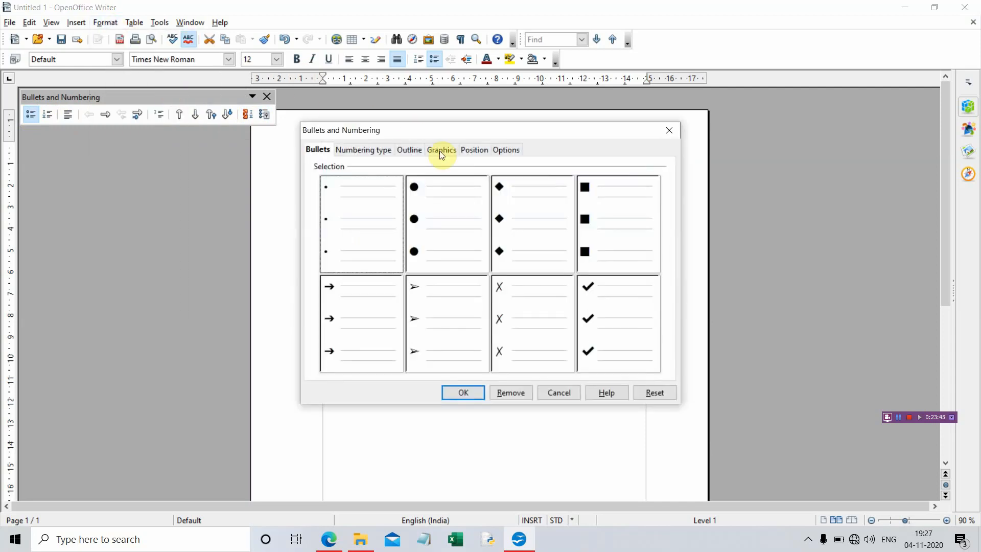
left_click(519, 227)
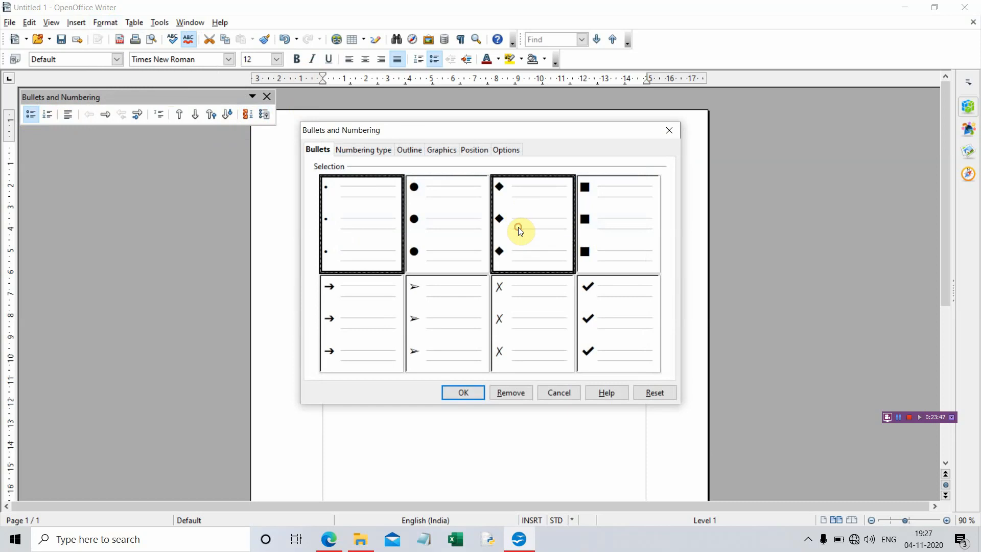
left_click(369, 150)
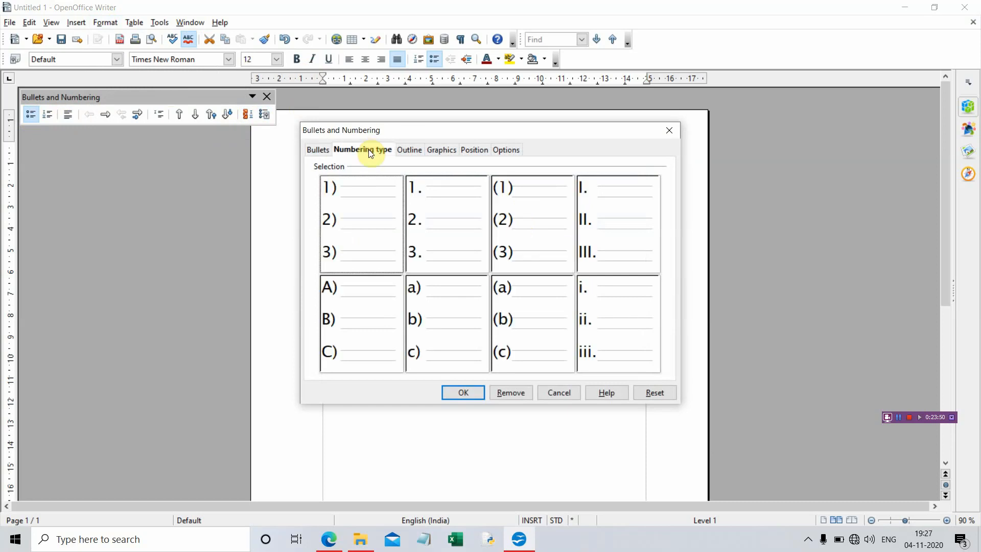
left_click(361, 312)
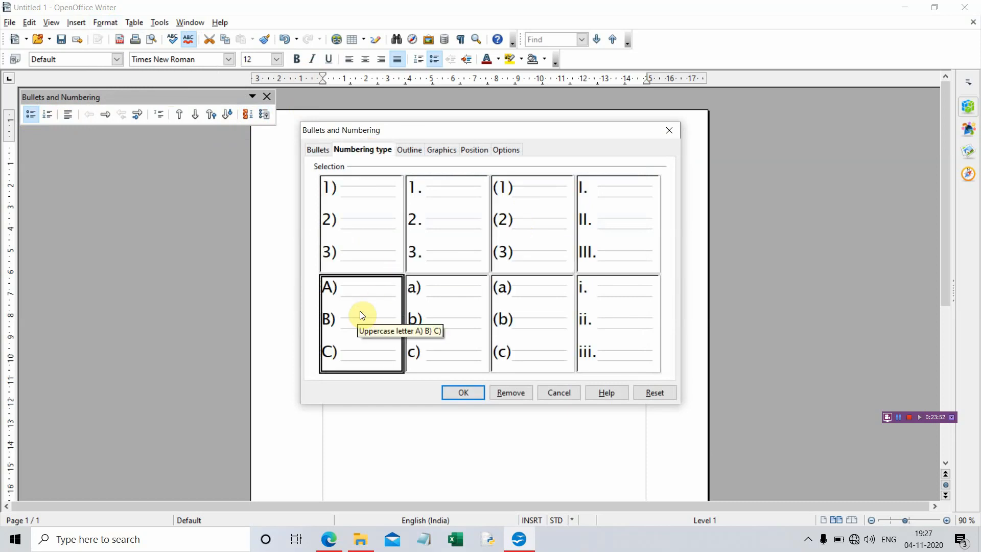
left_click(448, 393)
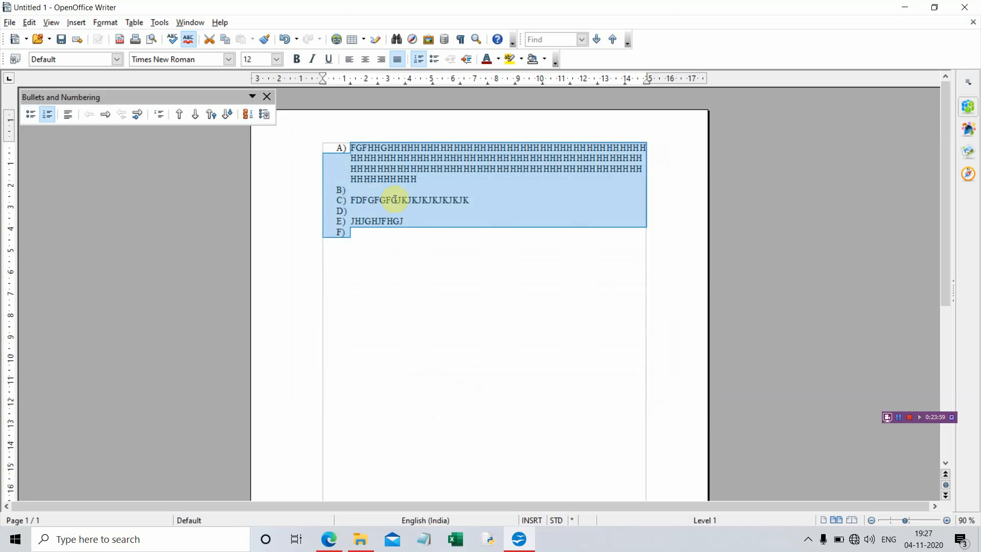
left_click(385, 261)
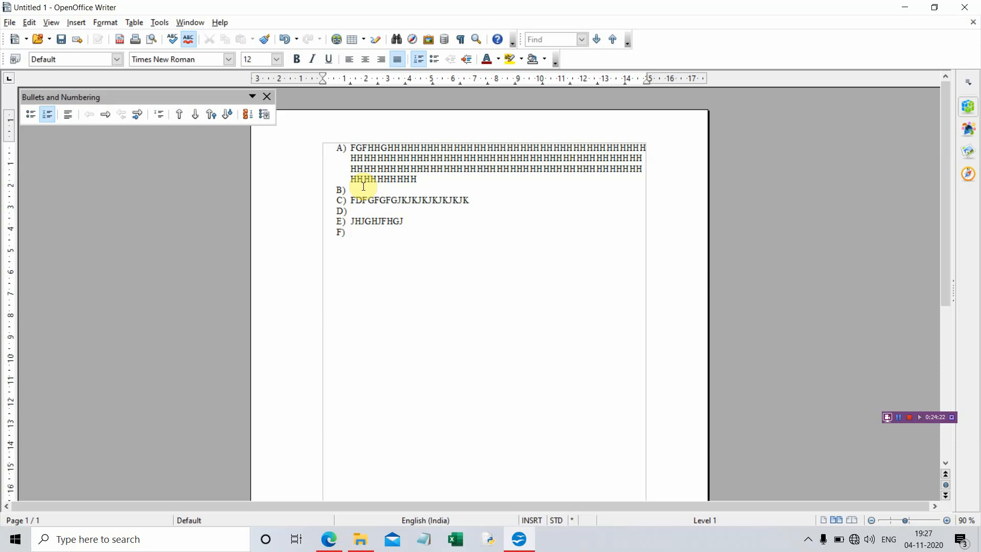
Select the word "JHJGHJFHGJ" in item E, and then the word starting with "FDFGFGFG" in item C
double_click(390, 217)
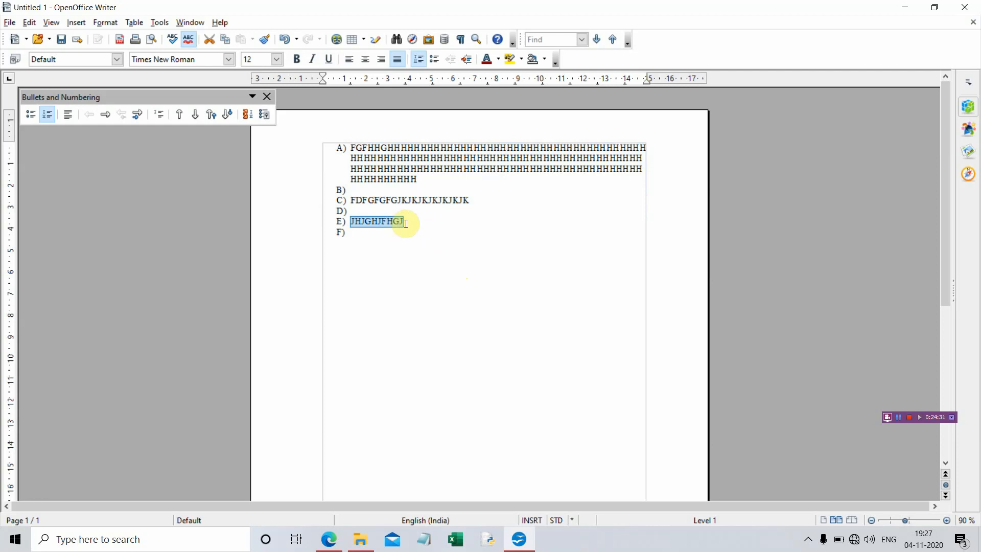
left_click(447, 233)
double_click(387, 222)
double_click(330, 198)
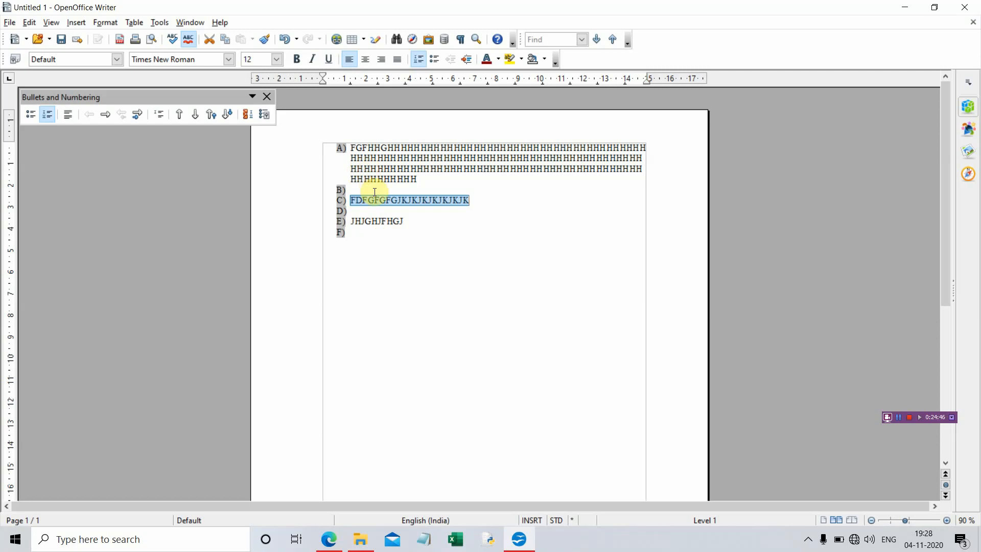
Select all the text in the document, justify it, and clear the selection
key("ctrl+a")
key("ctrl+j")
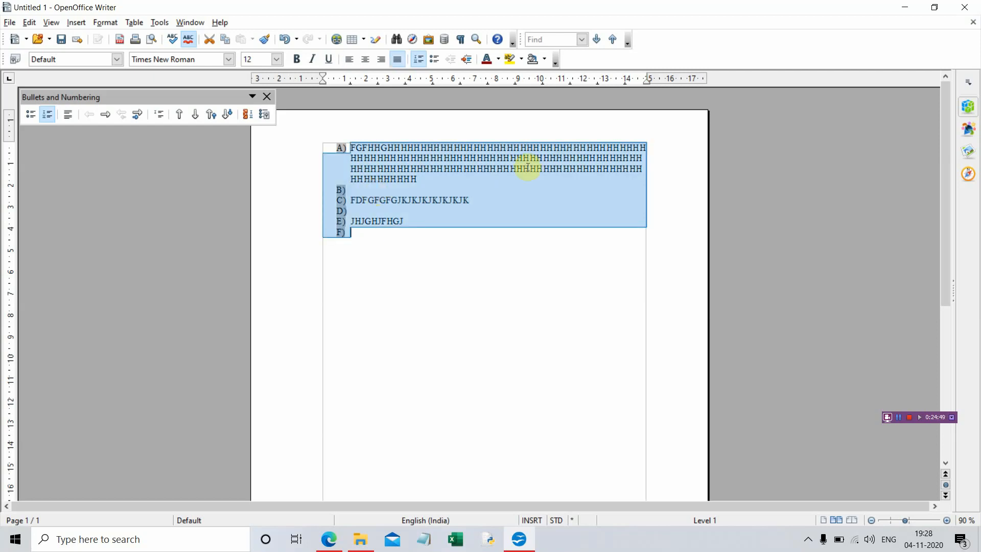
left_click(562, 271)
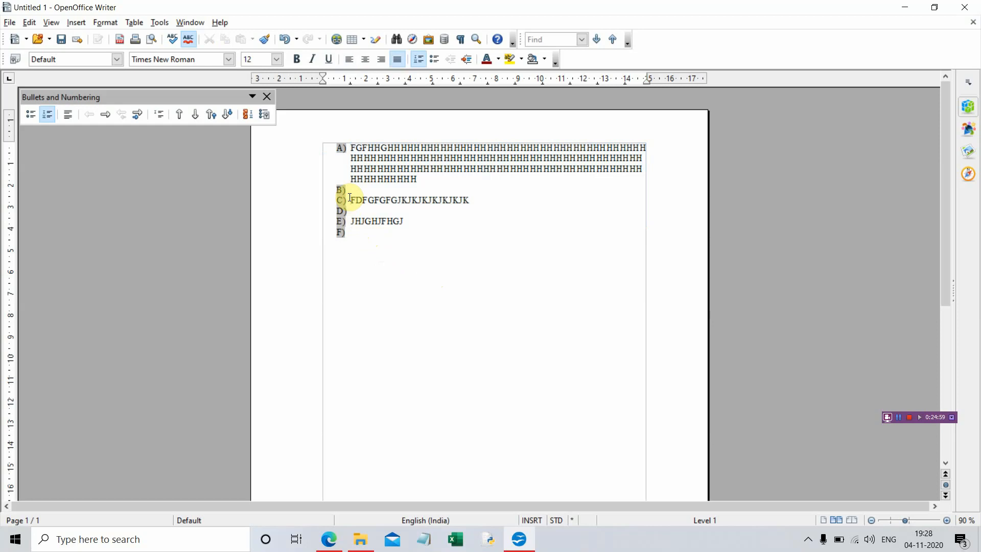
Select the text from the start of item C through item E, first in one sweep and again by stepwise extension, clearing it each time
left_click_drag(350, 198, 486, 230)
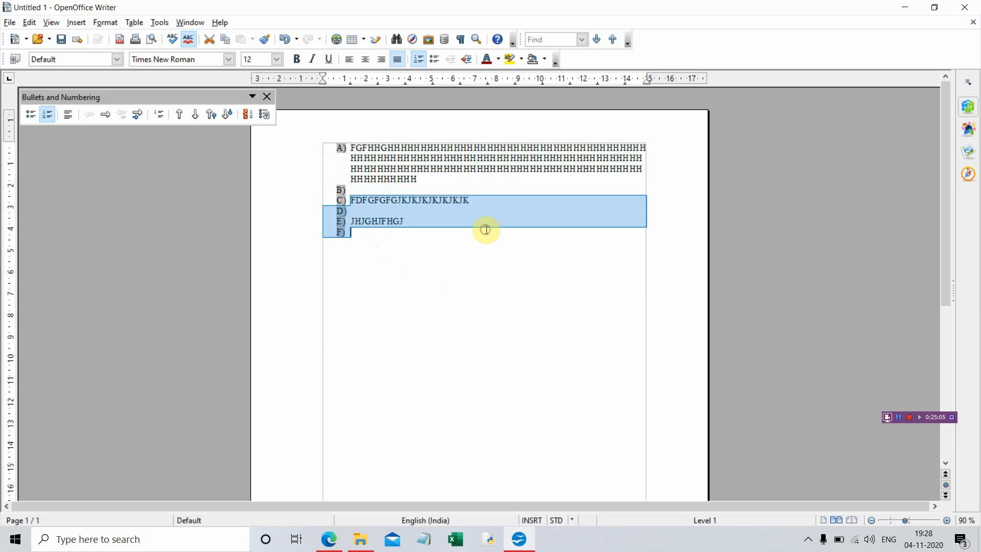
left_click(466, 267)
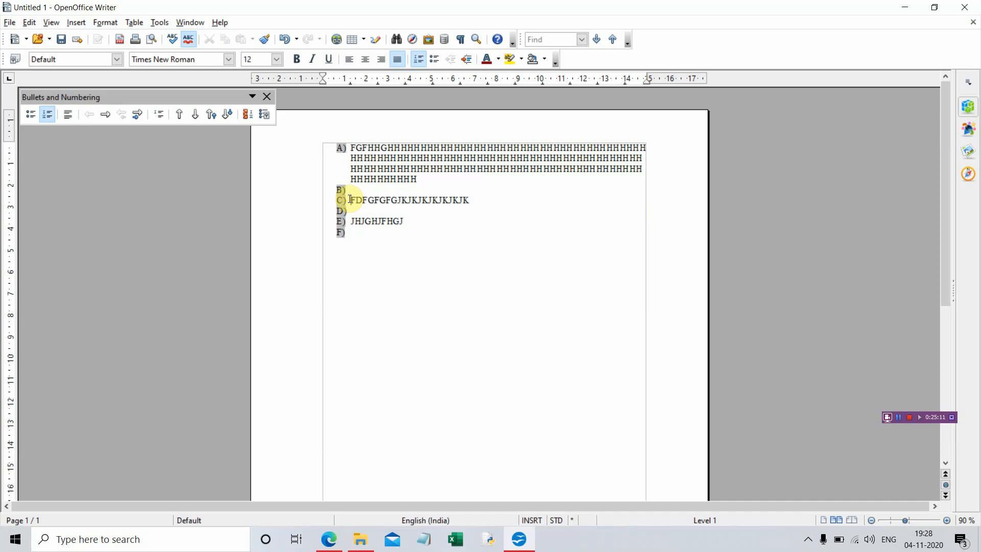
left_click(350, 200)
key("shift+Right")
key("shift+Right")
key("shift+Right")
key("shift+Right")
key("shift+Right")
key("shift+Right")
key("shift+Right")
key("shift+Right")
key("shift+Right")
key("shift+Right")
key("shift+Right")
key("shift+Right")
key("shift+Right")
key("shift+Right")
key("shift+Right")
key("shift+Right")
key("shift+Right")
key("shift+Right")
key("shift+Right")
key("shift+Right")
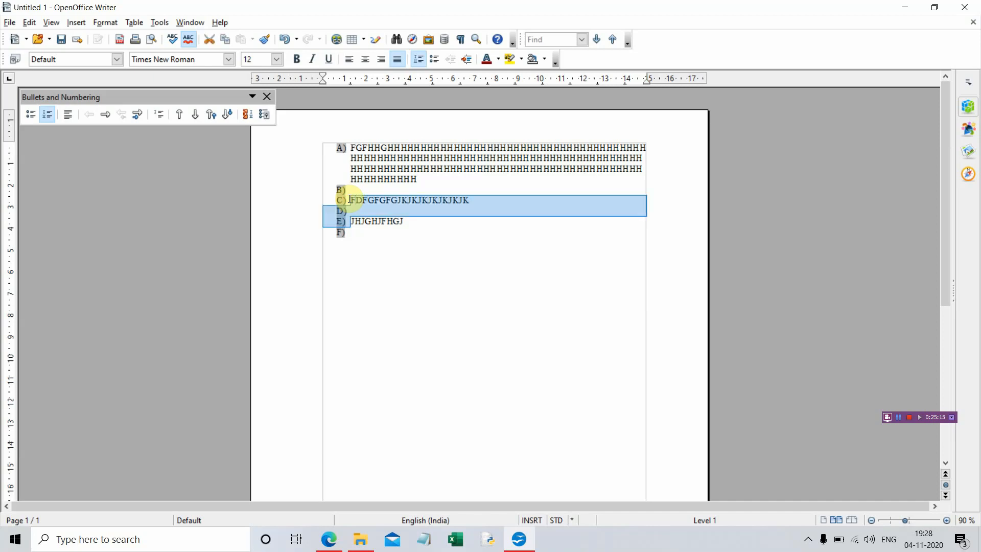
key("shift+Down")
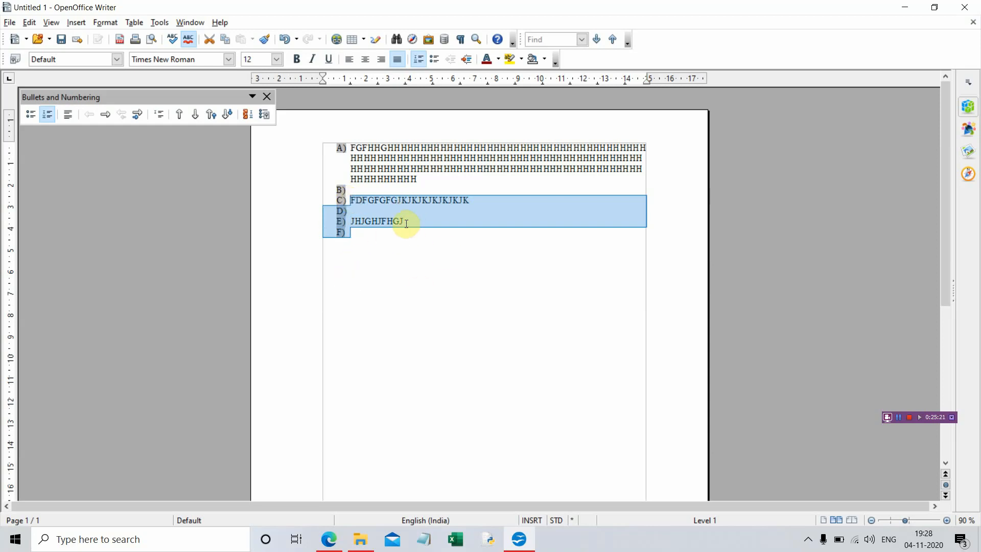
left_click(451, 271)
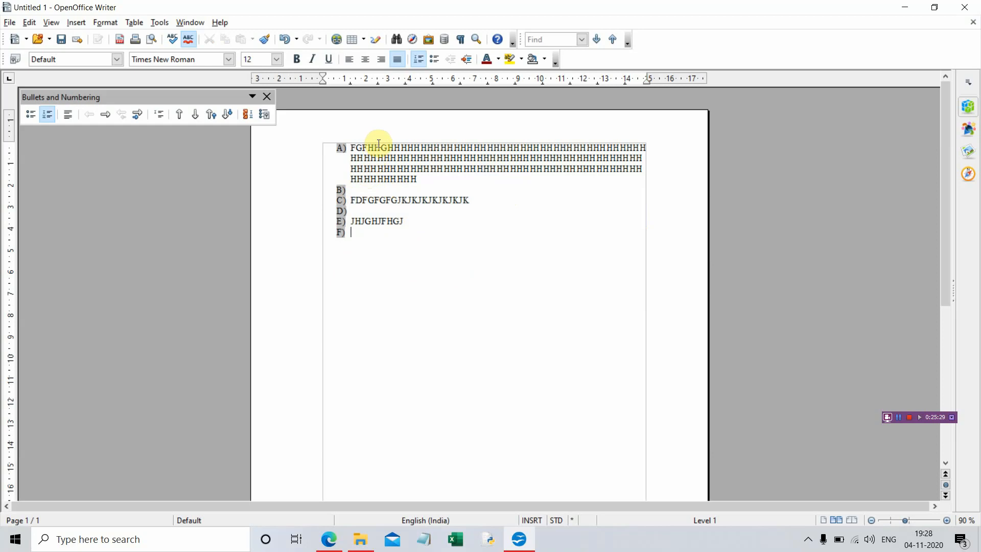
Select two separate passages of item A and clear them, and select from item A's second line to item F and clear it
left_click_drag(378, 147, 470, 144)
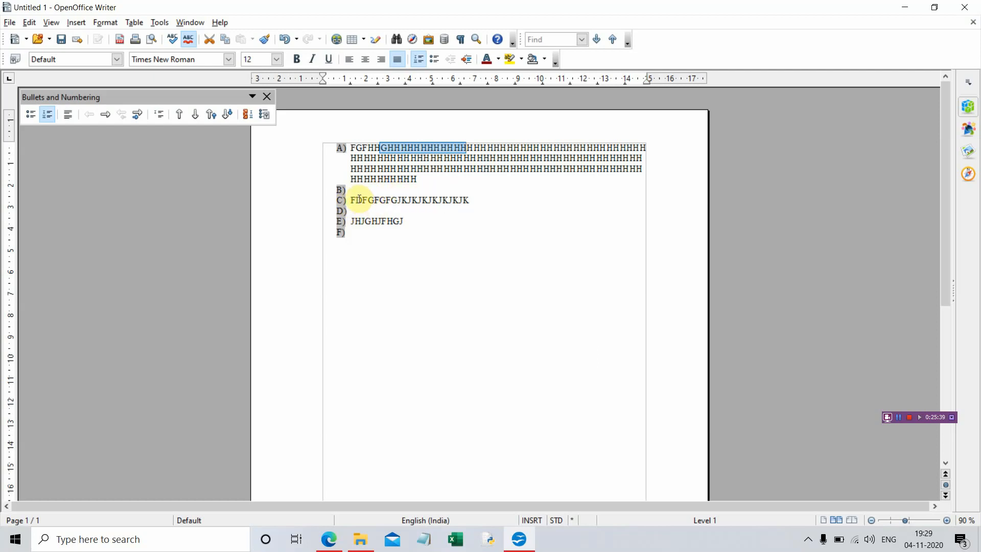
left_click_drag(353, 177, 411, 190)
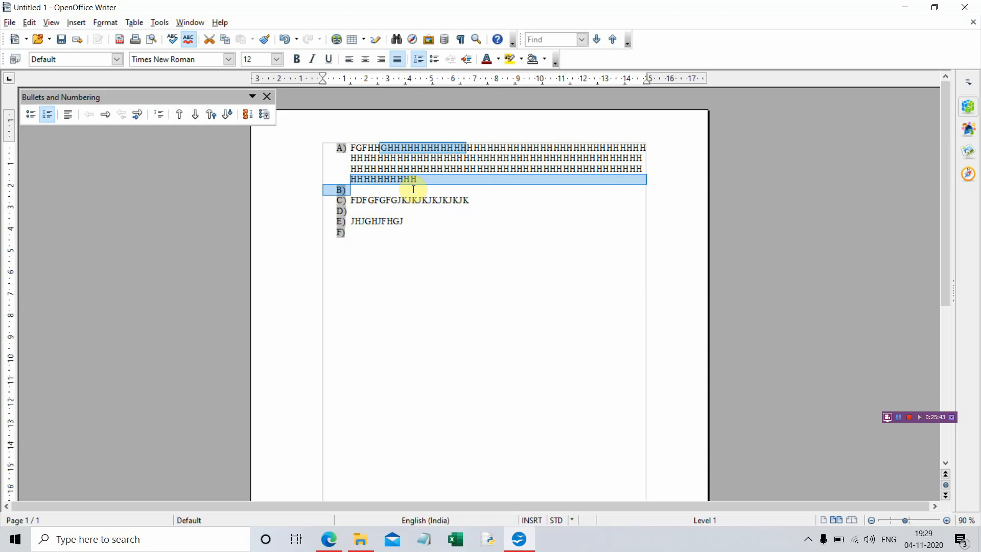
left_click(486, 232)
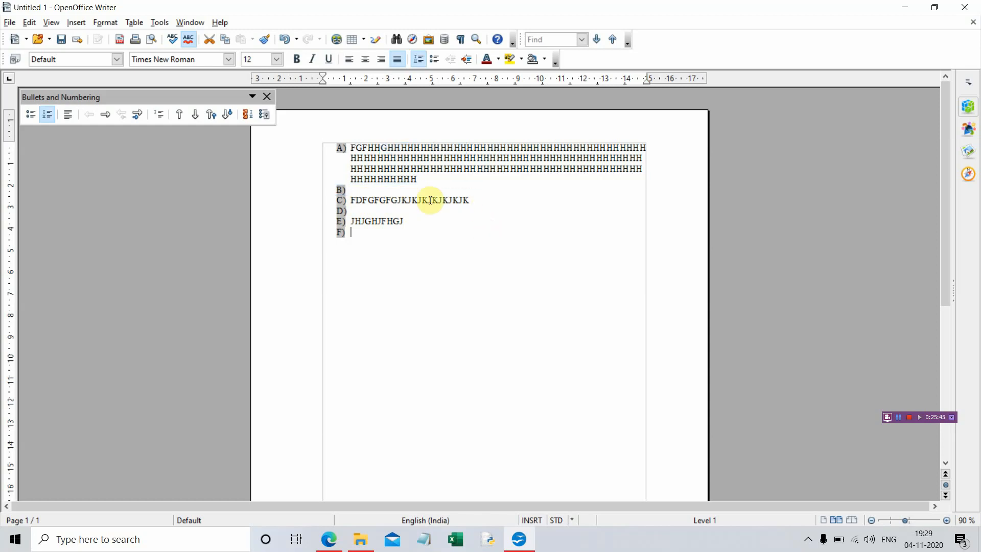
left_click_drag(362, 158, 466, 228)
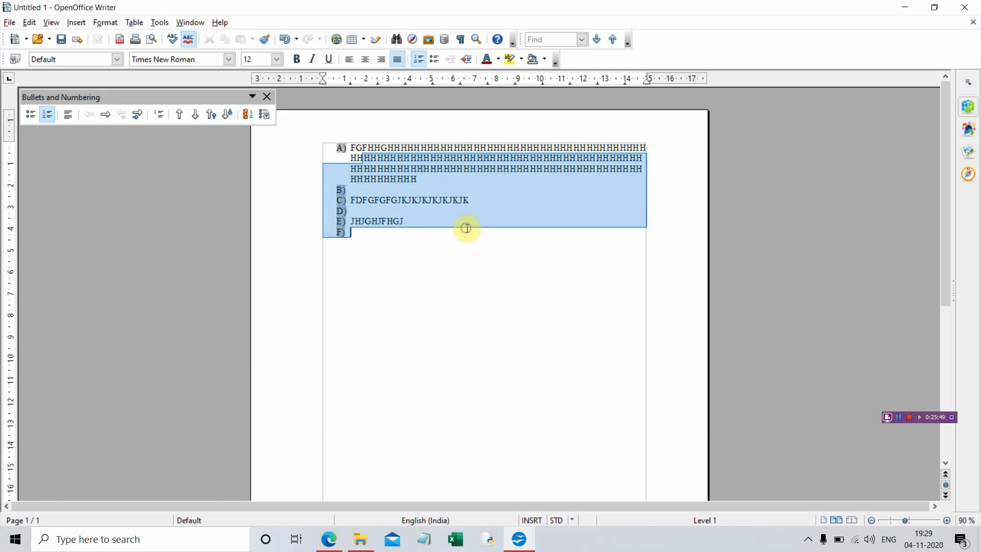
left_click(477, 285)
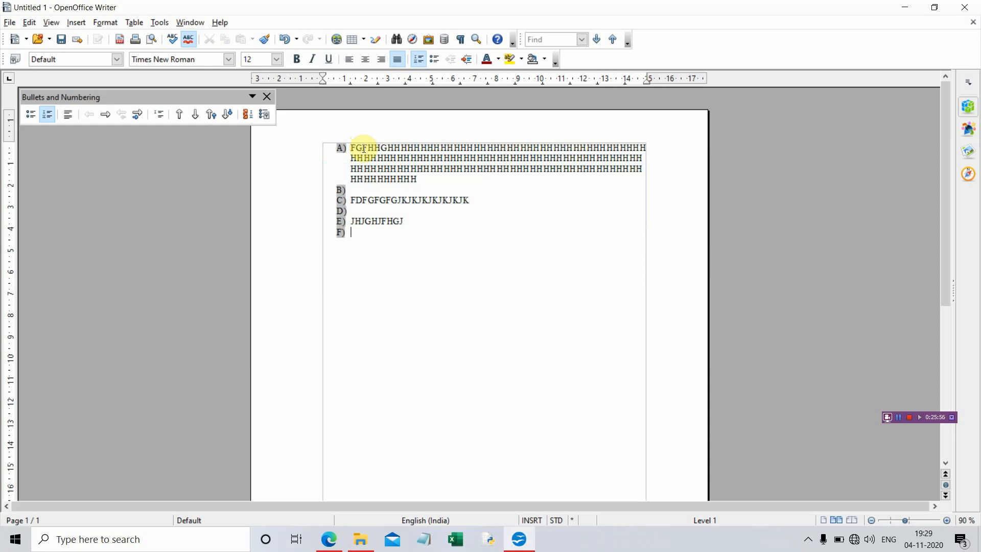
Select "FHHGHHHHH" in item A together with "JHJGHJFHGJ" in item E and set their font size to 24
left_click_drag(363, 149, 422, 149)
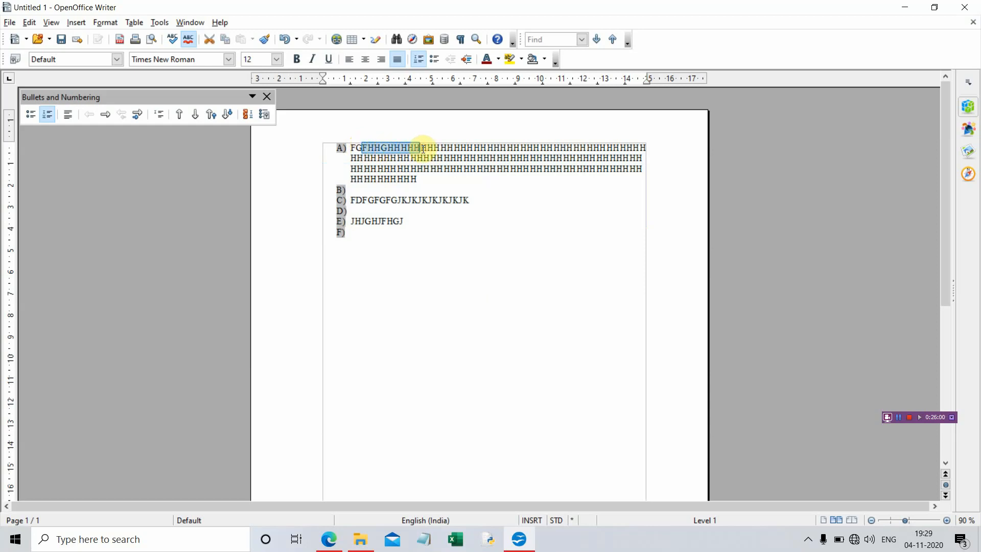
double_click(366, 224, "ctrl")
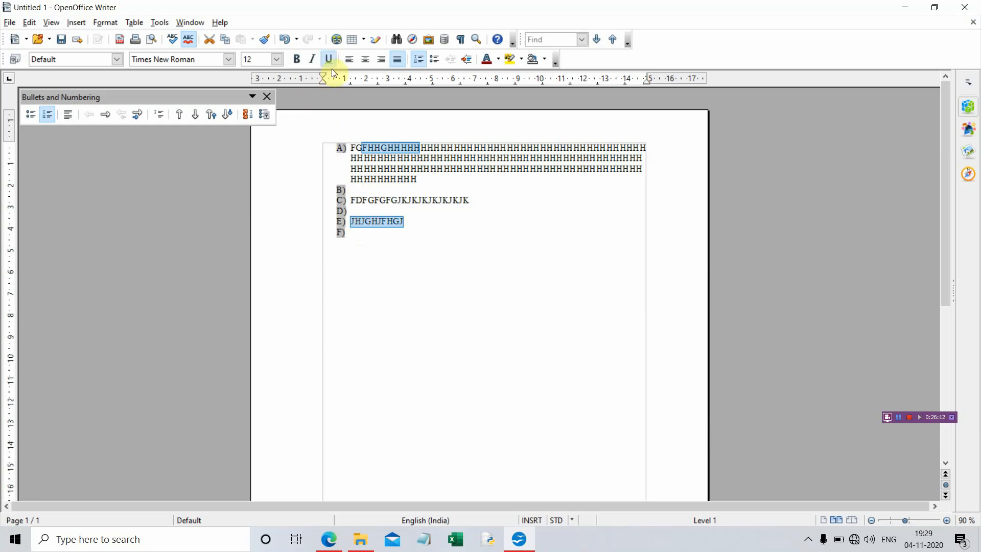
left_click(277, 59)
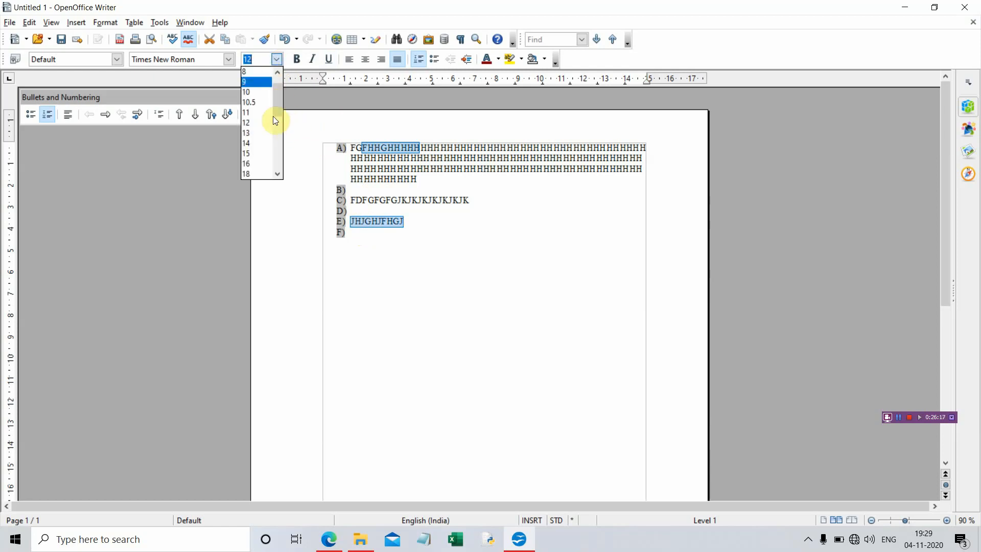
left_click(305, 137)
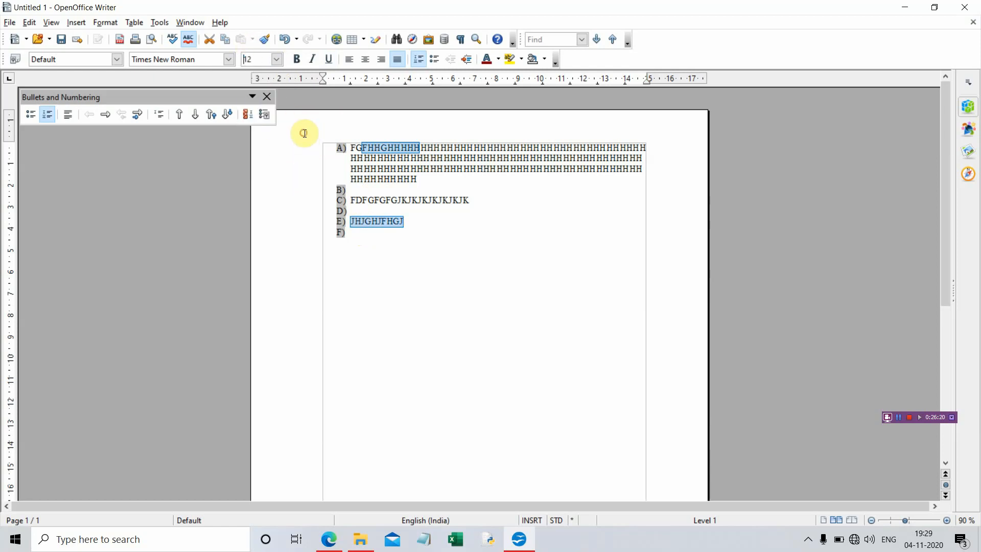
left_click(276, 60)
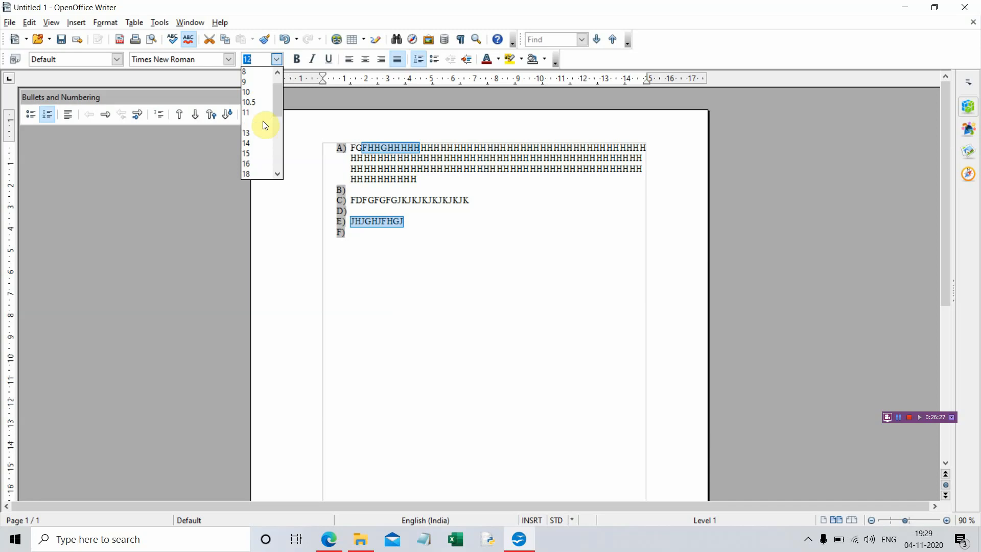
left_click(278, 174)
left_click(278, 173)
left_click(278, 174)
left_click(278, 174)
left_click(249, 163)
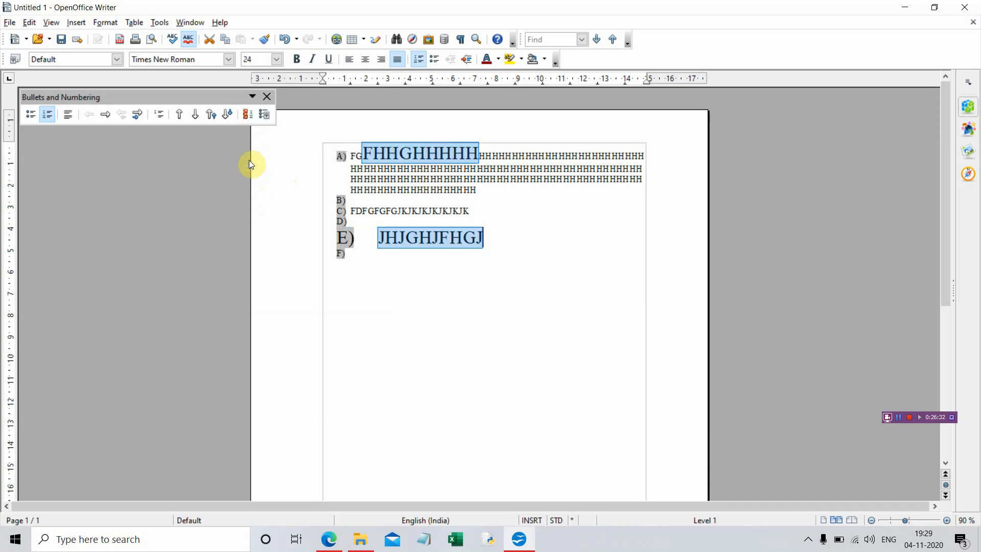
Try entering a custom font size of 23 for the two selected words
left_click(260, 63)
key("BackSpace")
type("3")
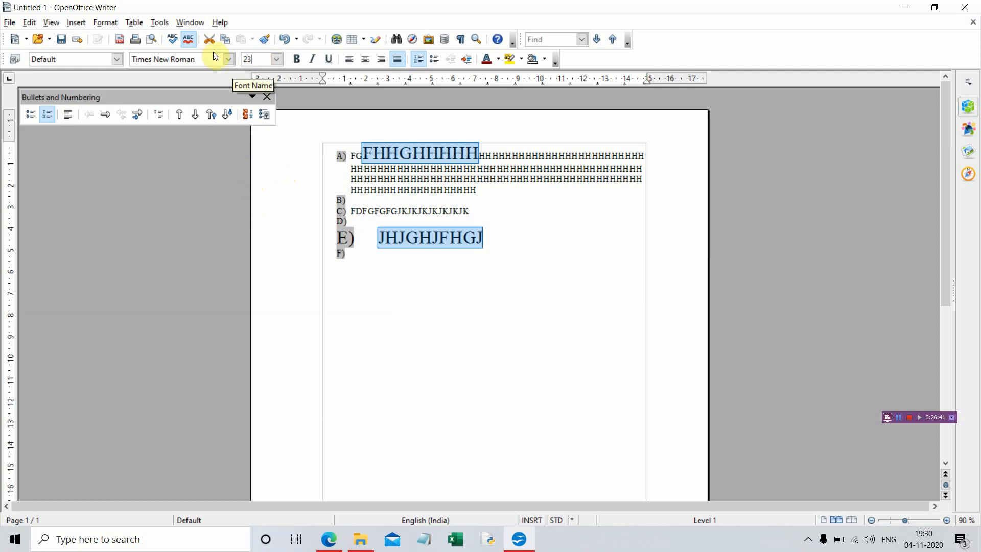
Change the font of the two selected words to Verdana
left_click(228, 60)
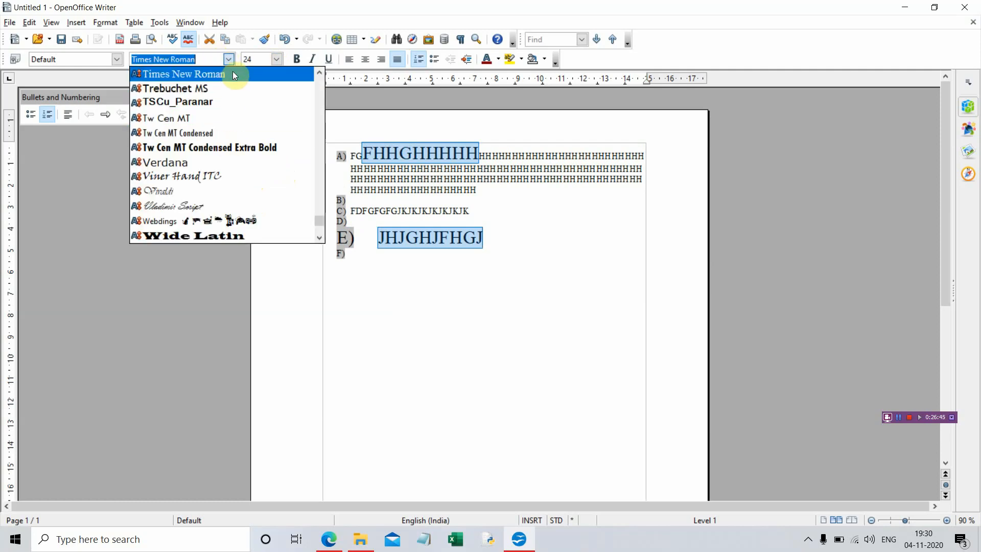
left_click(375, 119)
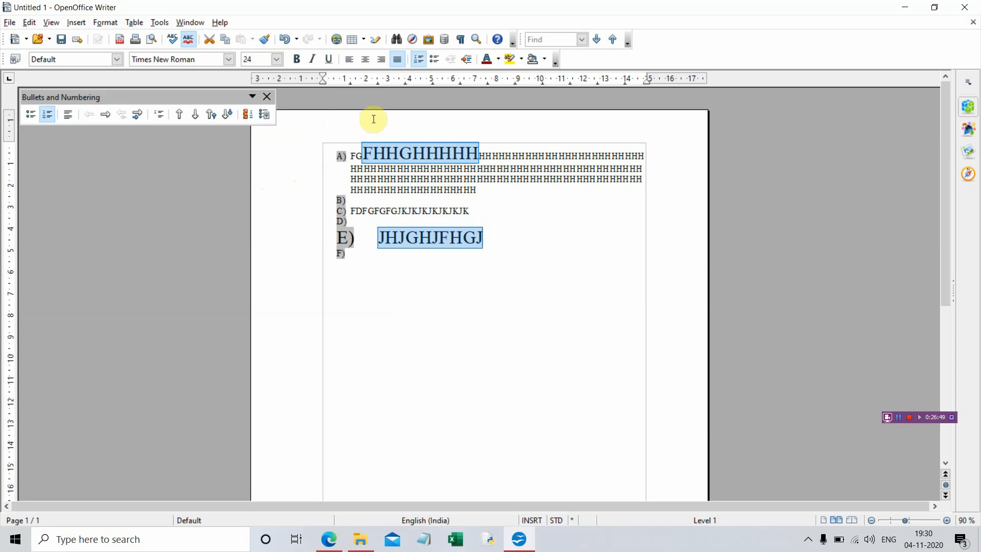
left_click(230, 61)
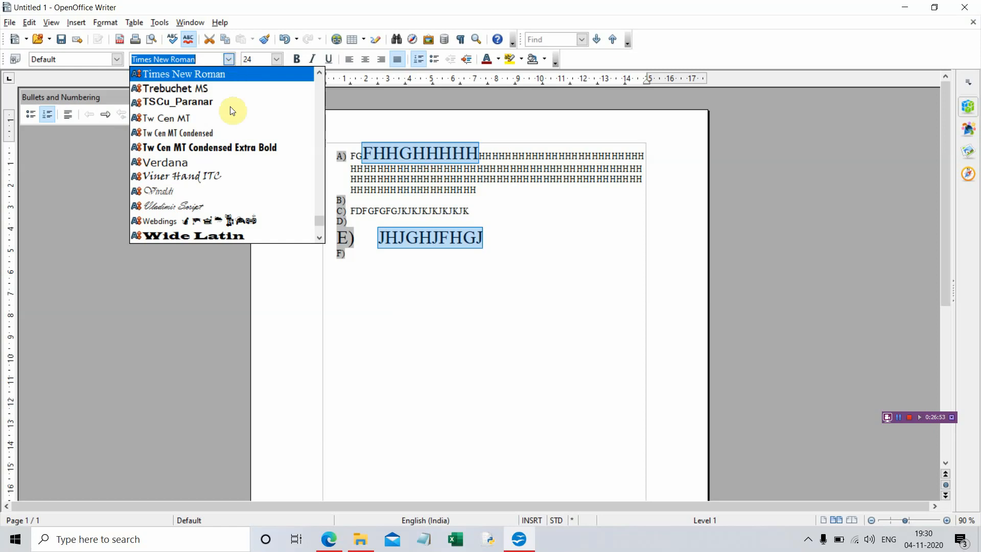
left_click(215, 167)
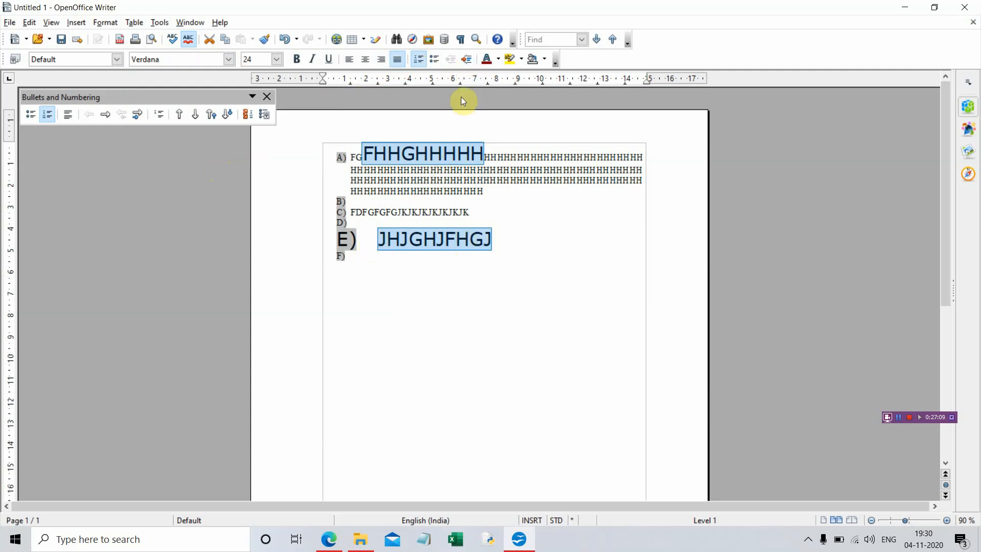
Increase the indent of the two list items holding the selected words to Level 5
left_click(466, 61)
left_click(467, 60)
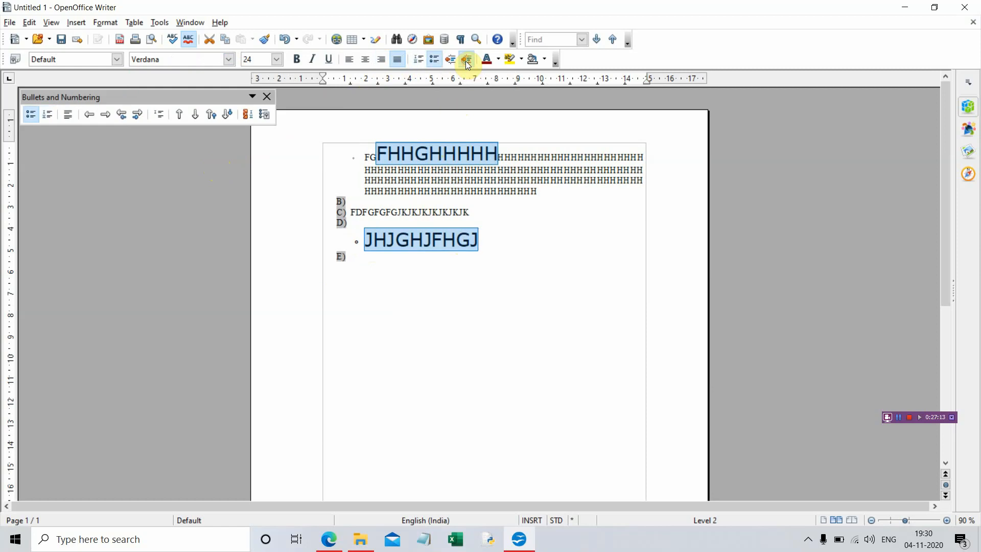
left_click(466, 61)
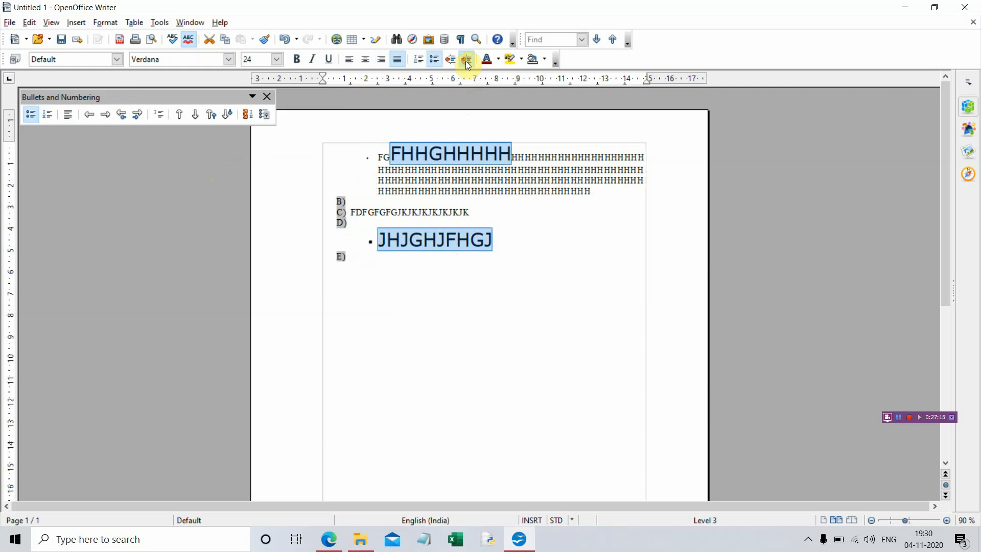
left_click(466, 62)
left_click(466, 60)
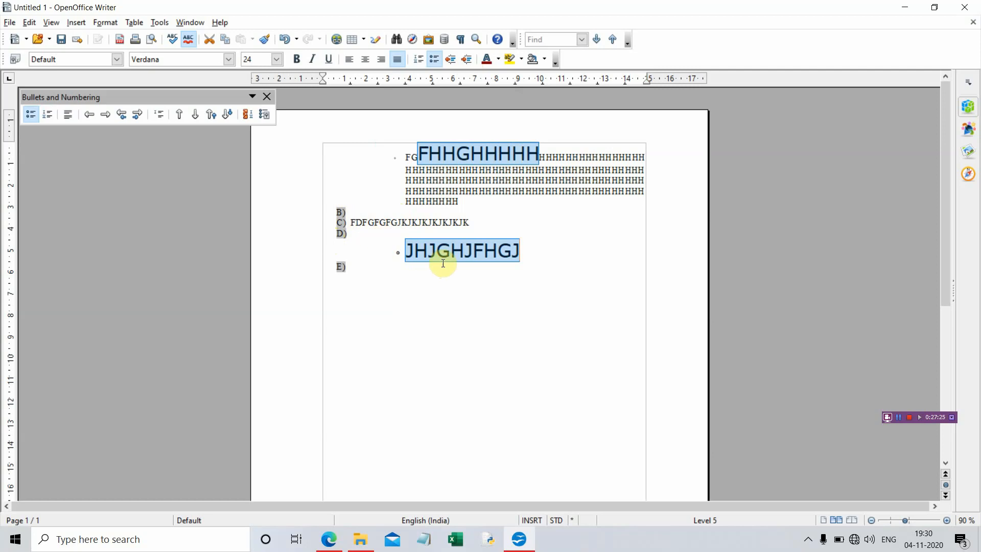
Decrease the indent of the two selected items to Level 3 and clear the selection
left_click(451, 62)
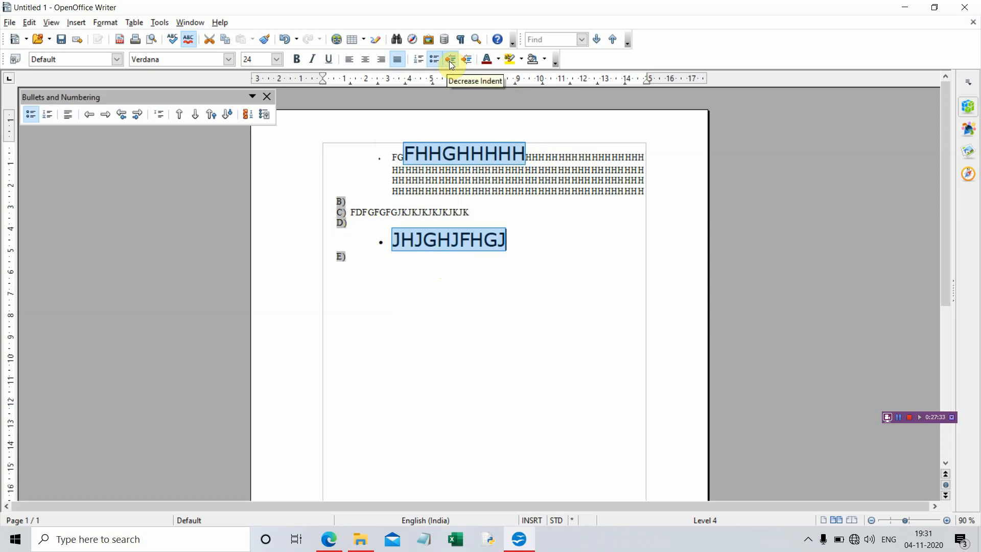
left_click(451, 61)
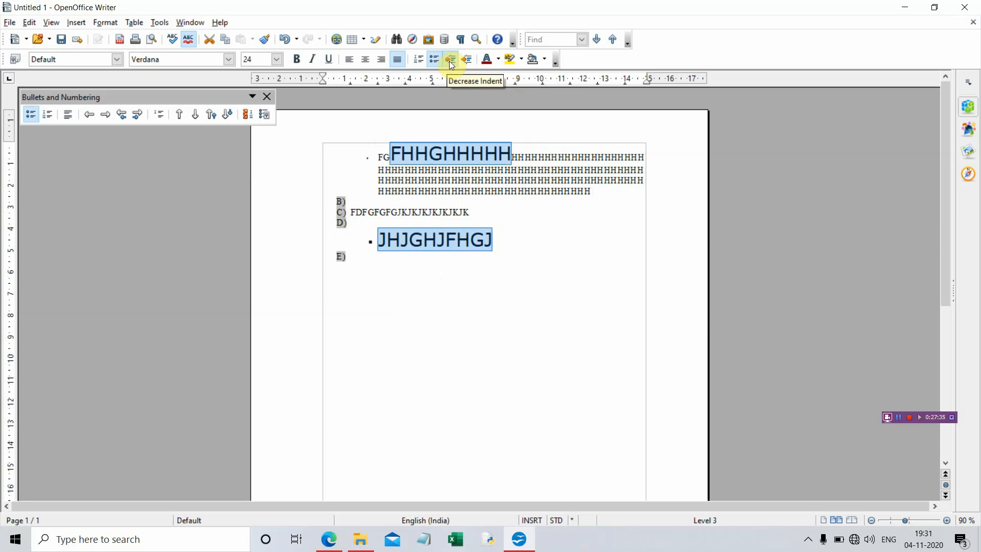
left_click(475, 267)
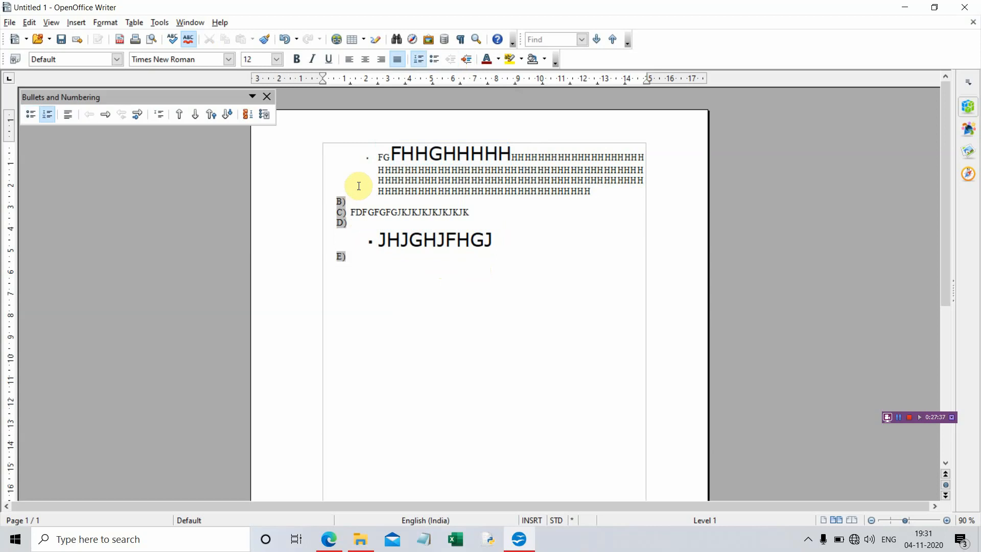
Select the text from "FG" in the first item through "JHJGHJFHGJ", increase its indent twice, and decrease it twice
left_click_drag(376, 162, 516, 241)
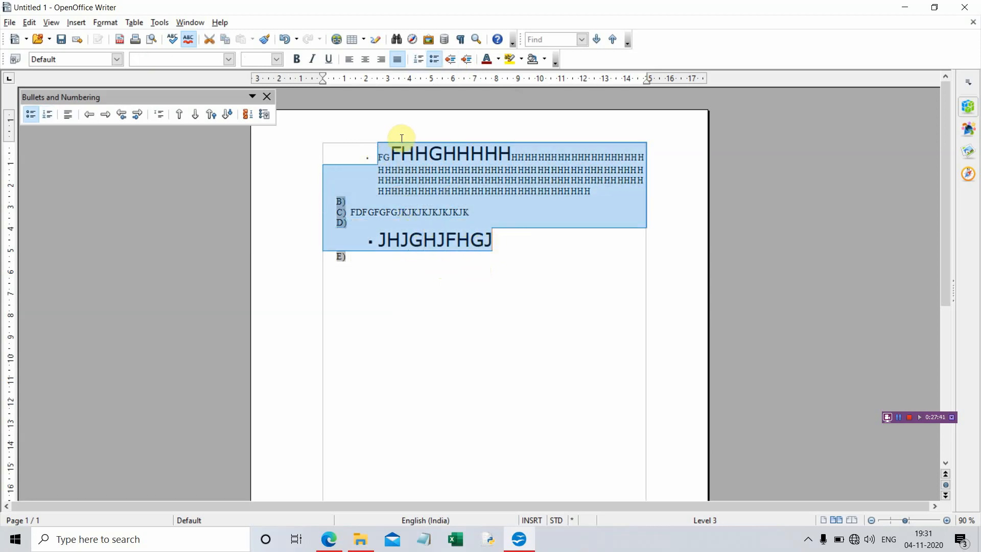
left_click(466, 60)
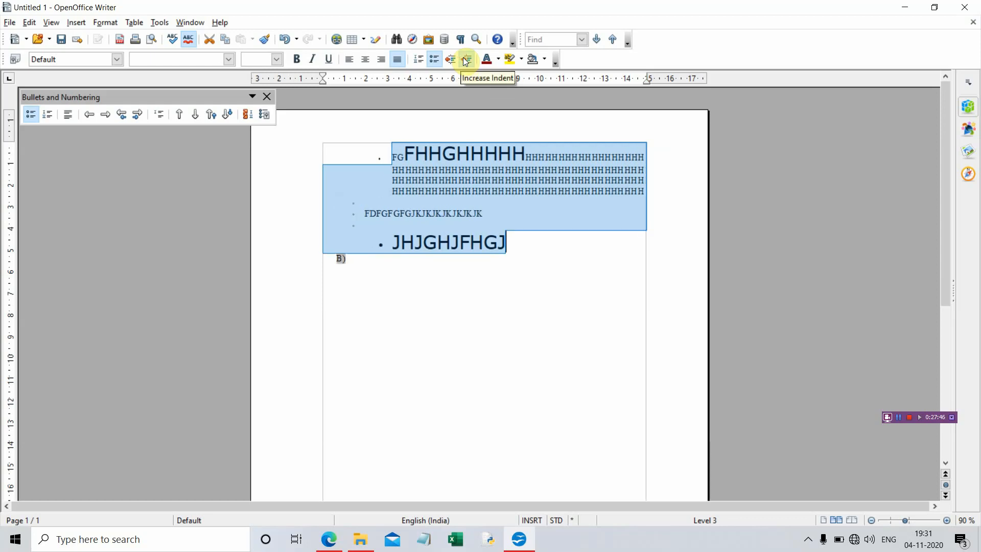
left_click(466, 60)
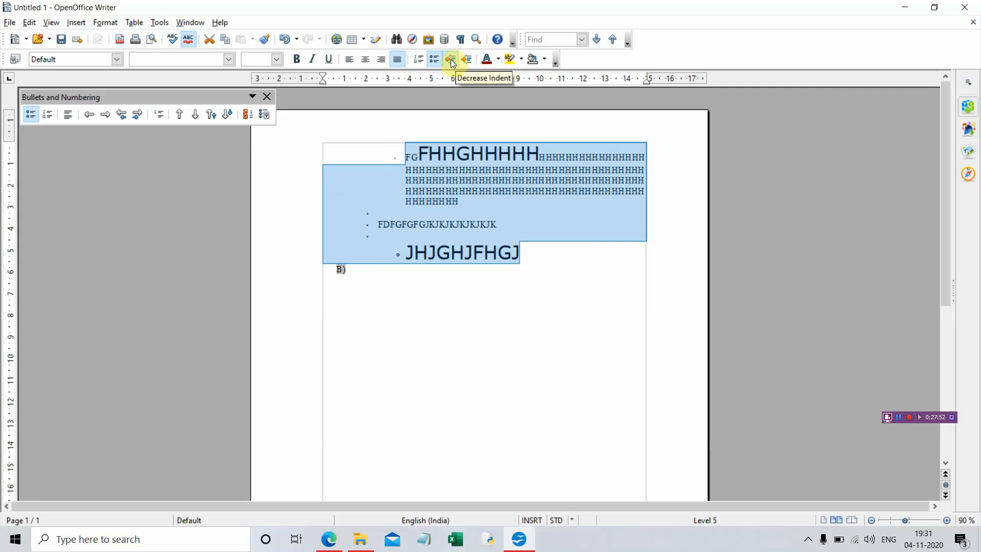
left_click(452, 61)
left_click(452, 61)
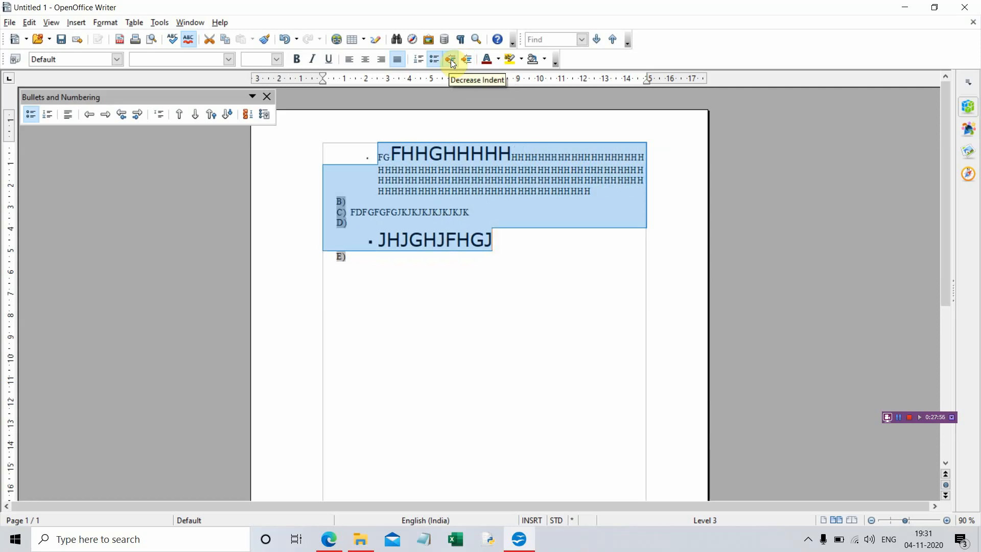
Set the font color of the selected list text to pink and clear the selection
left_click(500, 61)
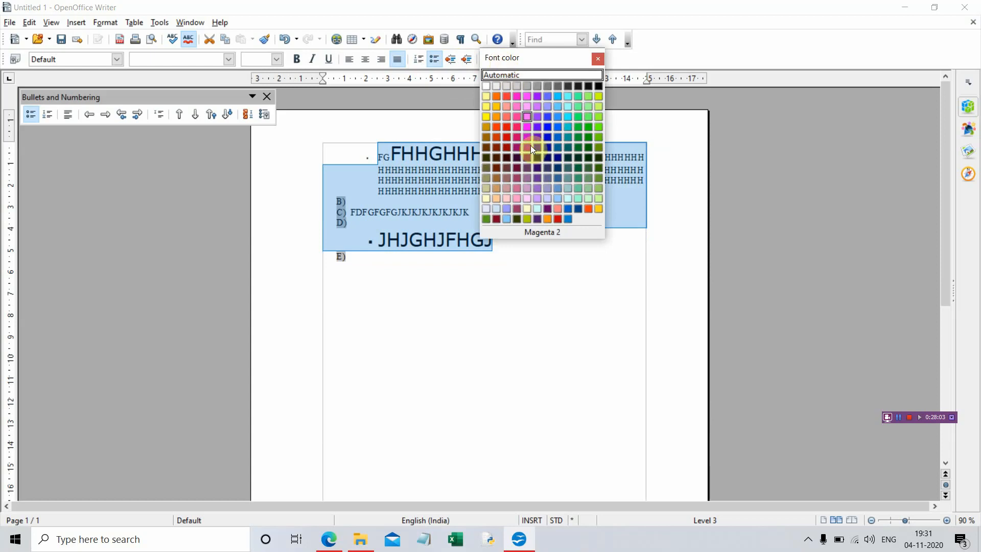
left_click(516, 129)
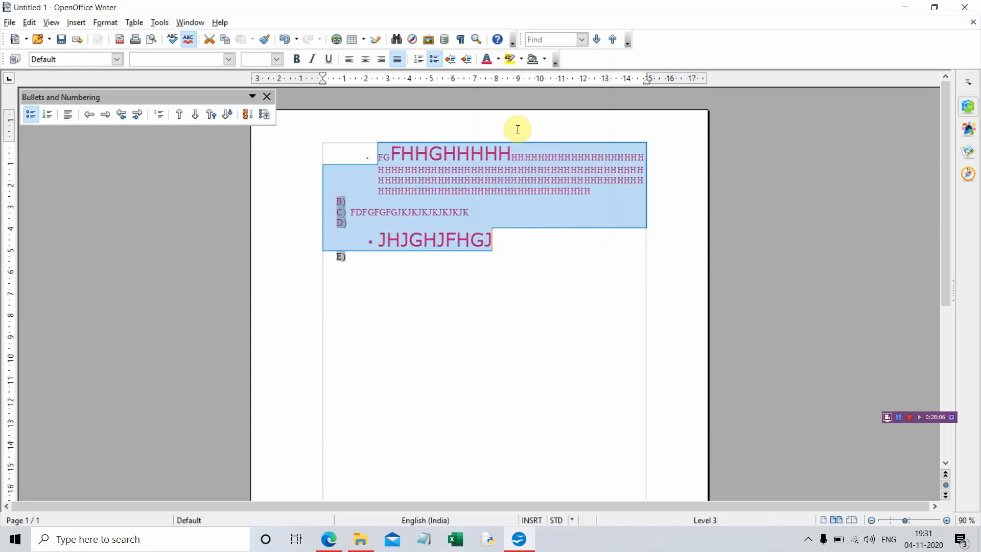
left_click(557, 281)
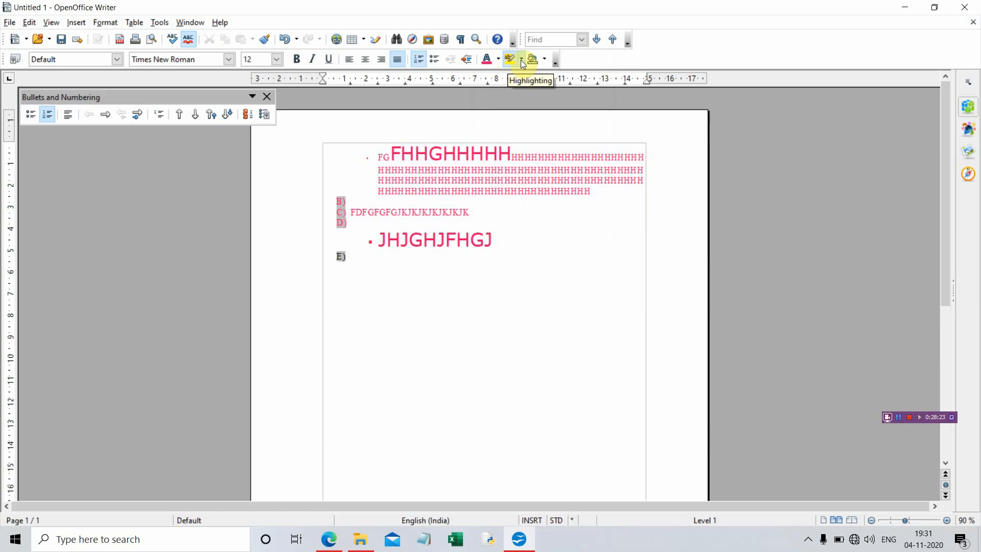
Highlight in magenta the text from "FHHGHHHHH" into the first item's second line, and "JGHJFHGJ" in the large bulleted item
left_click(521, 61)
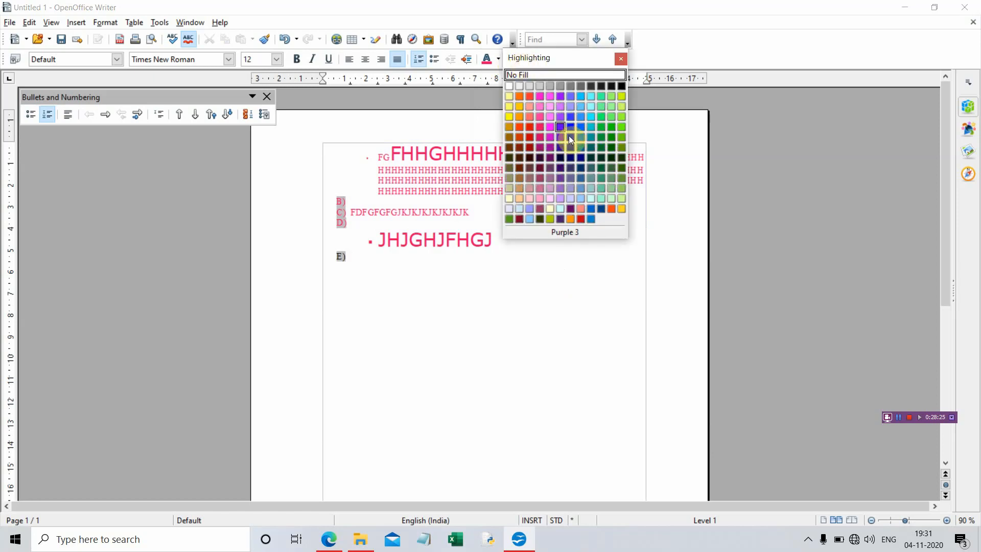
left_click(550, 116)
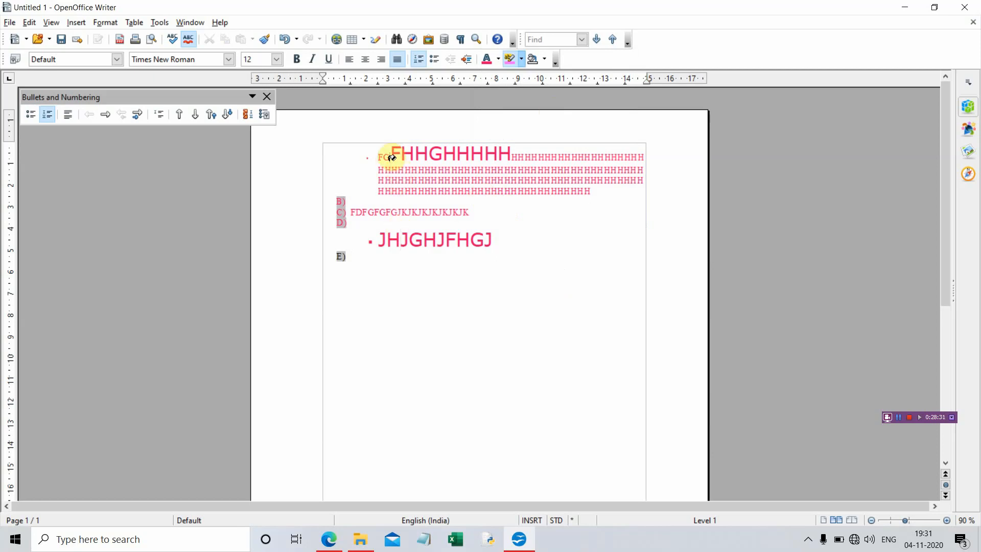
left_click_drag(391, 157, 588, 162)
left_click(487, 286)
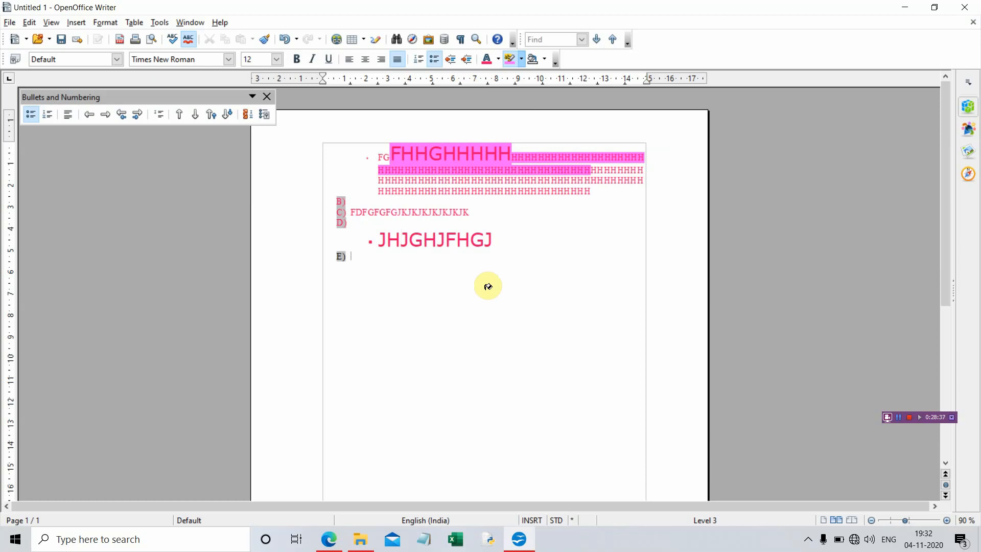
left_click_drag(401, 240, 506, 239)
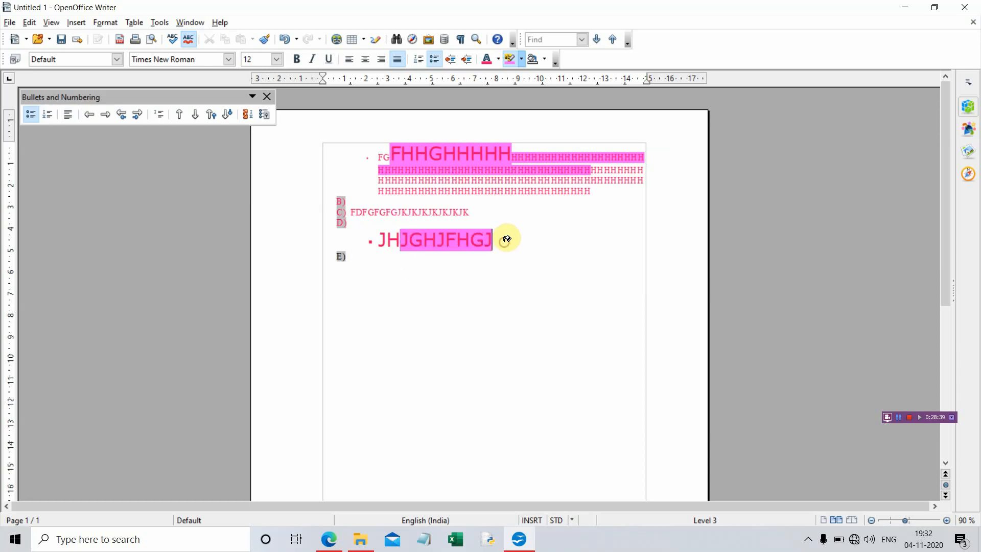
Set the highlighting to No Fill and remove the magenta highlight from "GHJFHGJ" in the large bulleted item
left_click(521, 59)
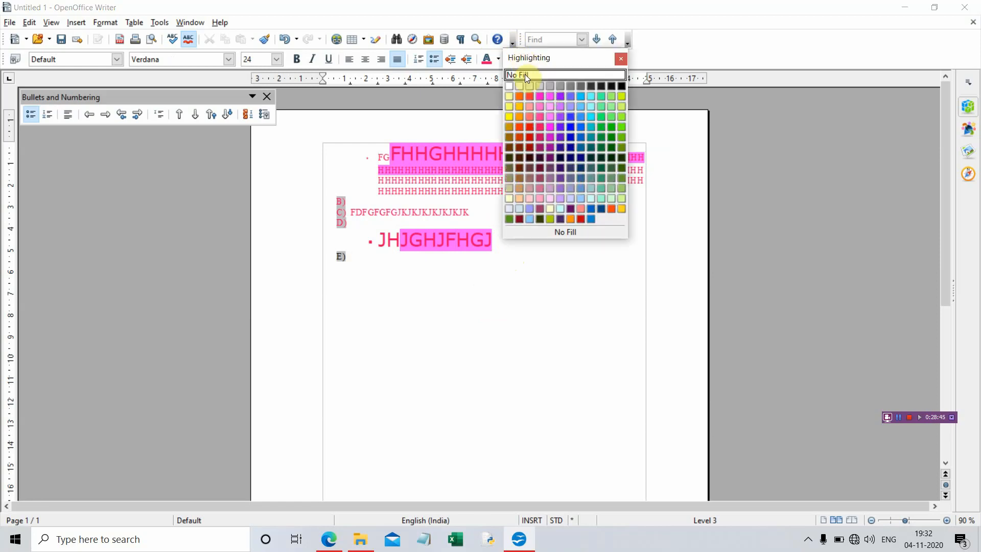
left_click(525, 75)
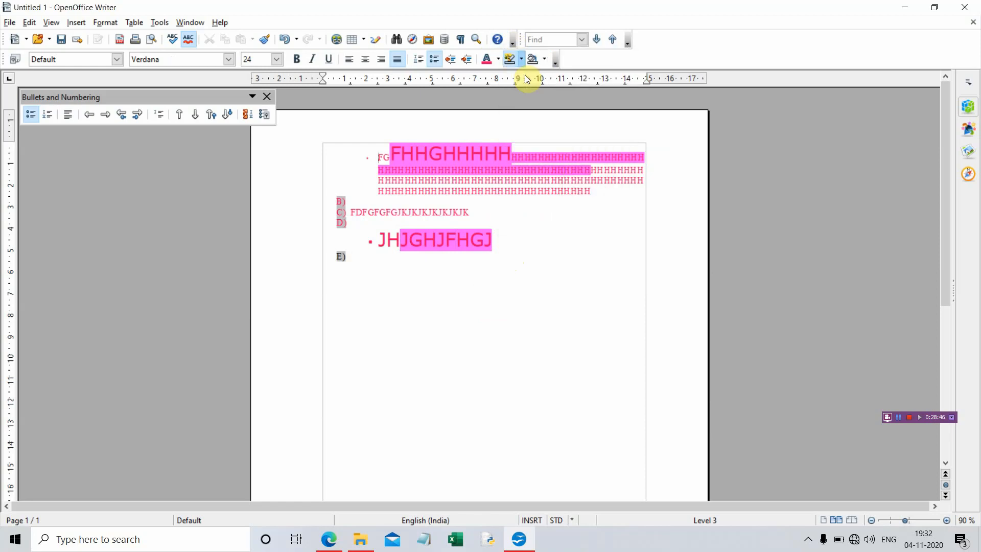
left_click(515, 290)
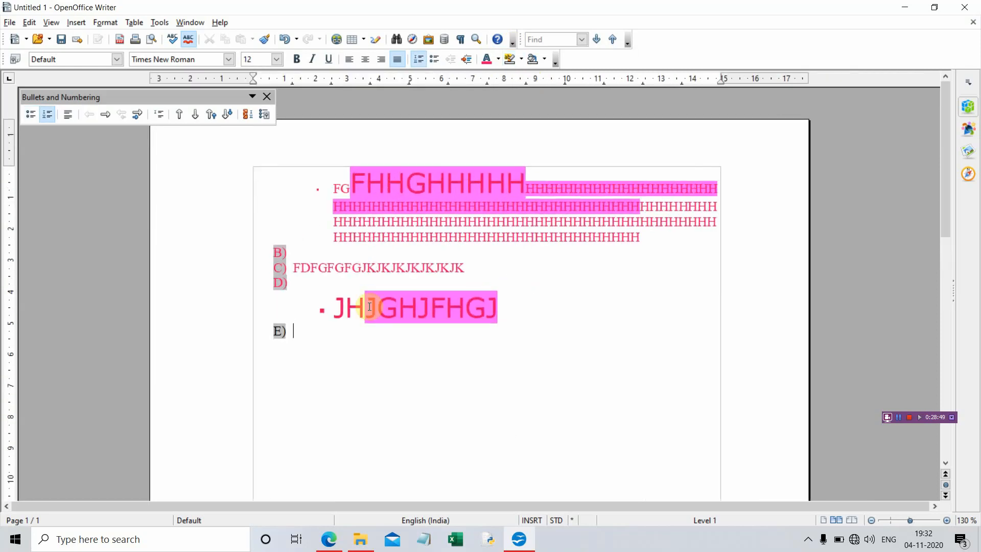
left_click_drag(387, 307, 507, 302)
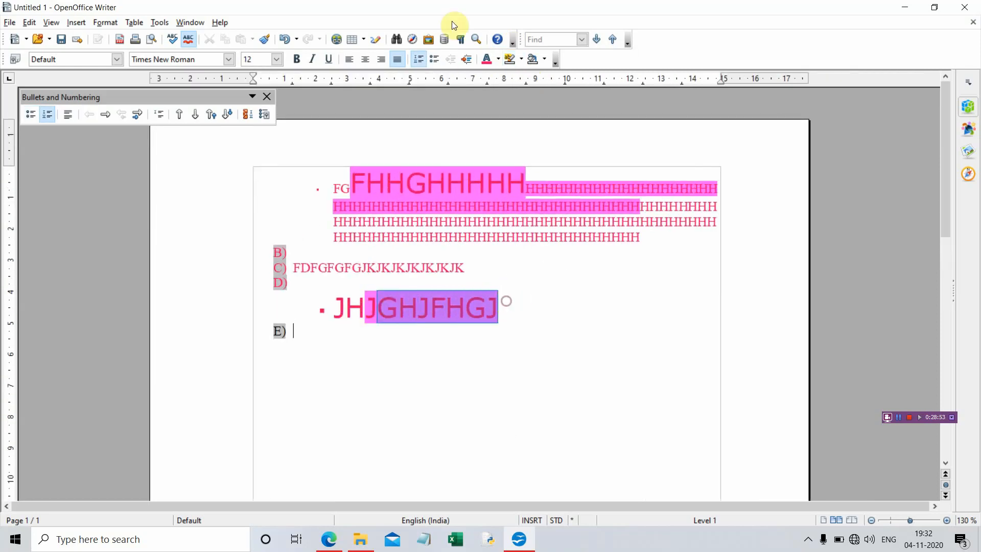
left_click(520, 58)
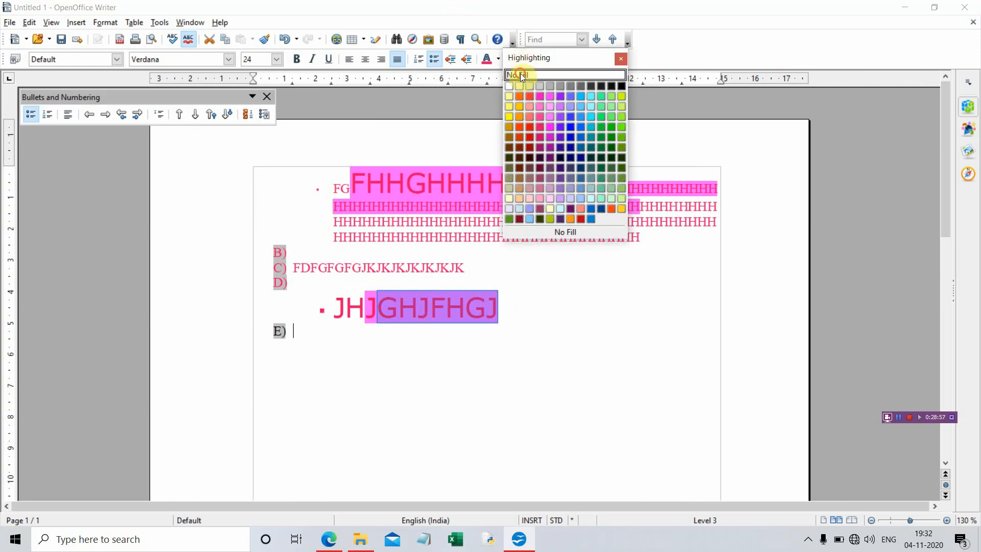
left_click(520, 73)
left_click(549, 329)
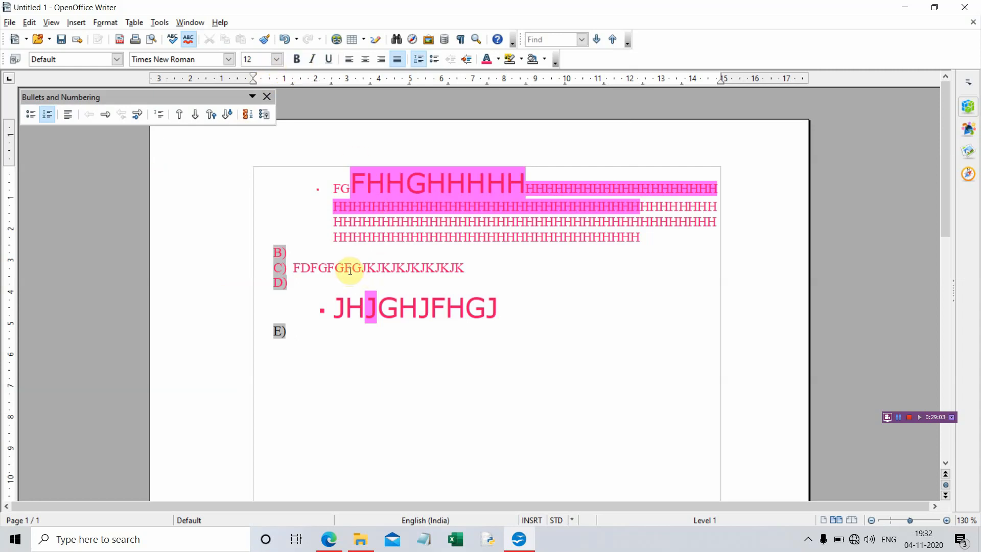
Select the text from "GJKJK" to the end of item C, make it bold, and turn the bold off again
left_click_drag(350, 267, 464, 268)
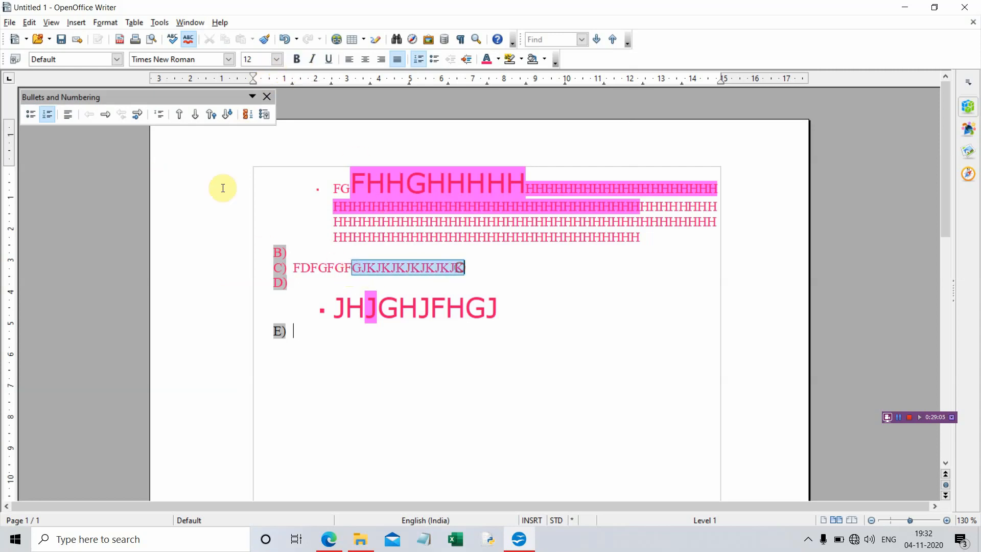
left_click(296, 57)
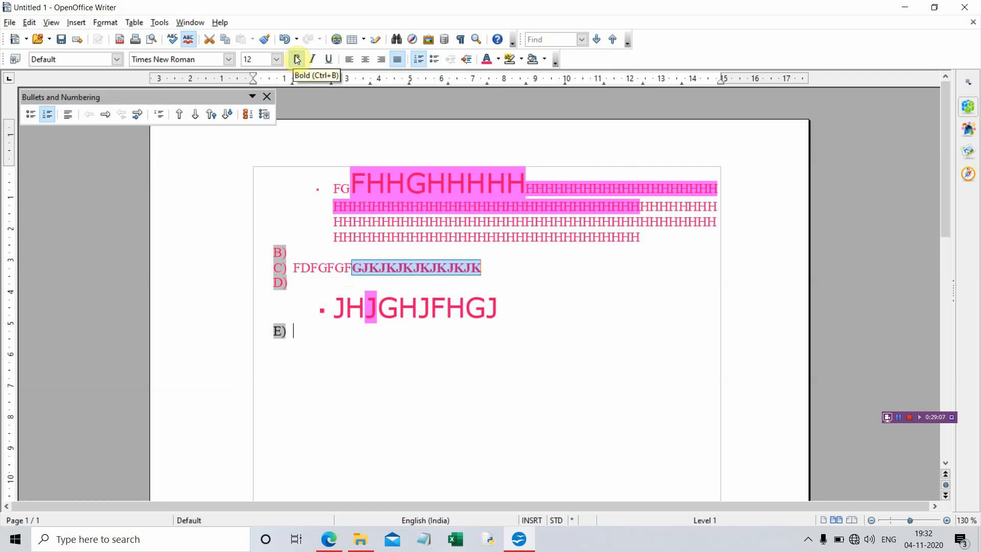
left_click(295, 58)
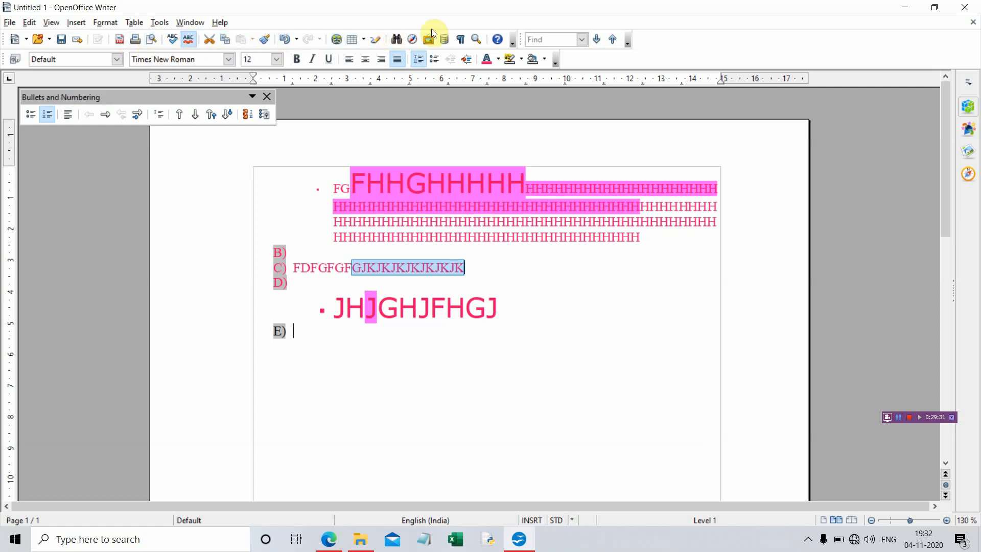
Open the Save As dialog to view the file name and type options, and close it without saving
left_click(11, 23)
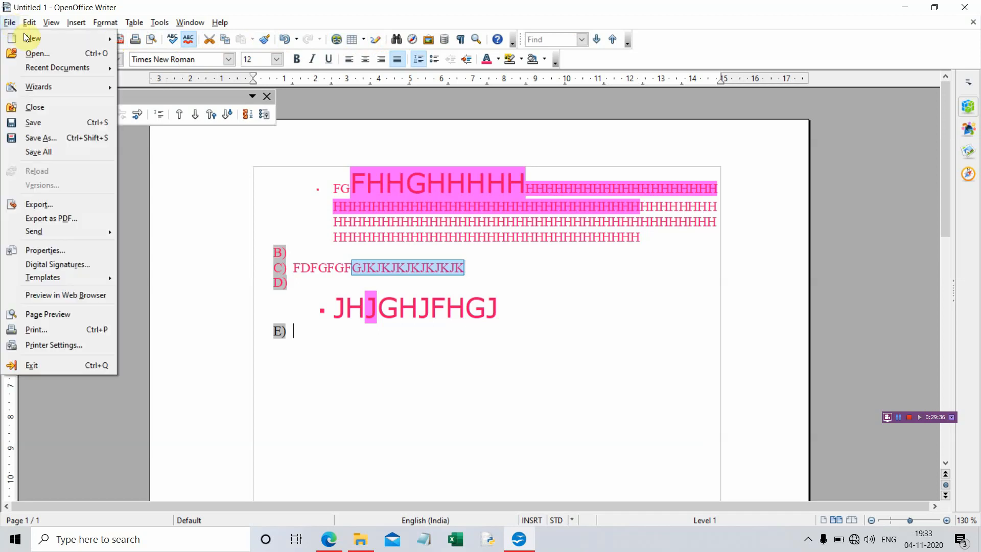
left_click(69, 135)
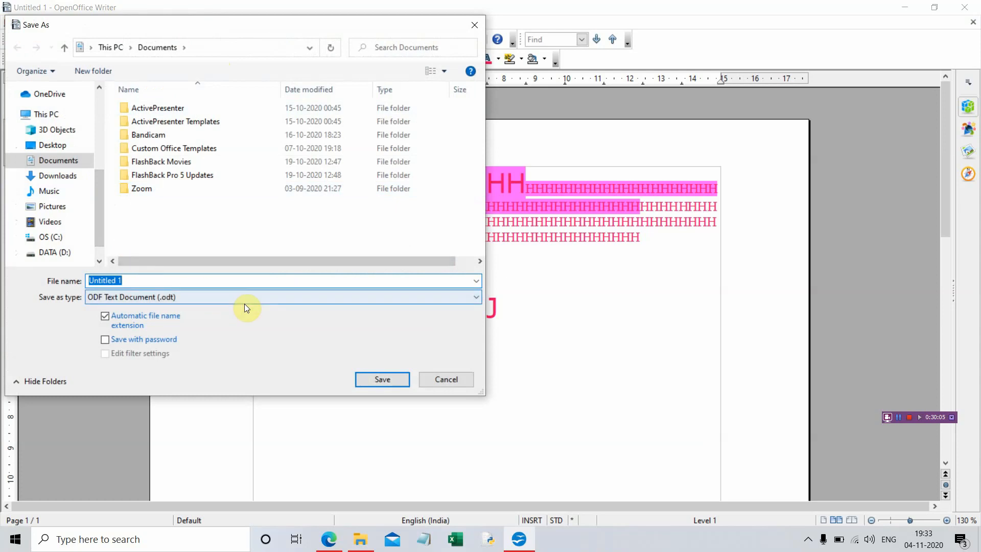
left_click(441, 378)
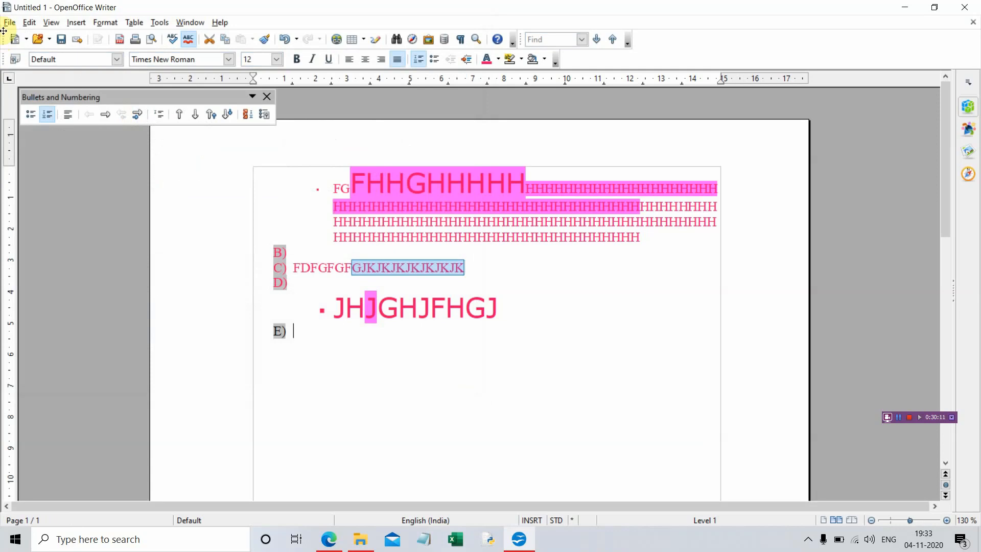
View the document in Page Preview and return to the editing view
left_click(10, 23)
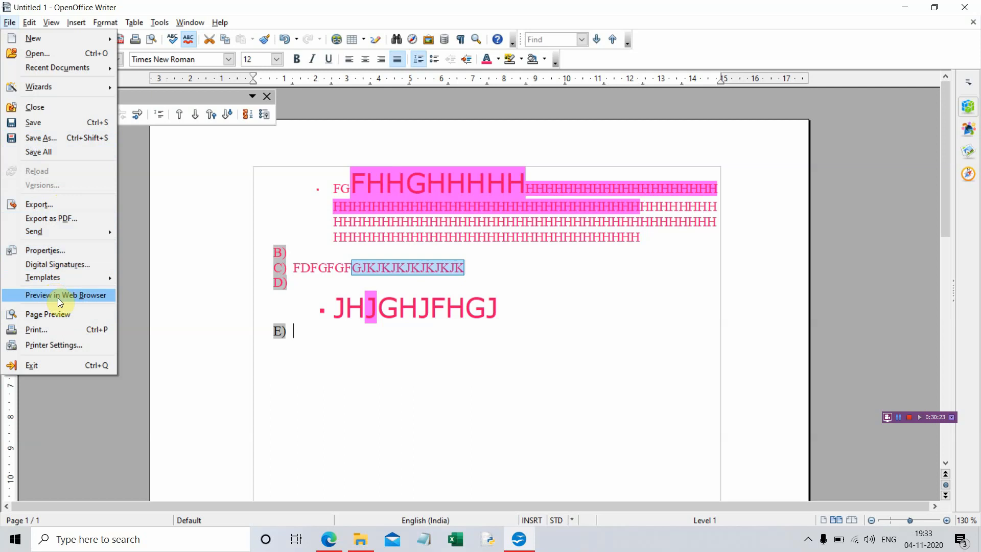
left_click(59, 314)
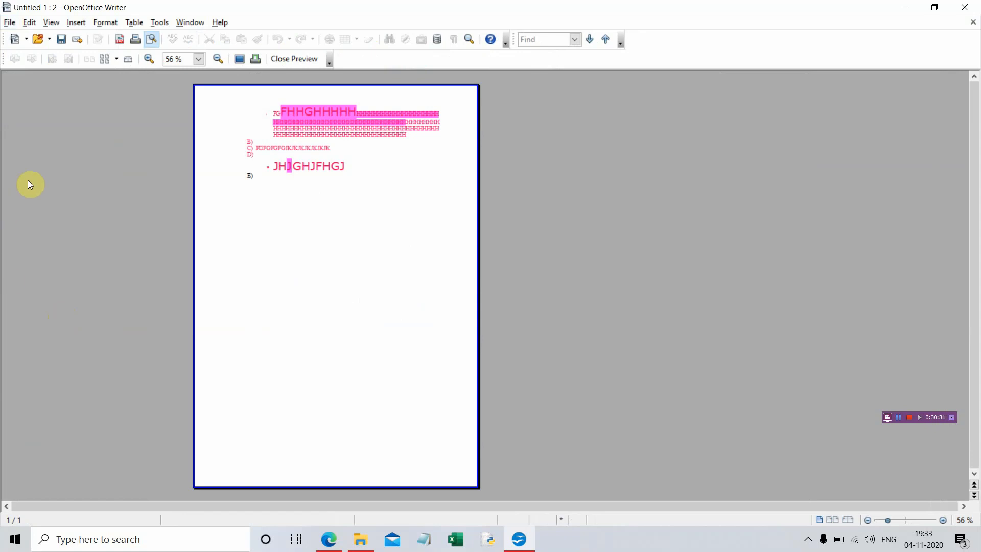
left_click(10, 22)
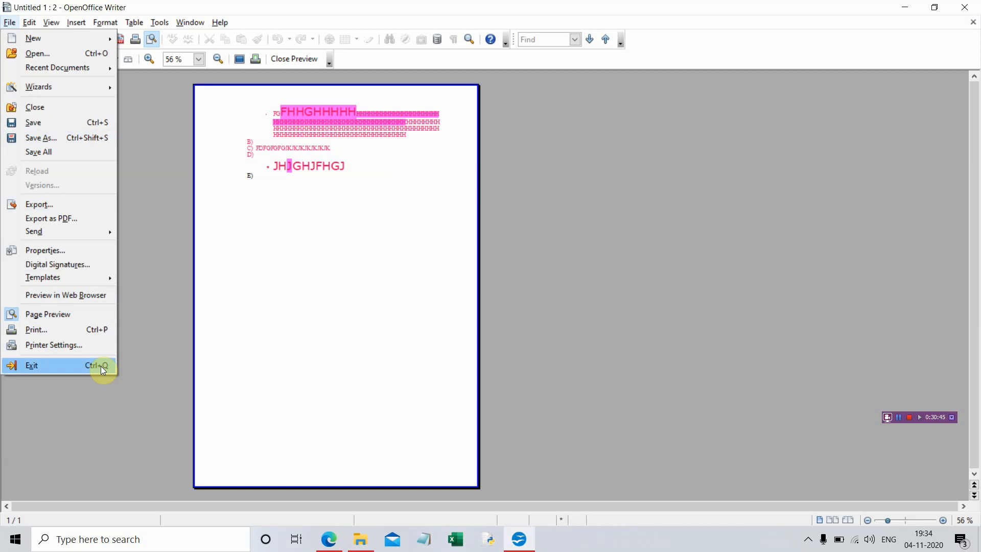
left_click(160, 281)
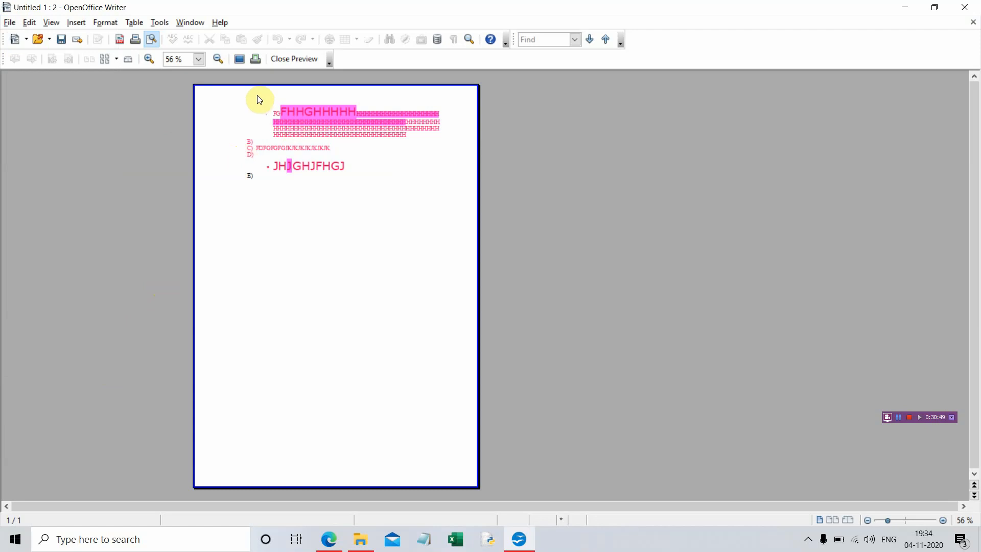
left_click(304, 59)
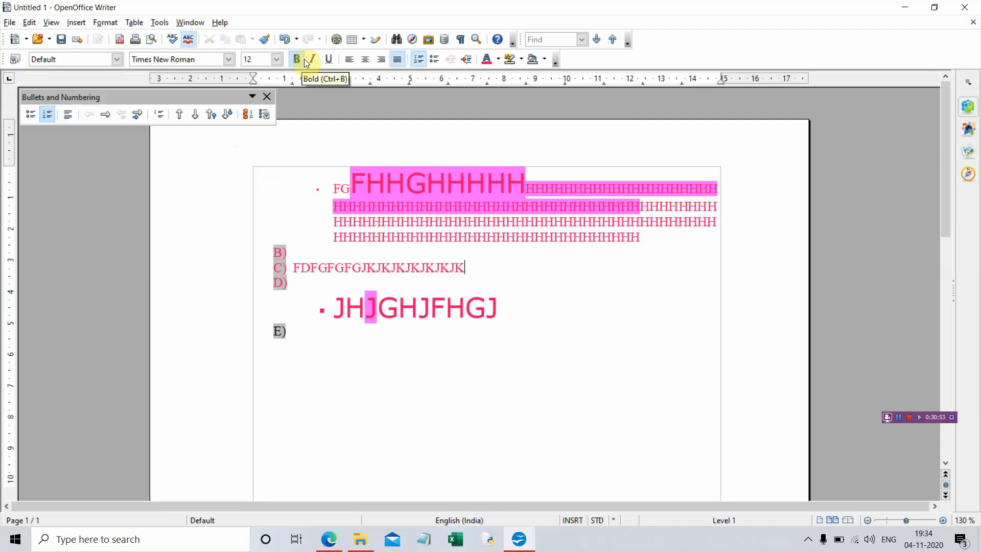
Close the Bullets and Numbering toolbar and append "HJHIJKL" in font size 32 to the end of item C
left_click(268, 96)
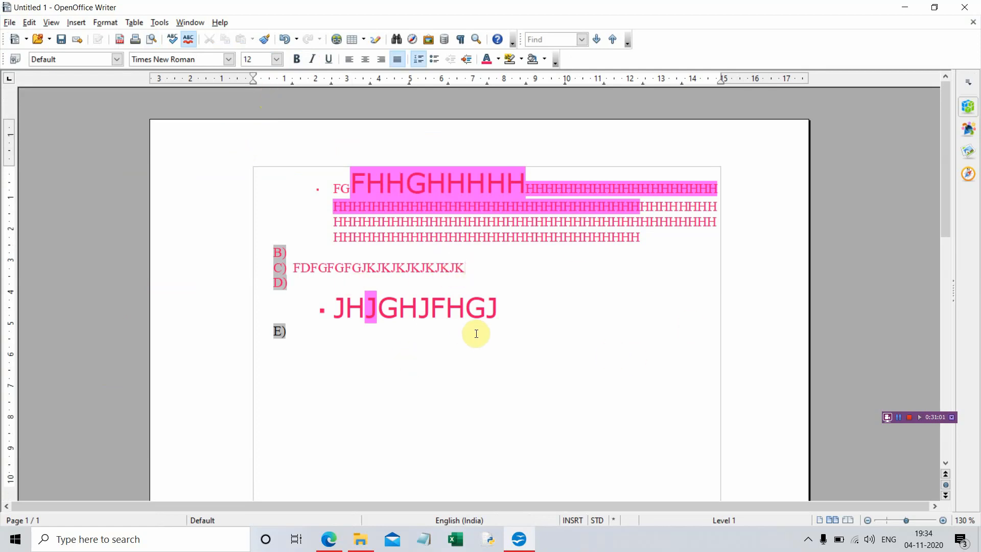
left_click(276, 59)
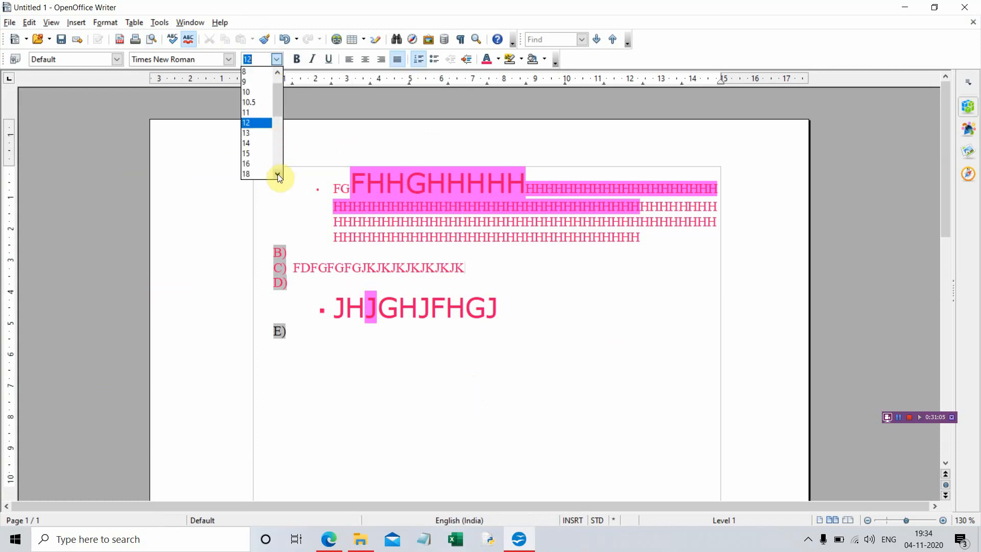
scroll(278, 177, "down", 2)
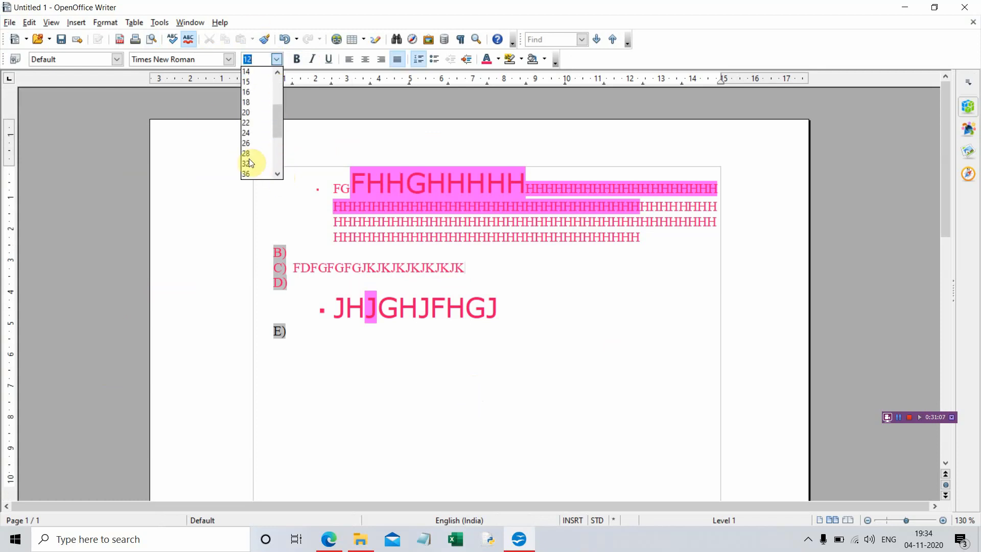
left_click(250, 163)
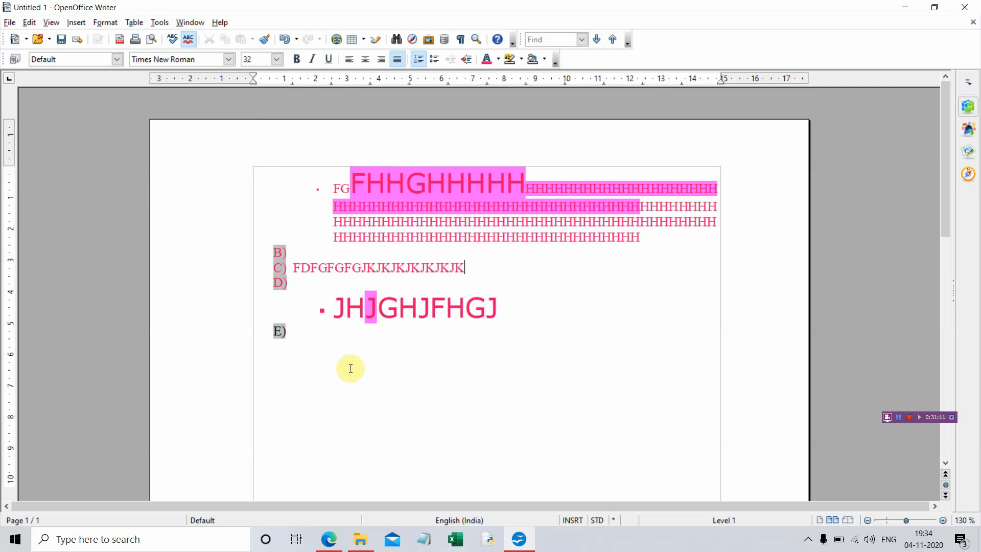
type("HJH")
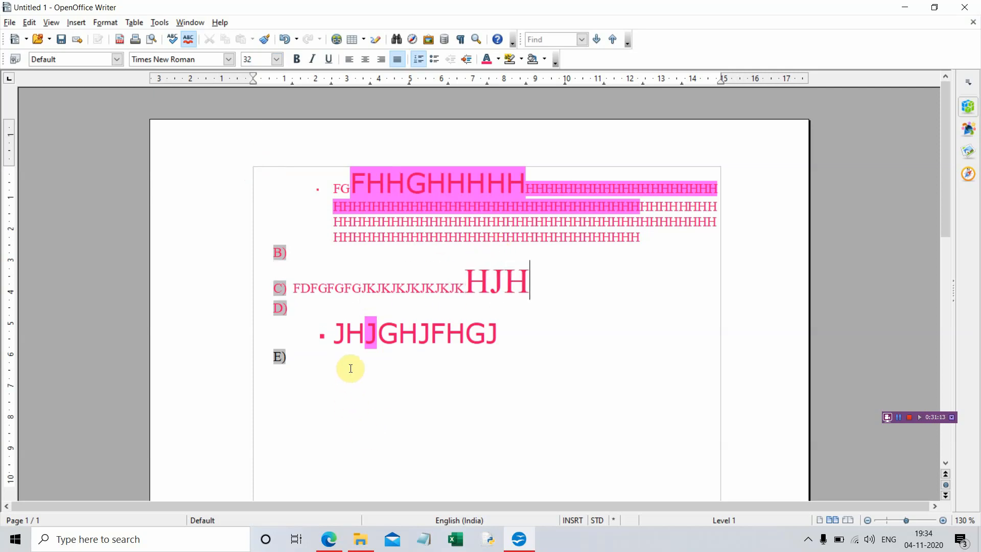
type("IJKL")
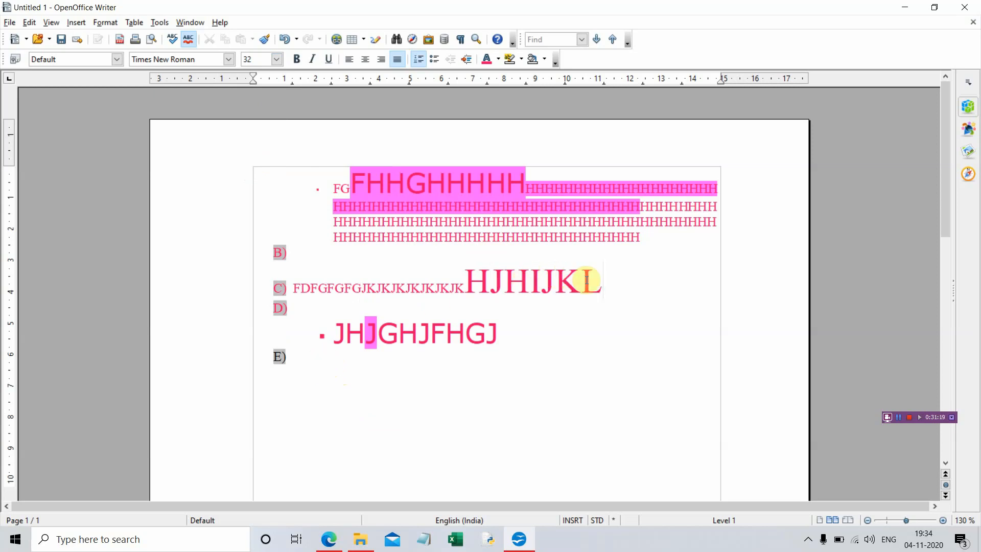
Insert "O" before the final "L" and "U" before the last "K" in the large text of item C
left_click(581, 280)
type("O")
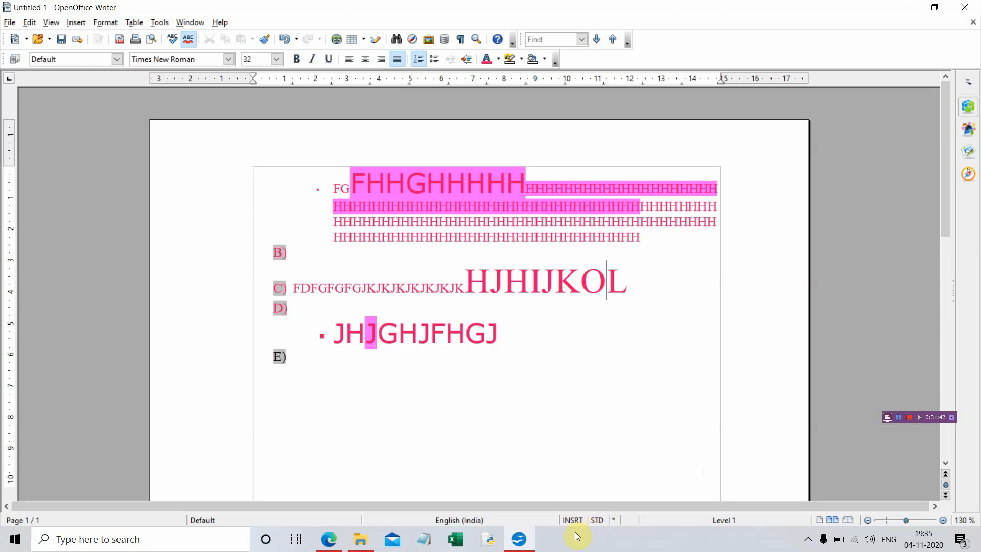
left_click(556, 276)
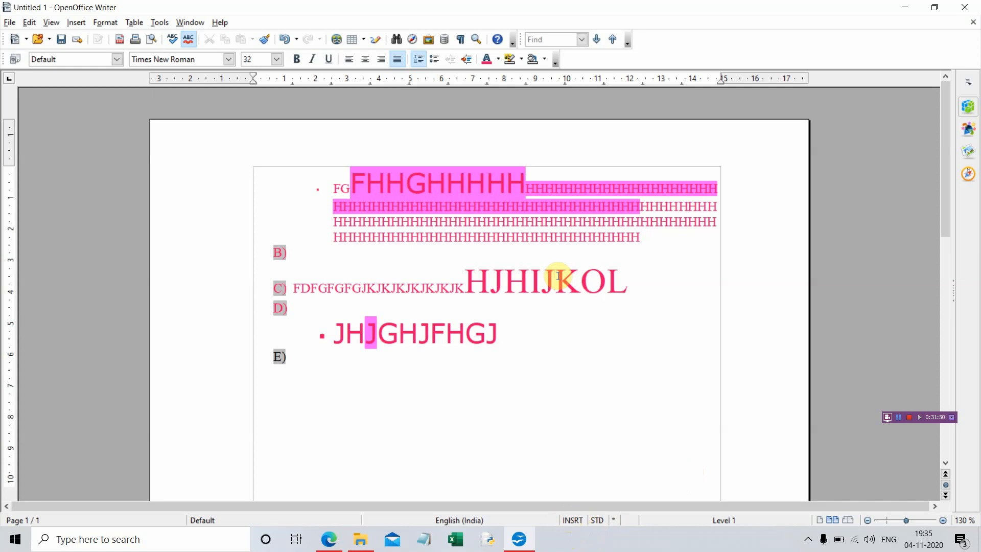
type("U")
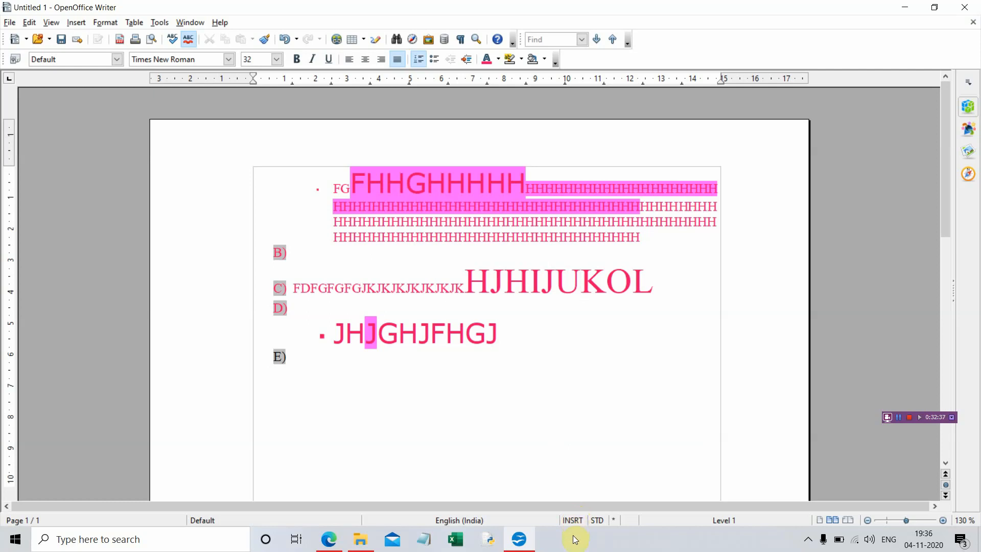
Insert "A" before "KOL" in insert mode, and replace "KO" with "UP" in overwrite mode
key("Insert")
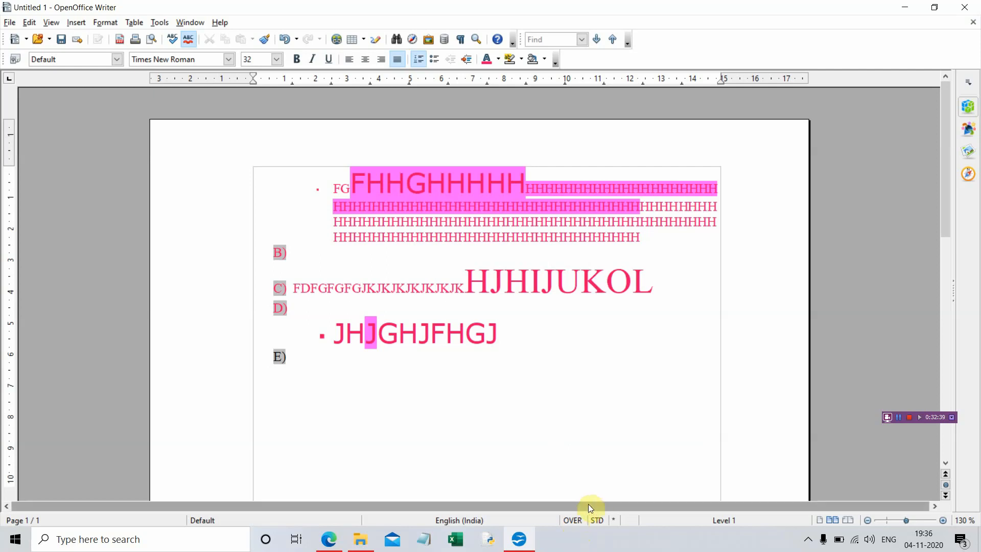
left_click(573, 520)
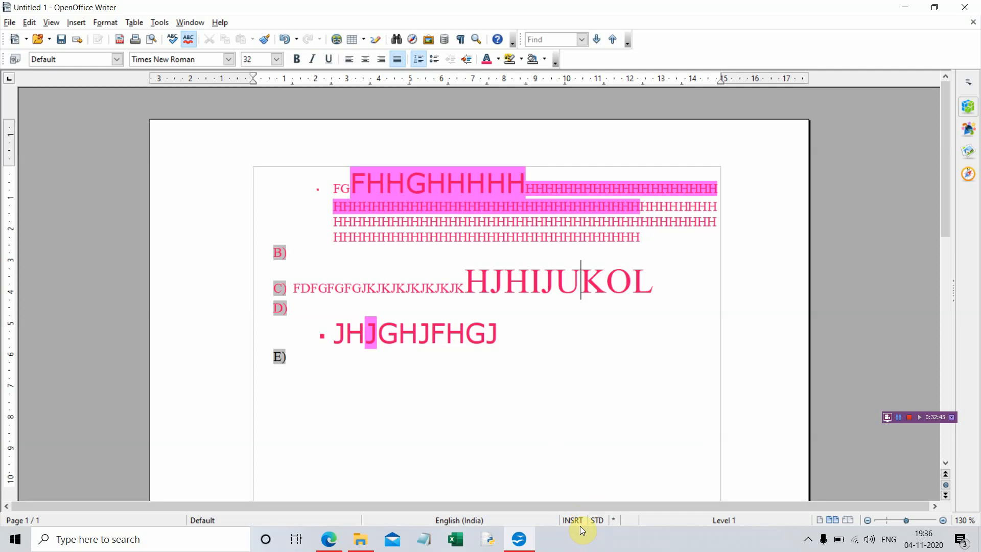
type("A")
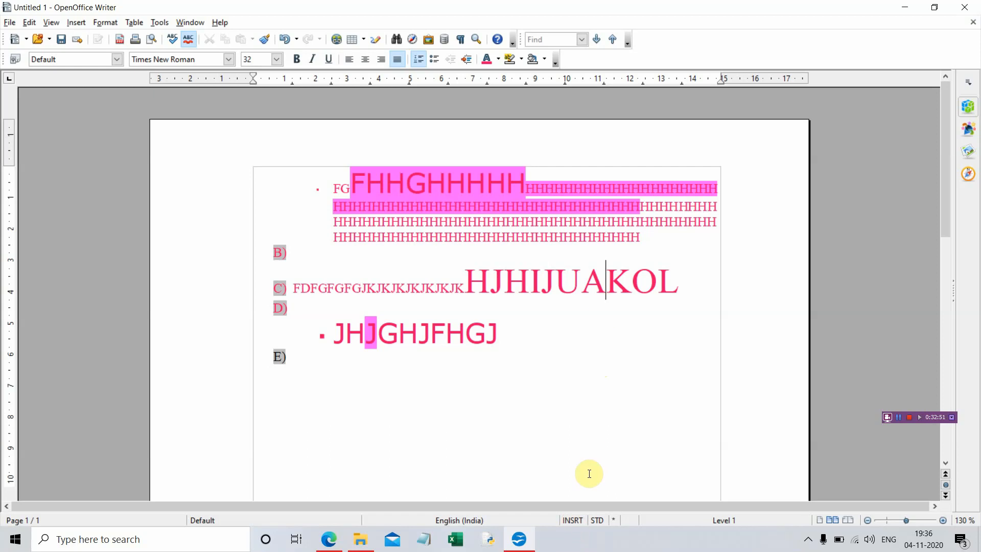
key("Insert")
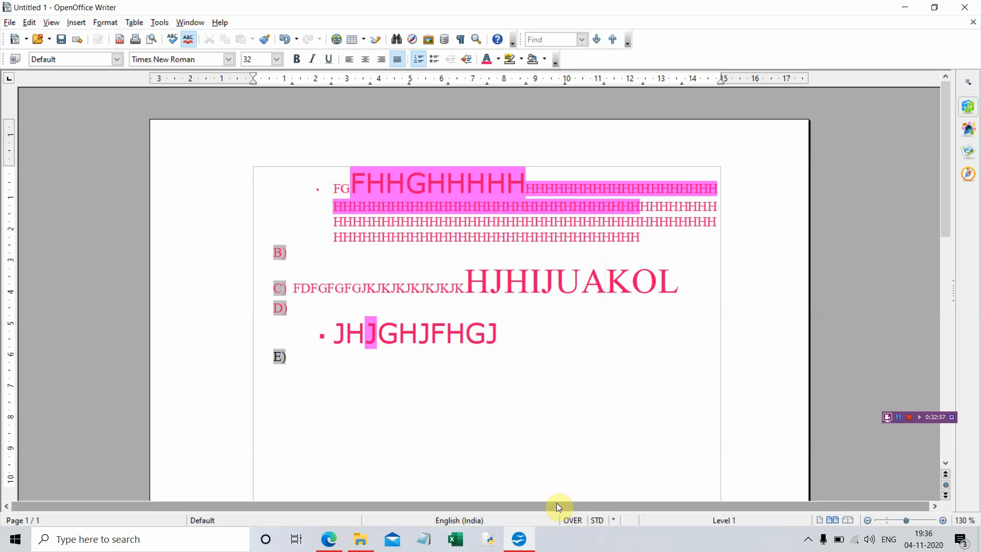
type("UP")
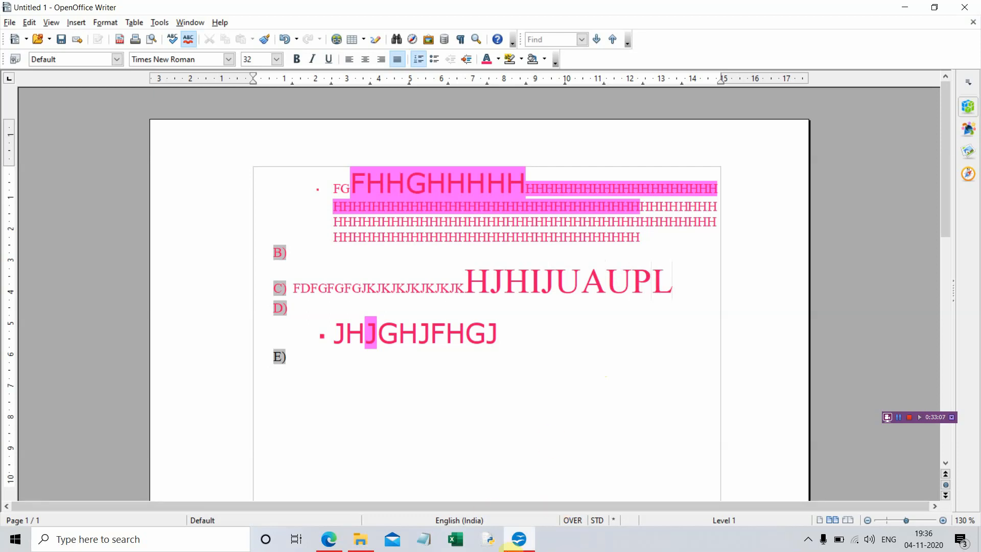
Add a bullet reading "INSERT MODE" below the "JHJGHJFHGJ" bullet
left_click(524, 341)
key("Return")
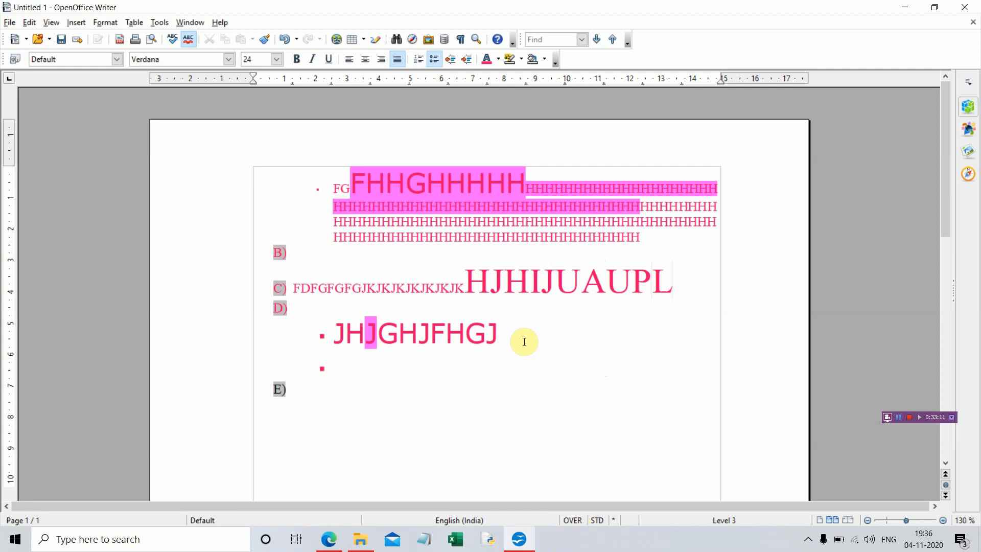
type("INSERT ")
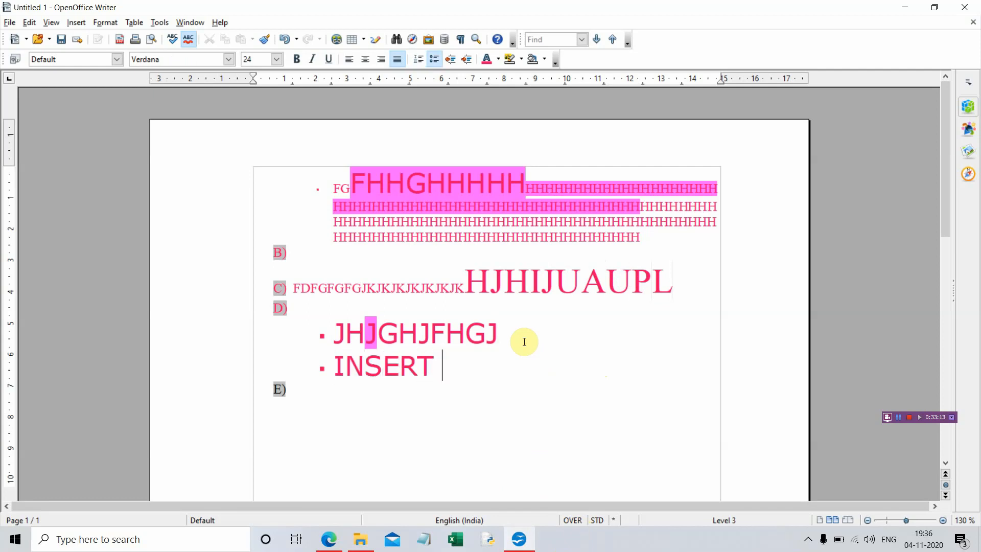
type("M;OFR")
key("BackSpace")
key("BackSpace")
key("BackSpace")
key("BackSpace")
type("ODE")
Add two more bullets below it reading "TYPE OVER MODE" and "INSERT"
key("Return")
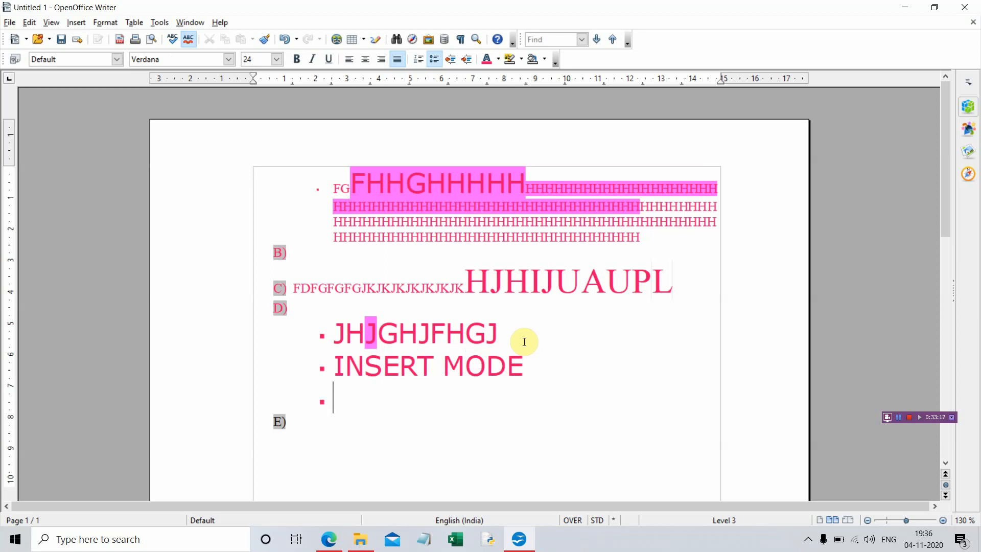
type("TYPE OV")
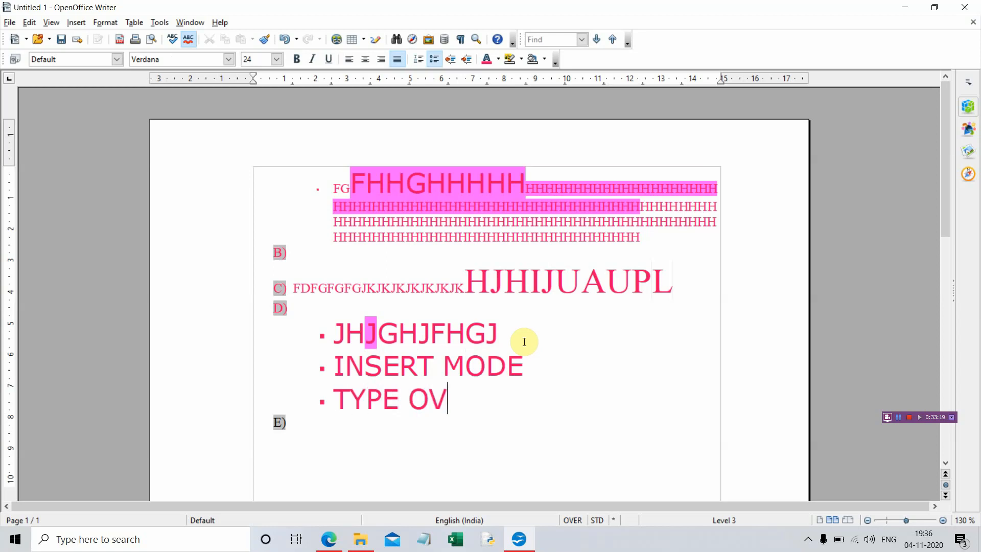
type("ER MODE")
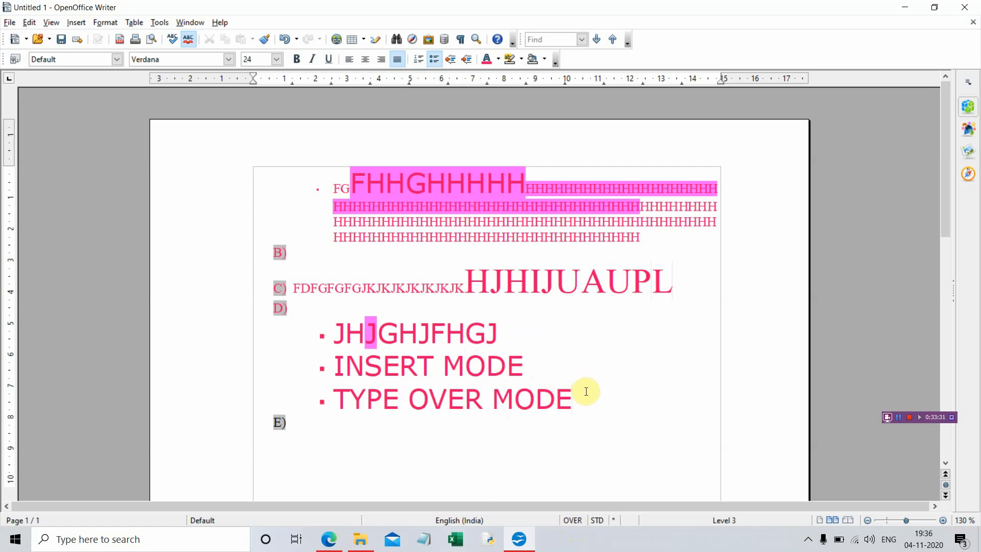
key("Return")
type("INSERT")
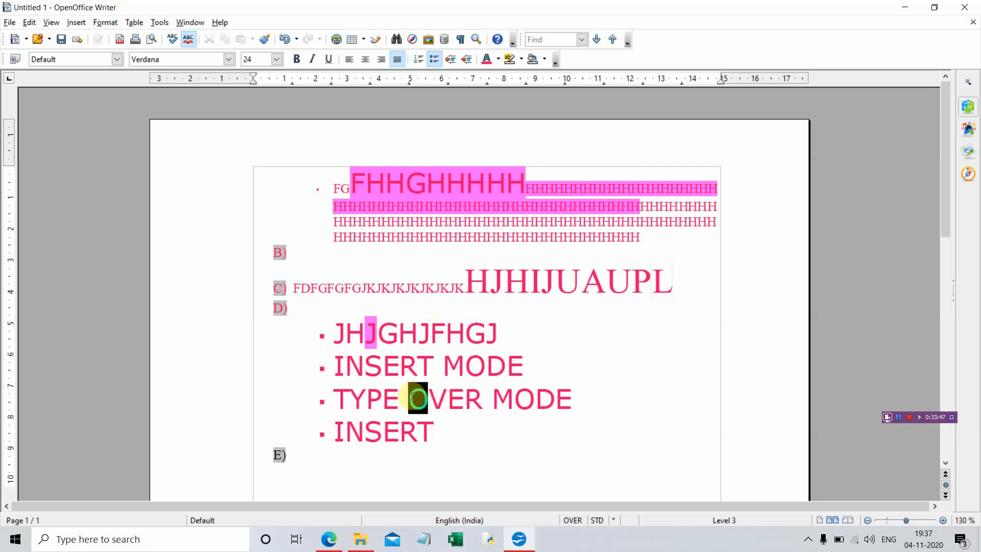
Delete the "O", the space and the "E" before "VER" in the "TYPE OVER MODE" bullet, and switch to insert mode
left_click(411, 396)
key("Delete")
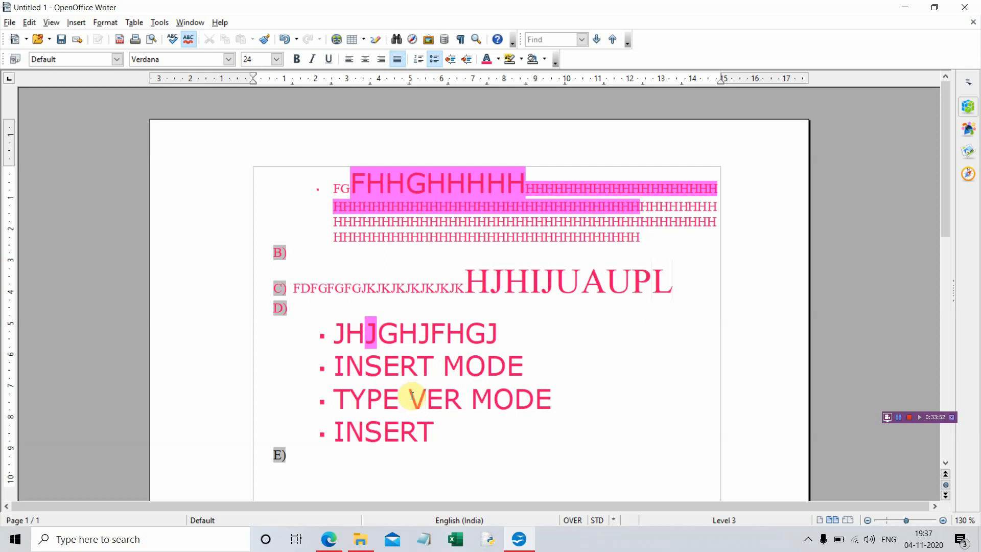
key("BackSpace")
key("BackSpace")
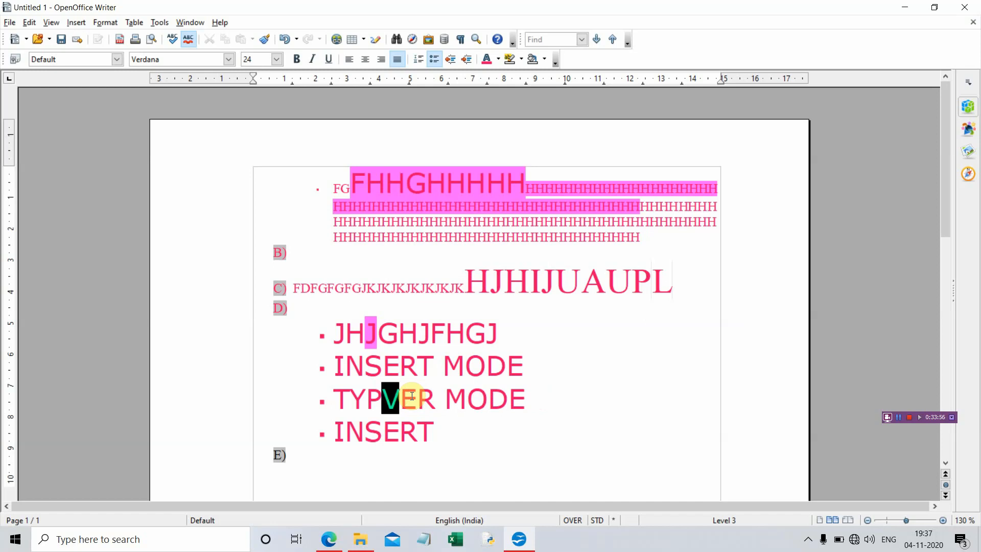
key("Insert")
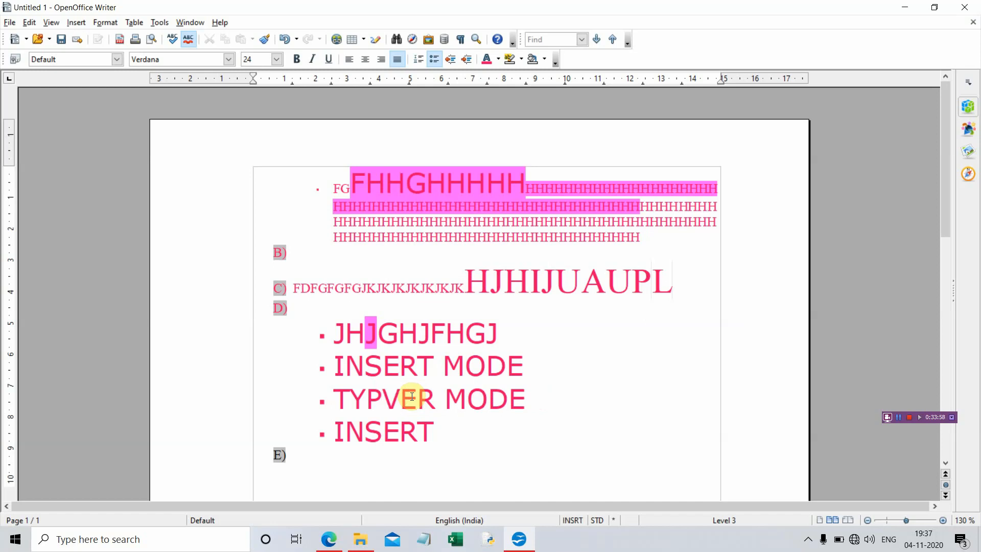
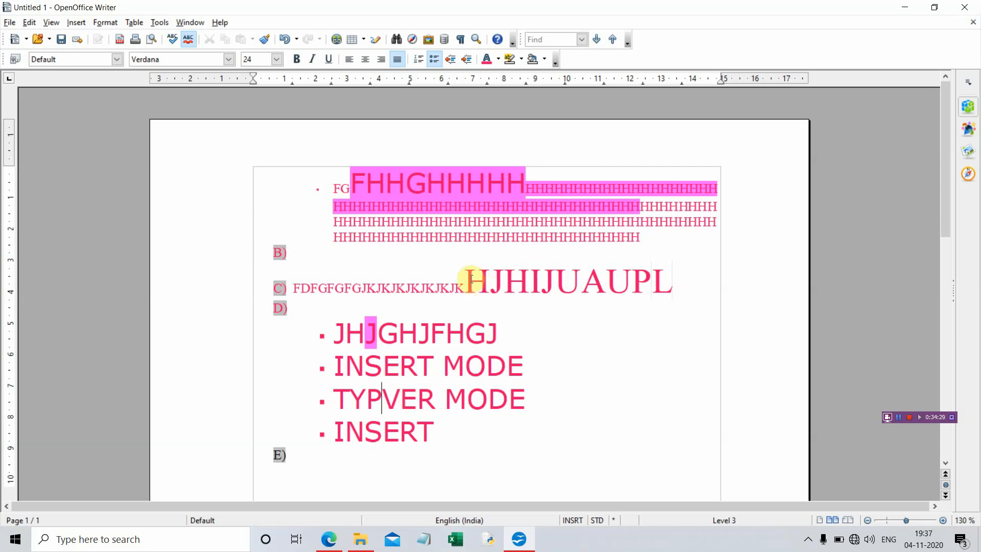
Copy the large text "HJHIJUAUPL" from item C and paste it on a new line below the "INSERT" bullet
left_click_drag(465, 280, 676, 285)
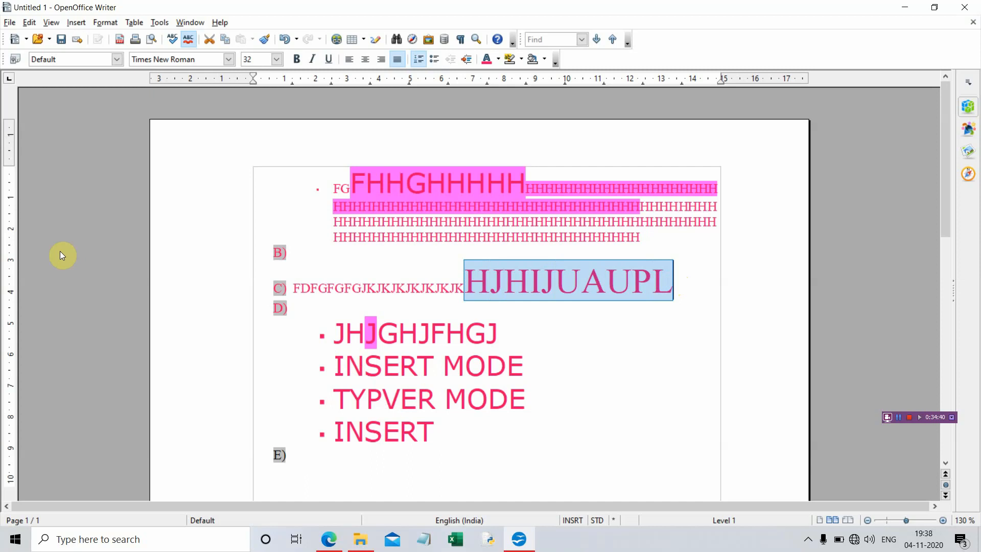
left_click(29, 21)
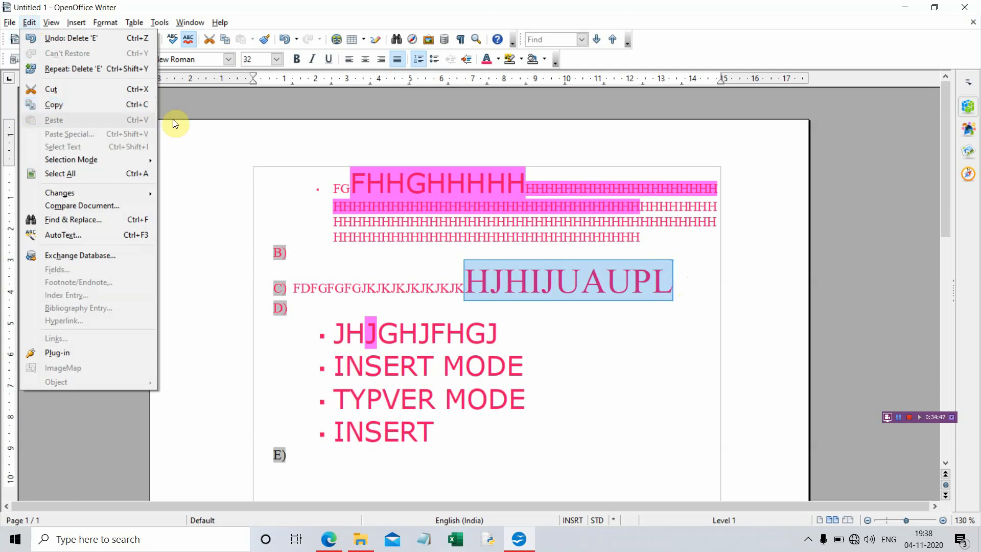
left_click(203, 139)
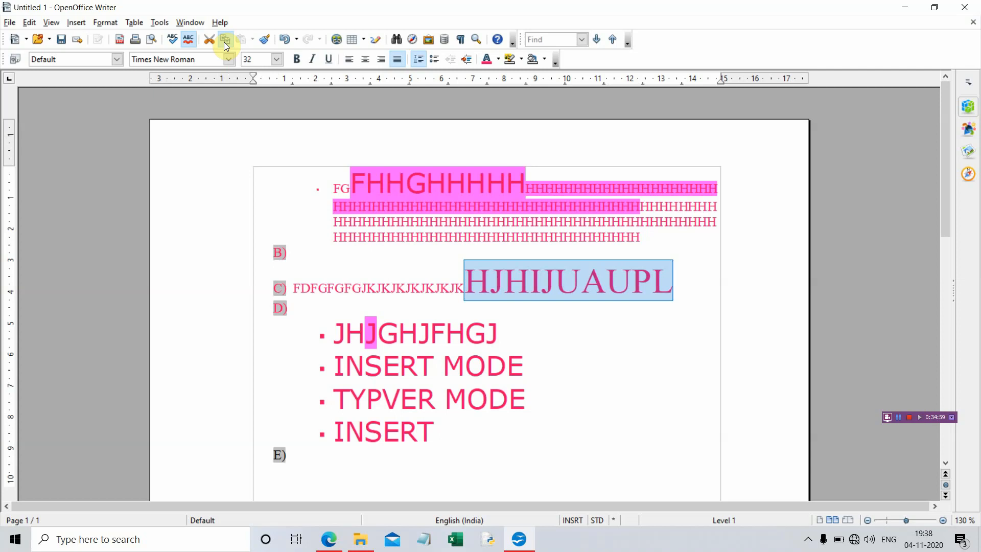
left_click(30, 22)
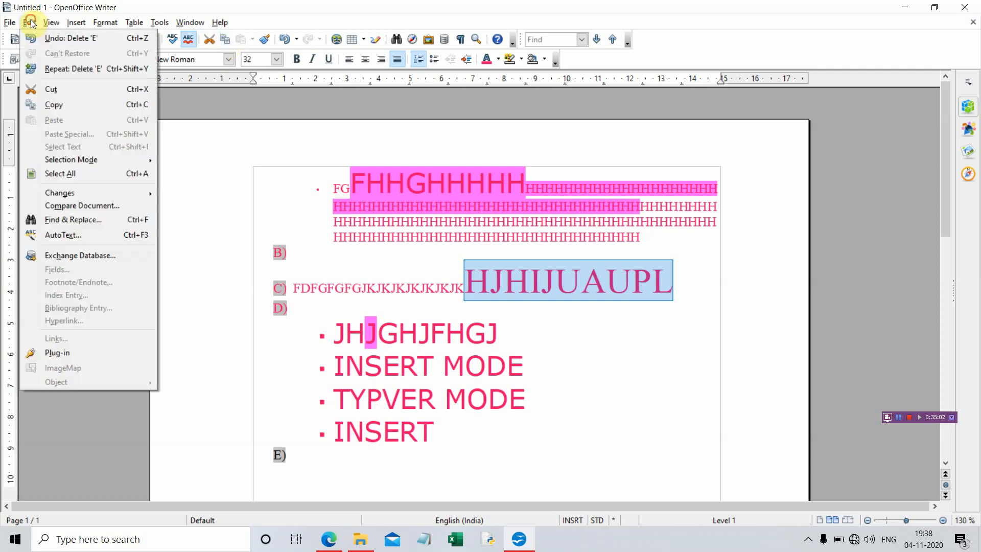
left_click(76, 105)
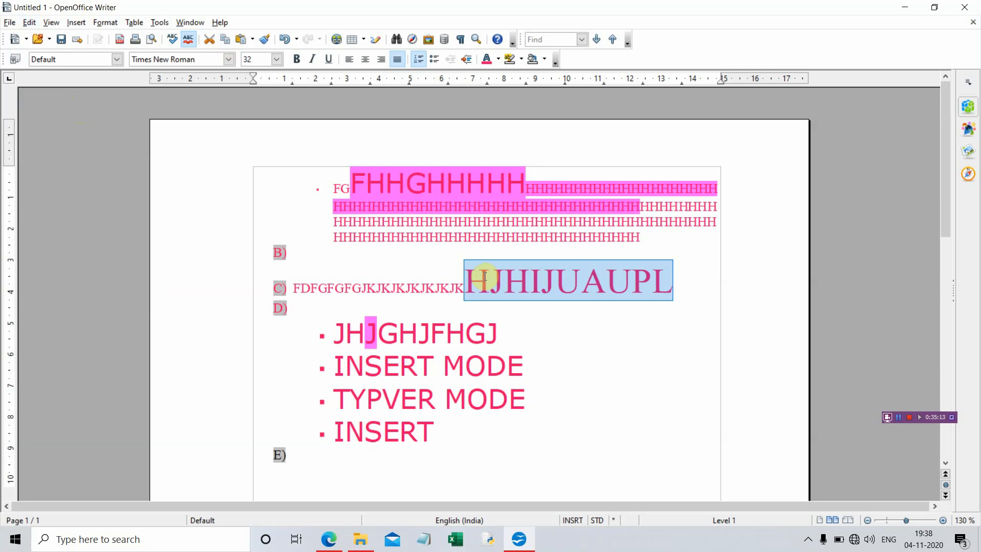
left_click(437, 434)
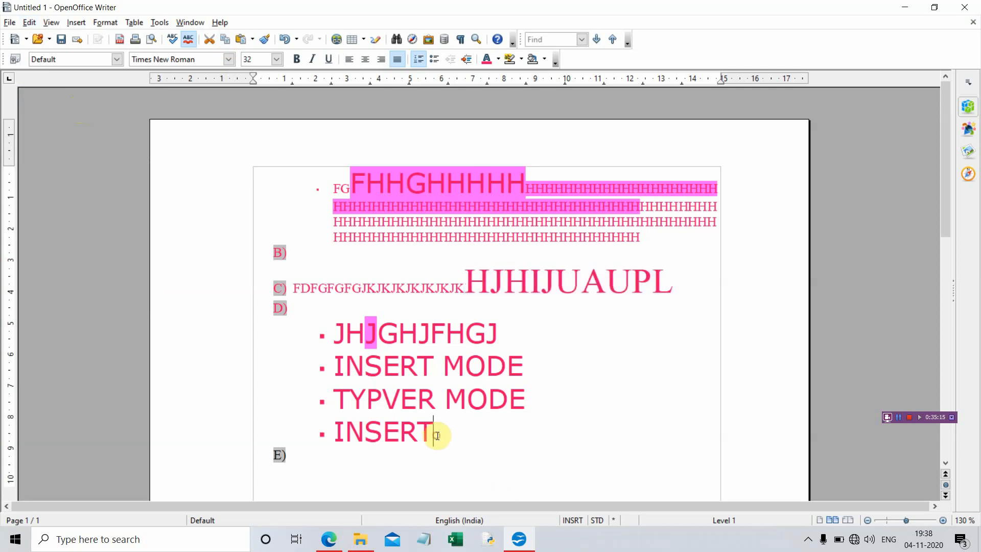
key("Return")
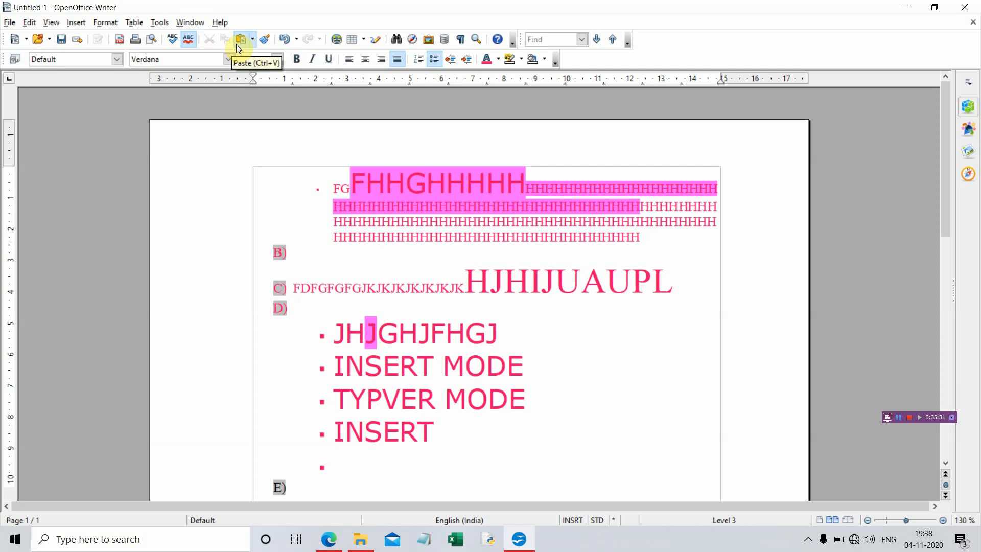
left_click(29, 23)
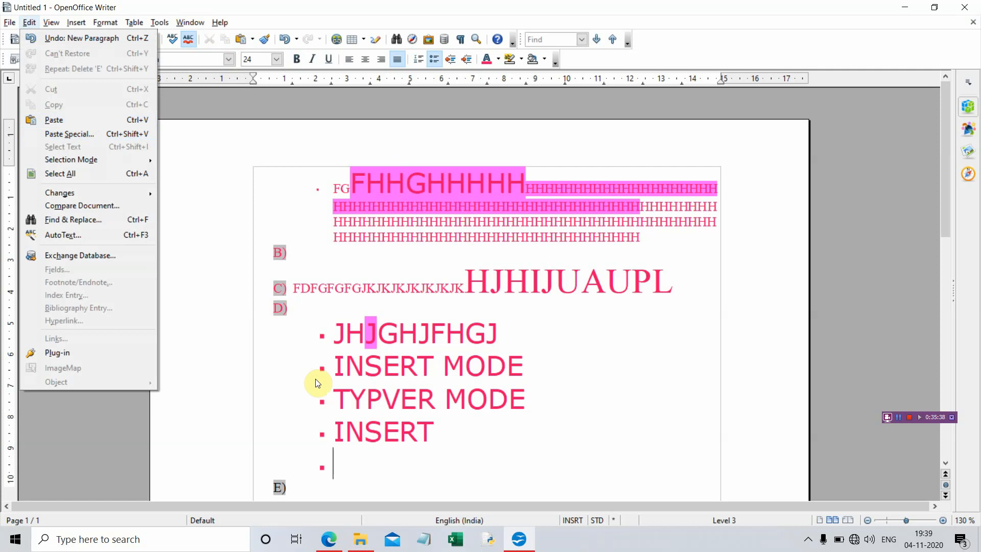
left_click(354, 462)
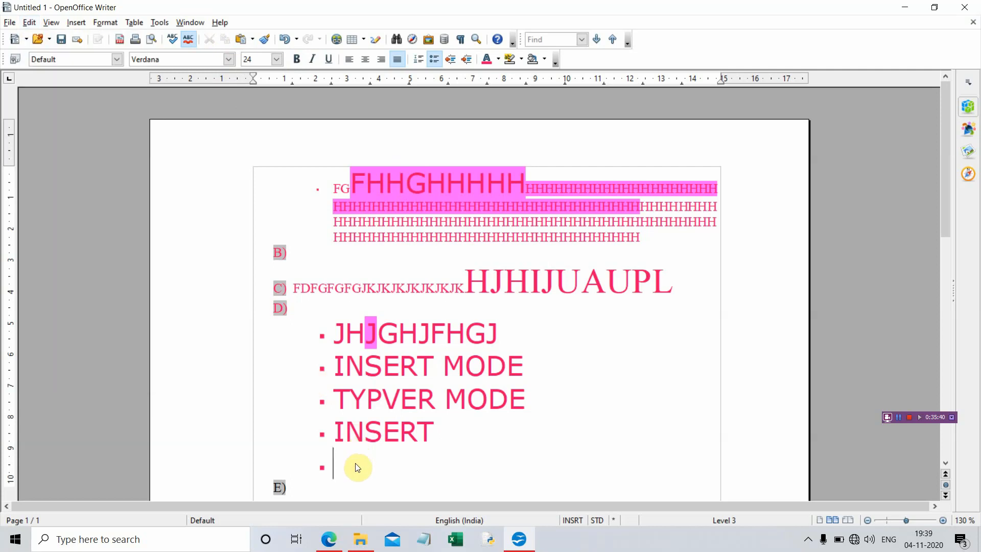
key("ctrl+v")
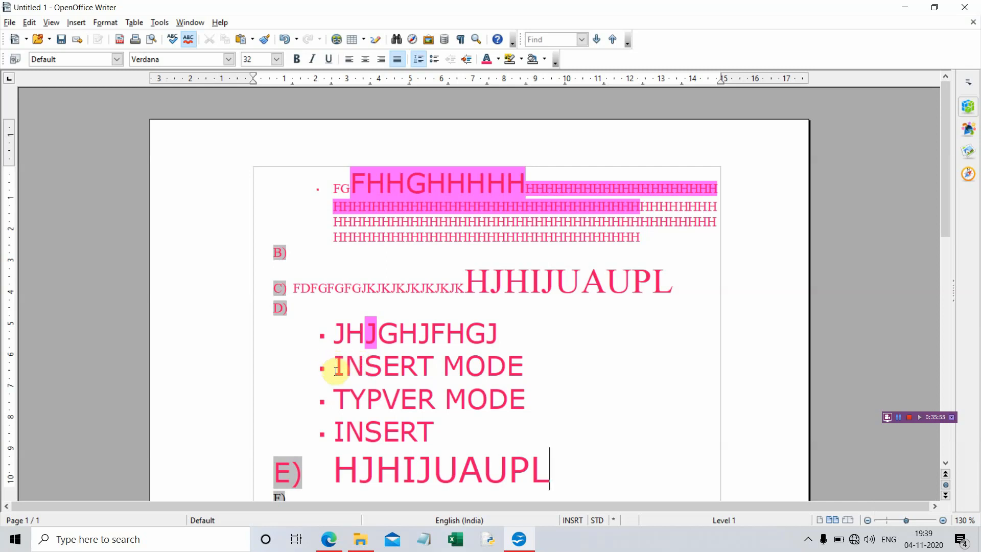
Cut "INSERT MODE" from its bullet and paste it after a space at the end of the "JHJGHJFHGJ" bullet
left_click_drag(335, 372, 553, 377)
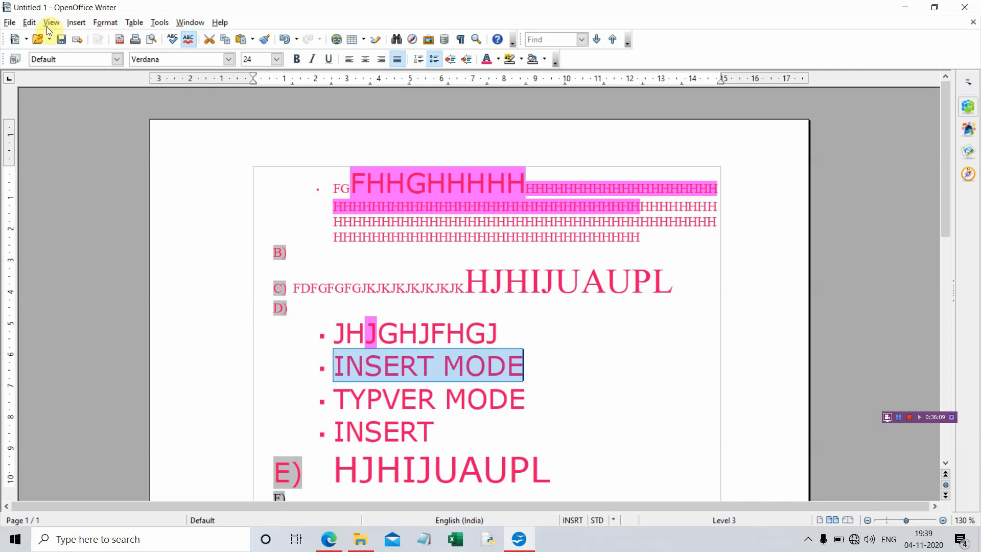
left_click(30, 23)
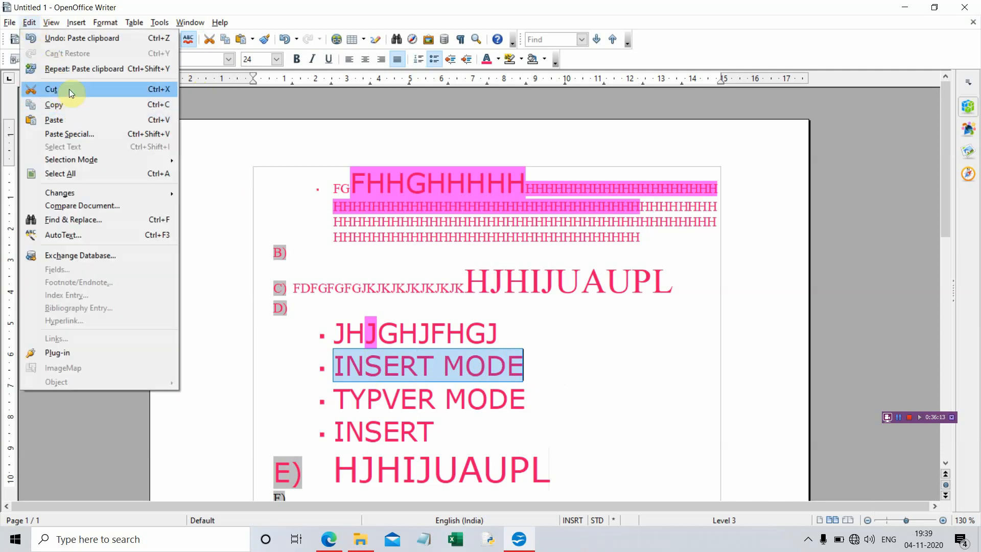
left_click(213, 96)
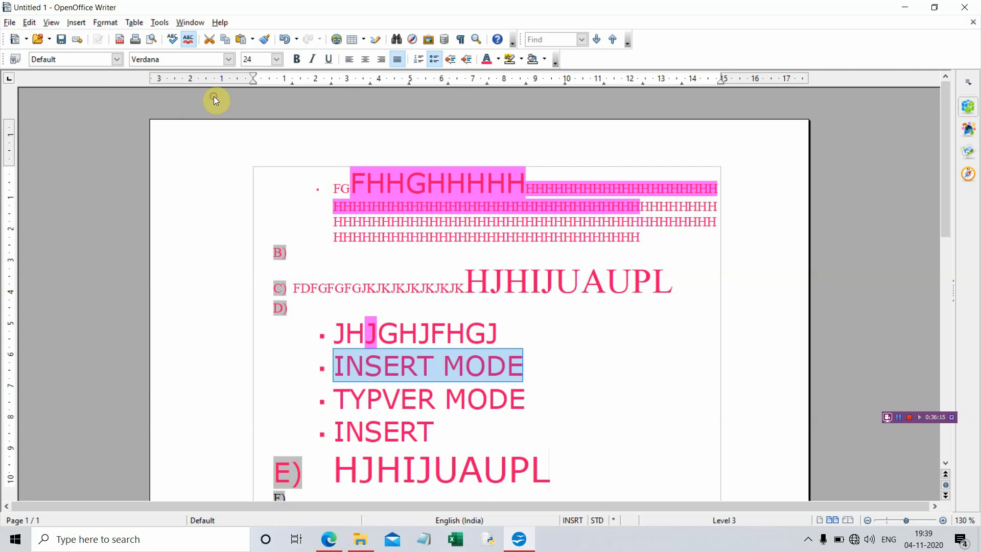
left_click(210, 41)
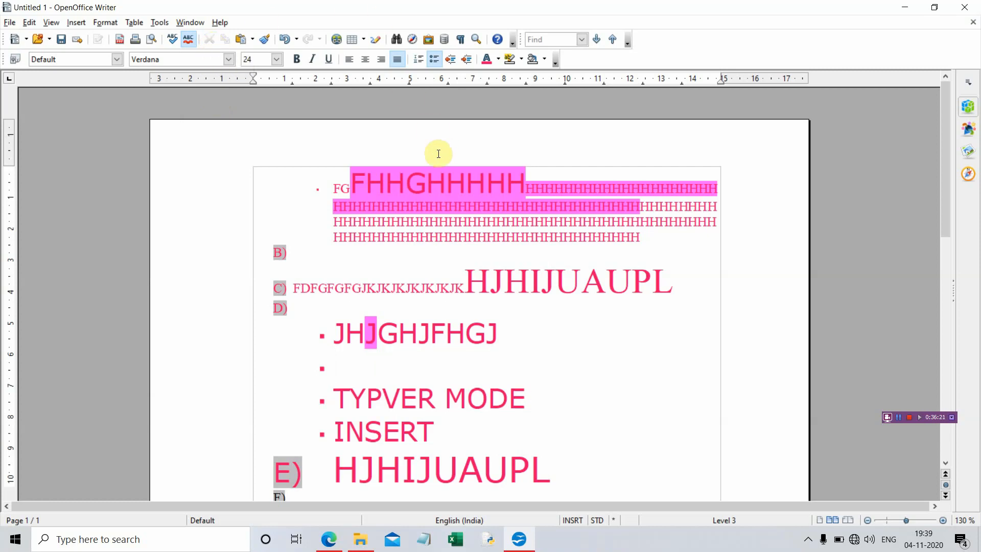
left_click(520, 317)
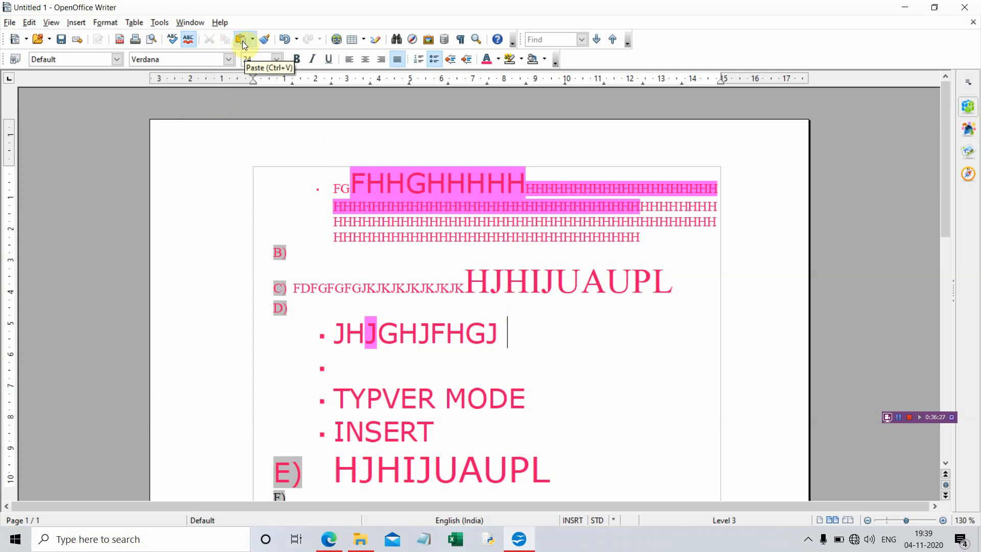
left_click(34, 22)
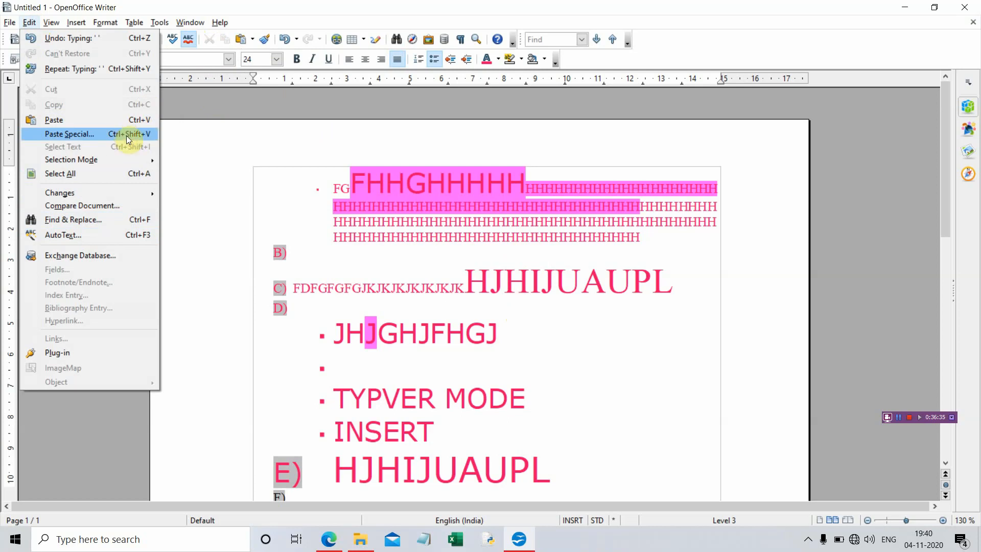
left_click(125, 123)
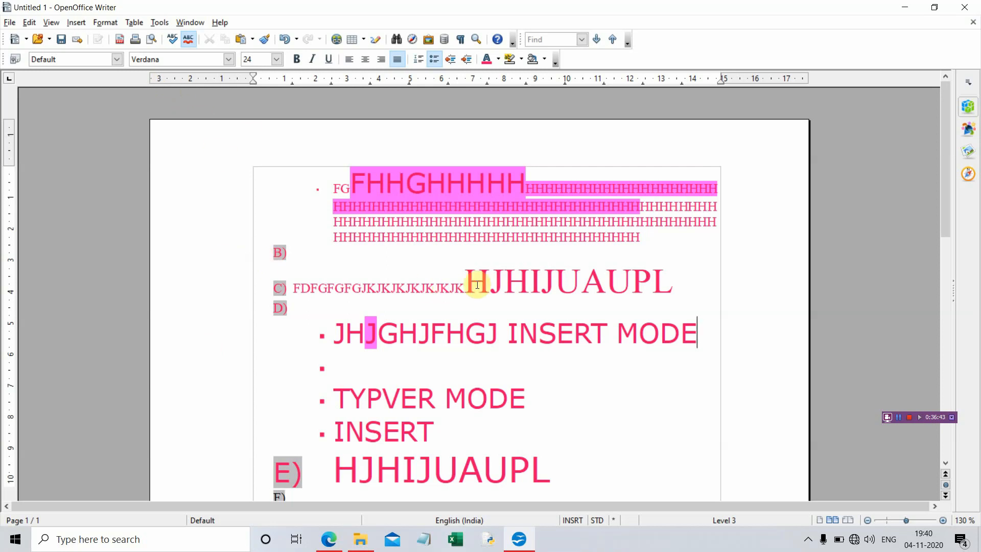
Copy "VER MODE" from the "TYPVER MODE" bullet and delete it there
left_click(388, 399)
left_click_drag(437, 399, 531, 399)
key("ctrl+c")
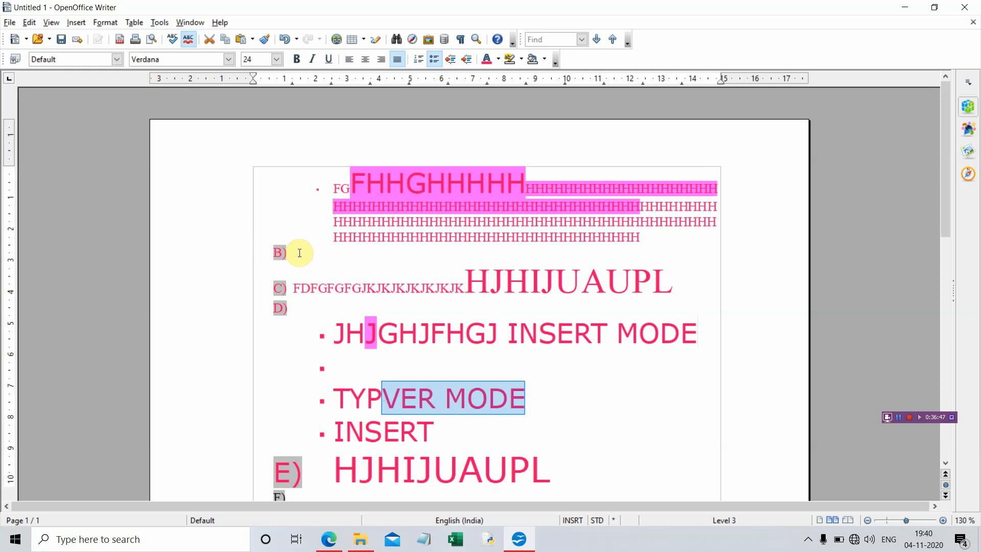
key("Delete")
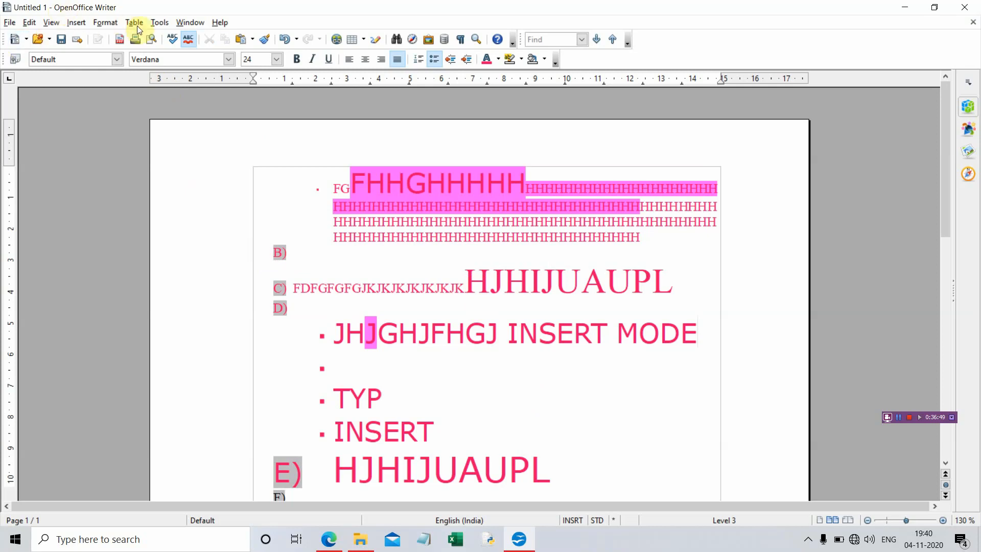
Examine the paste commands and the paste formats offered for the copied text without pasting anything
left_click(29, 22)
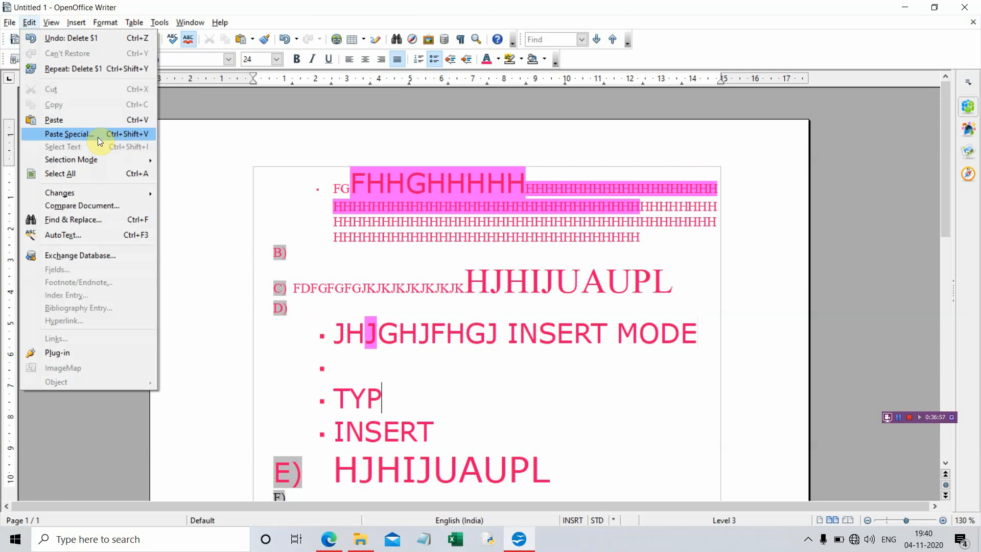
left_click(227, 108)
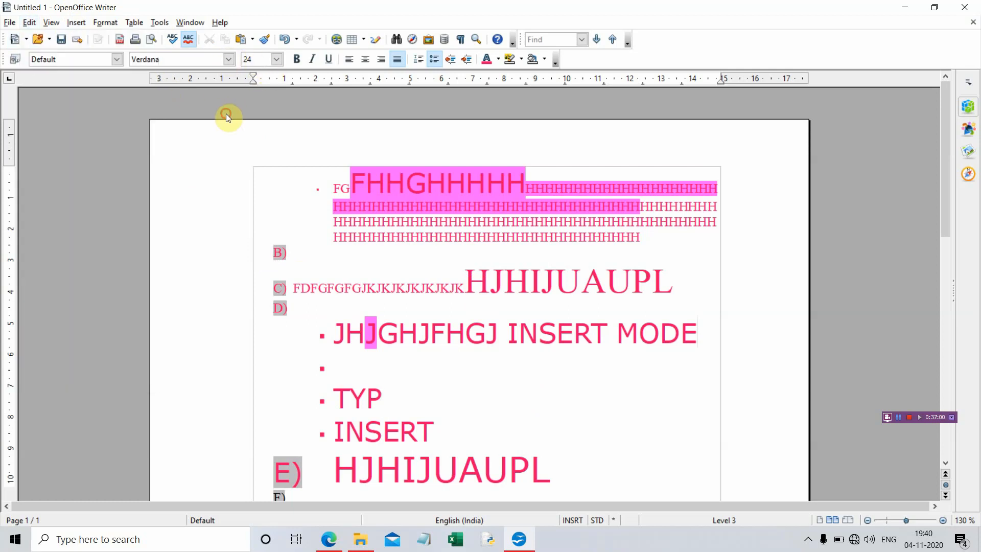
left_click(252, 40)
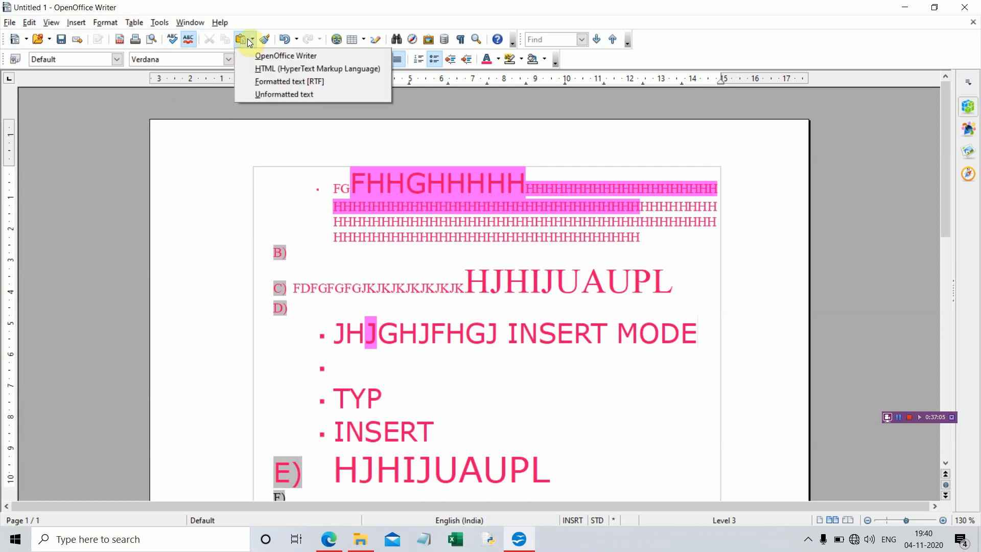
left_click(248, 40)
left_click(253, 39)
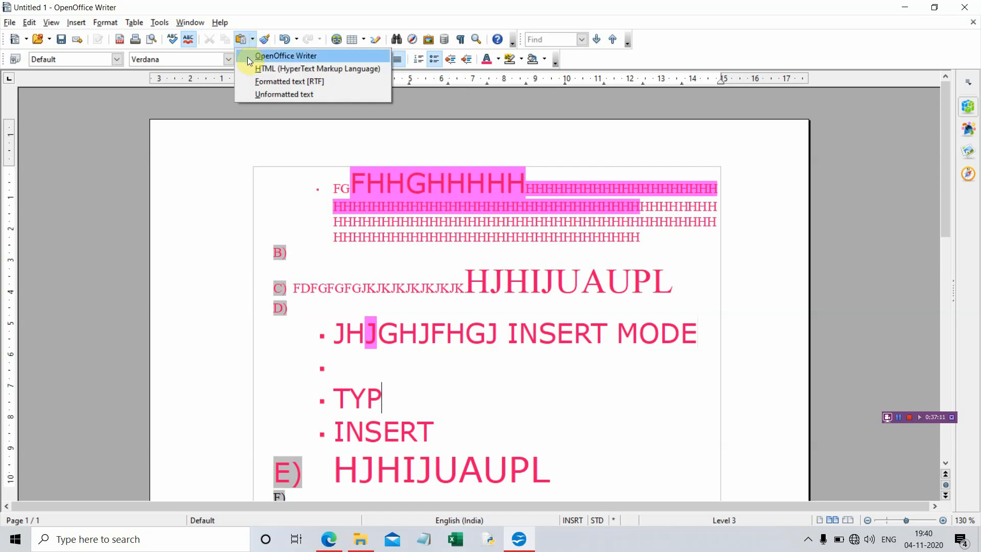
left_click(174, 100)
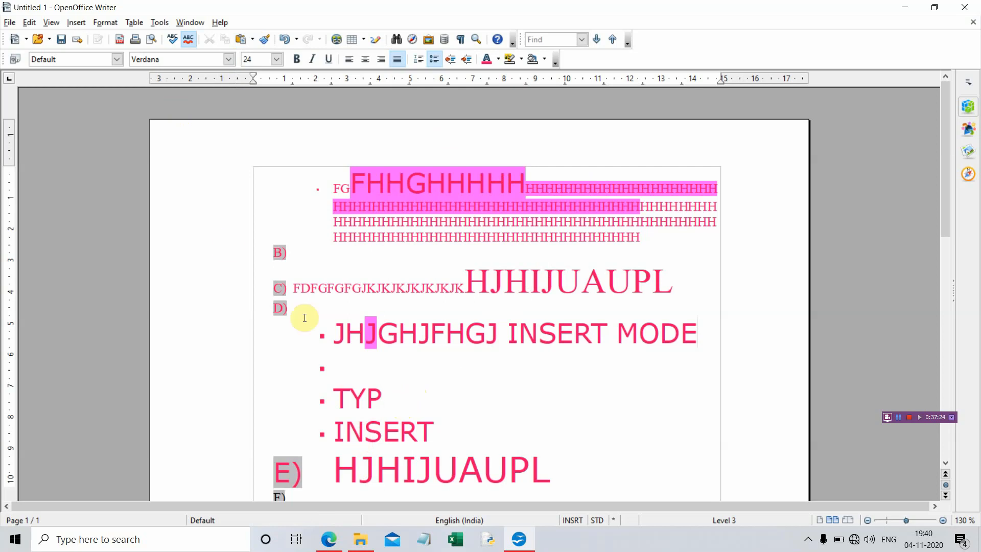
Paste the copied "VER MODE" twice after "TYP" using Paste Special with the OpenOffice Writer format
left_click(32, 23)
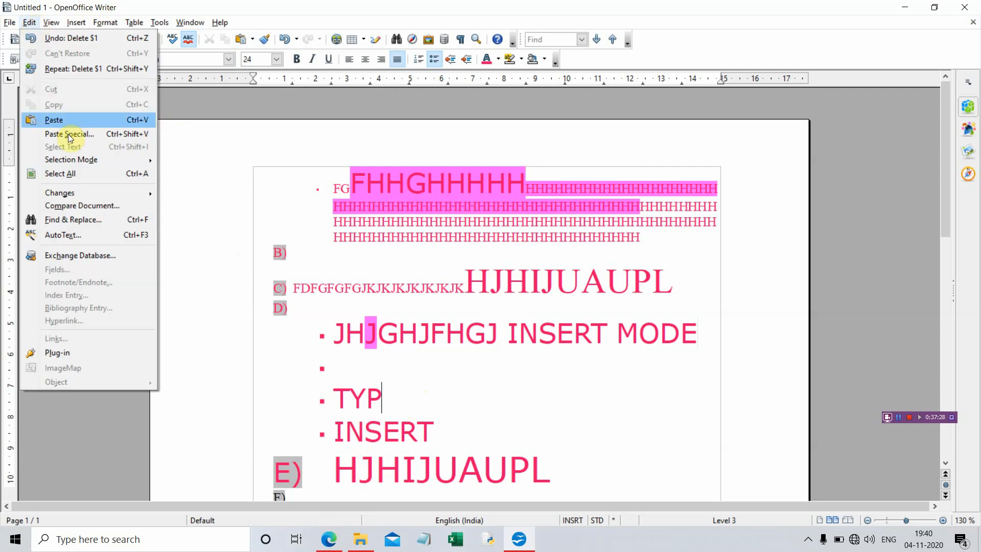
left_click(83, 133)
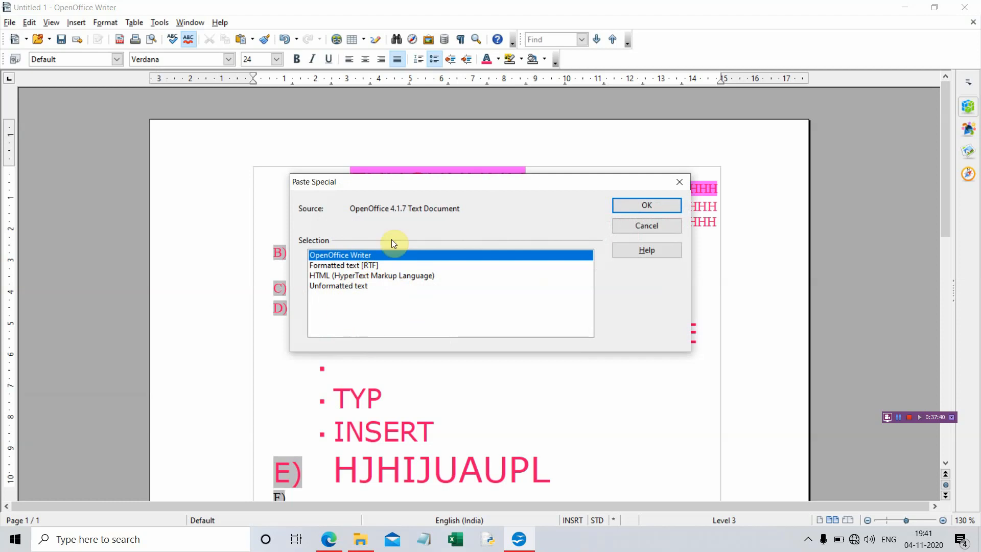
left_click(662, 205)
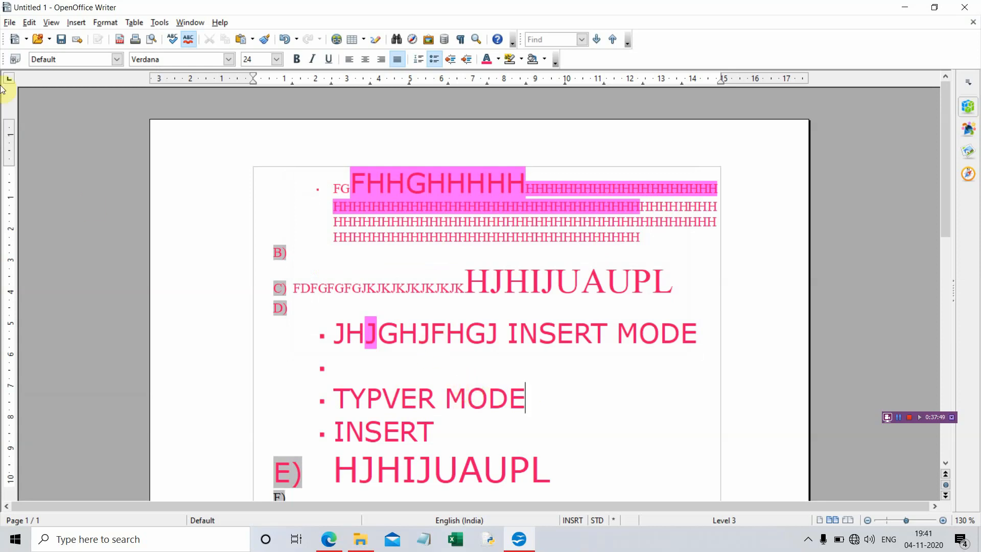
left_click(31, 22)
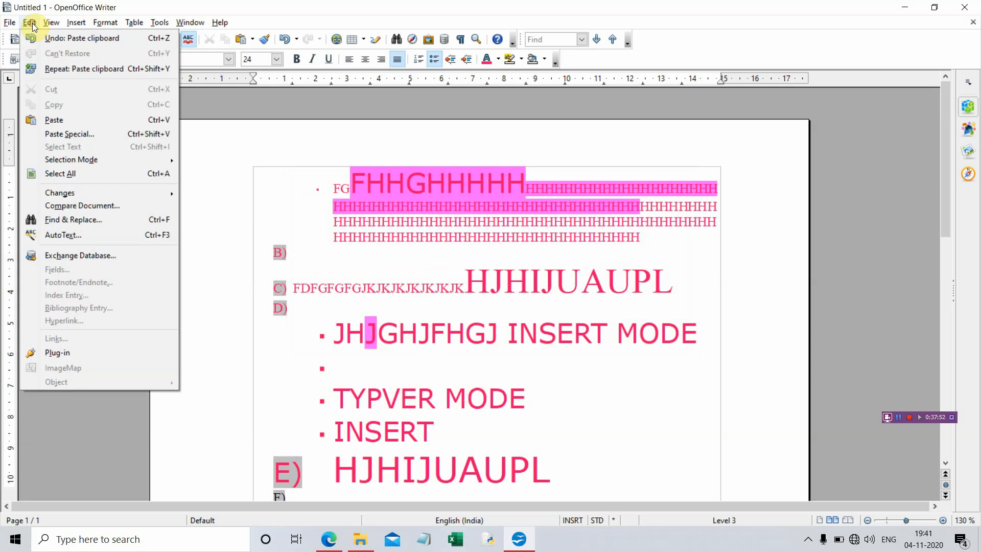
left_click(89, 135)
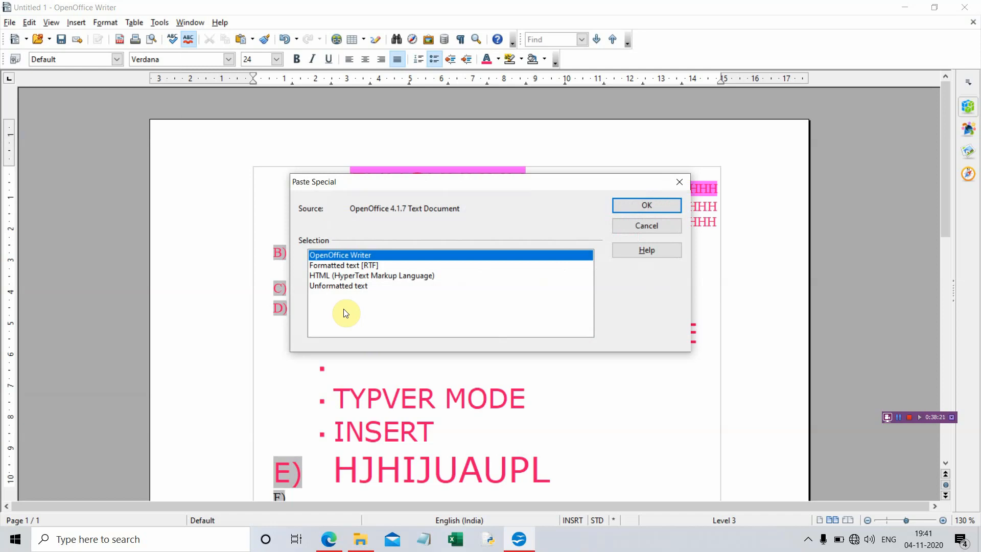
left_click(285, 377)
left_click(644, 206)
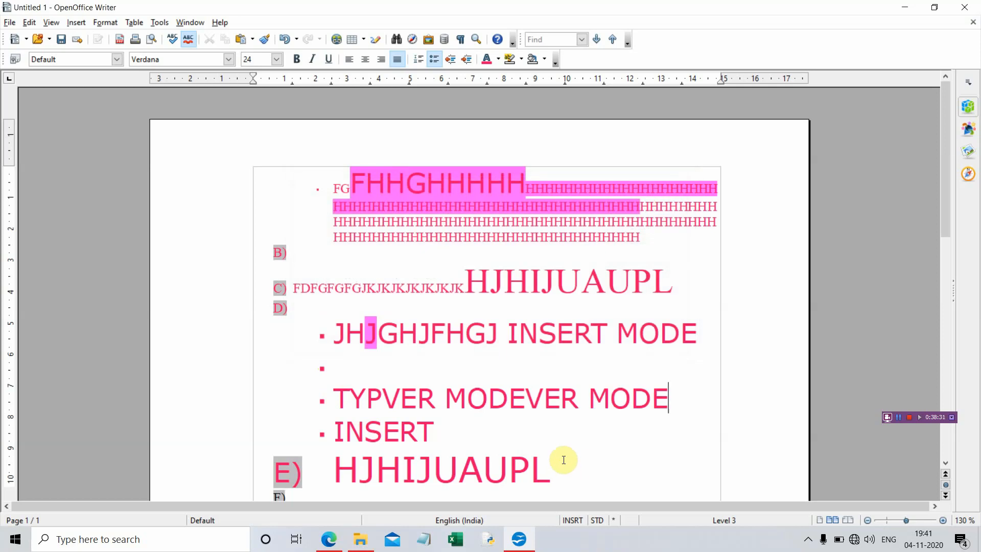
Add a new bullet reading "DDE LINKS" below the "TYPVER MODEVER MODE" bullet
key("Return")
type("DDE")
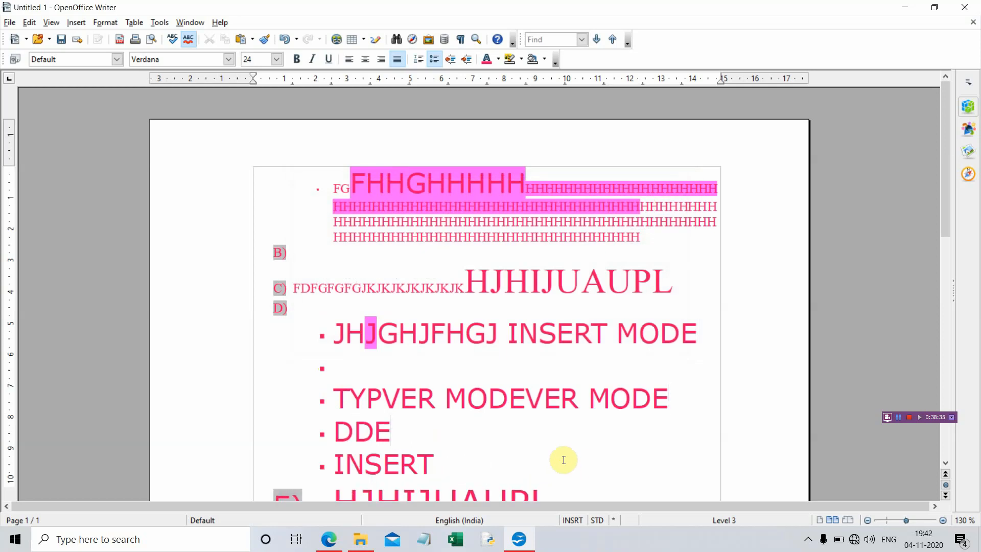
type(" LIN")
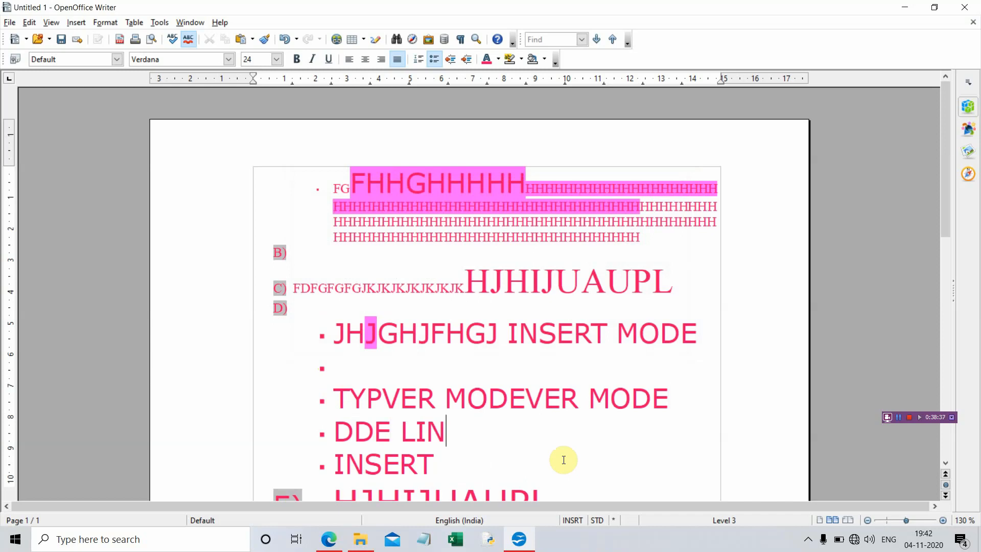
type("KS")
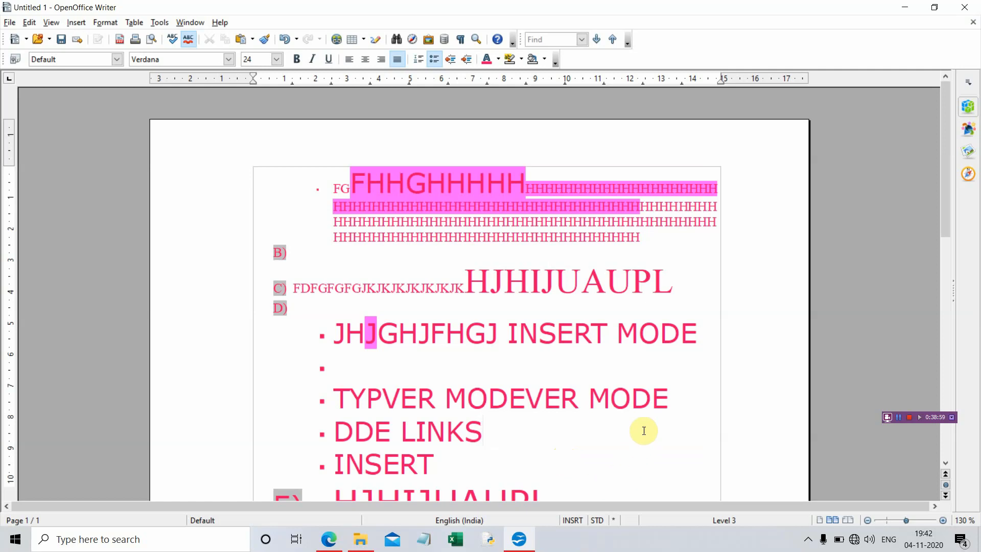
Open Paste Special to review its format choices and cancel without pasting
key("alt+e")
key("s")
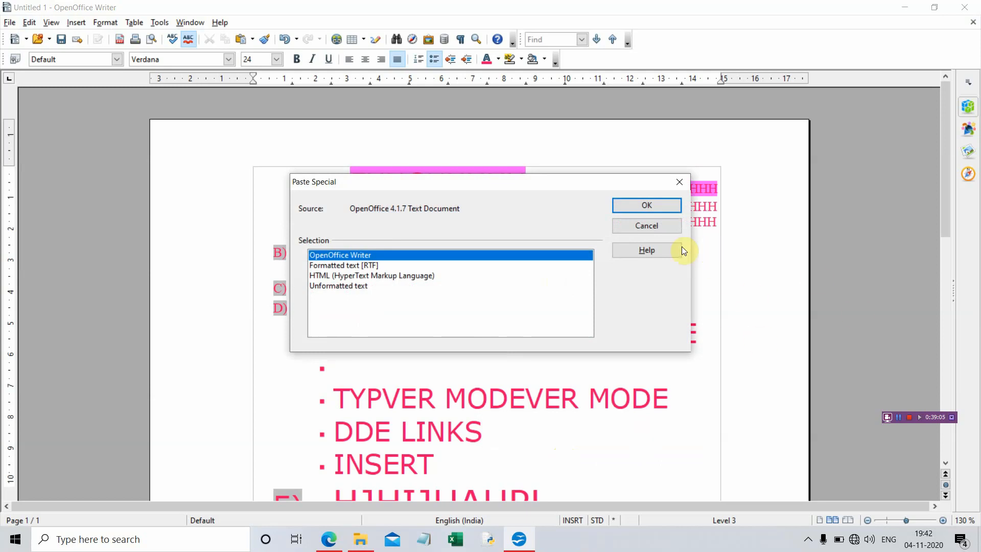
left_click(669, 223)
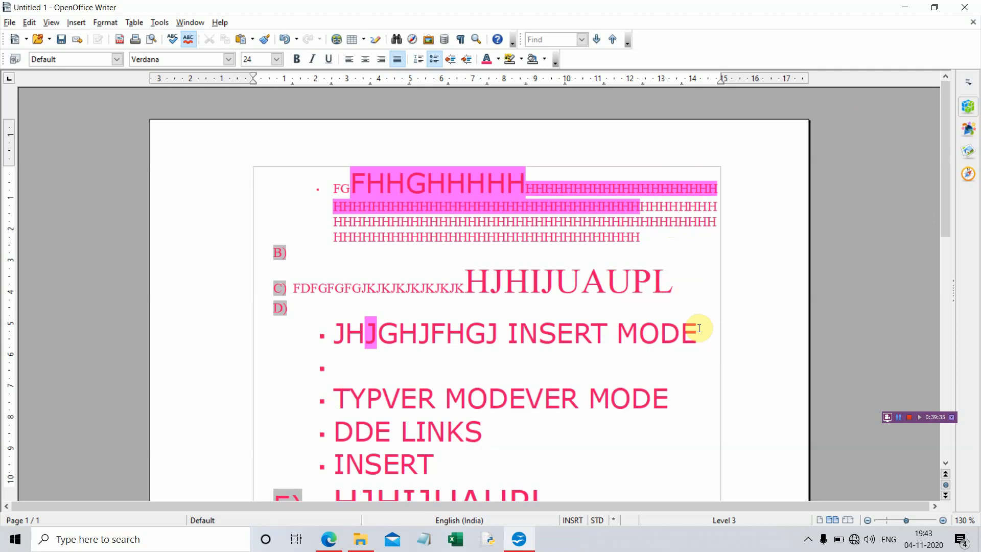
Select the text from the first bullet's second line through "INSERT MODE" and examine the customization options of the Formatting and Find toolbars
left_click_drag(699, 329, 708, 206)
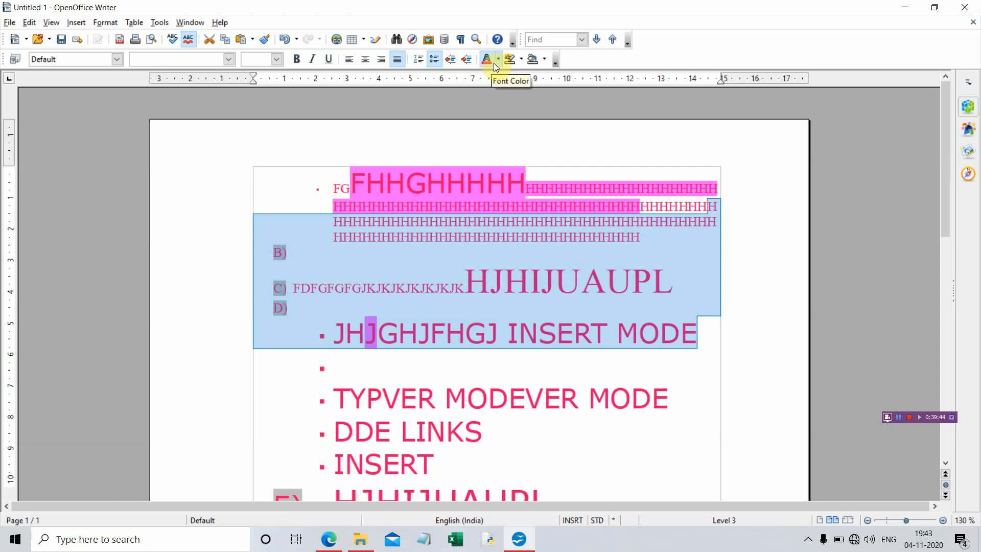
left_click(555, 60)
mouse_move(581, 77)
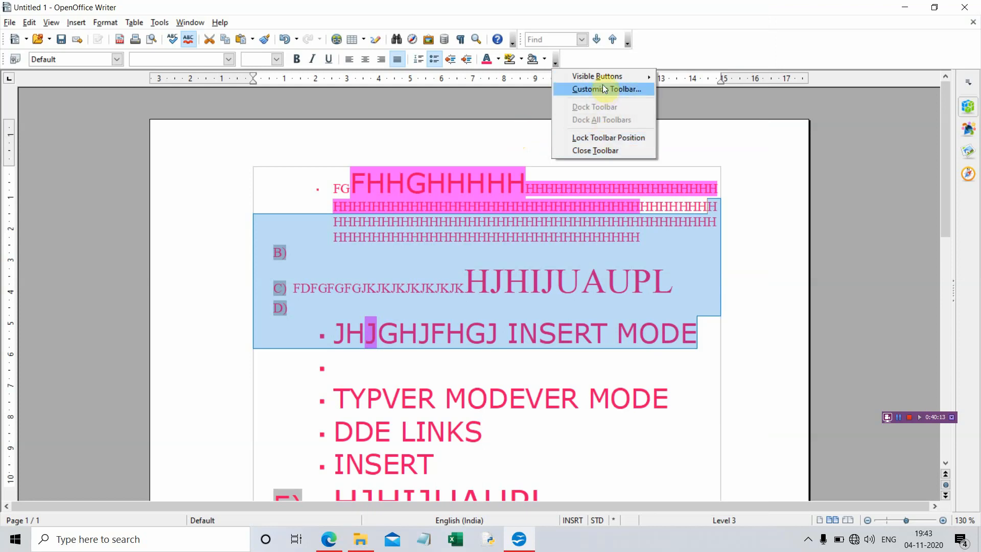
left_click(664, 36)
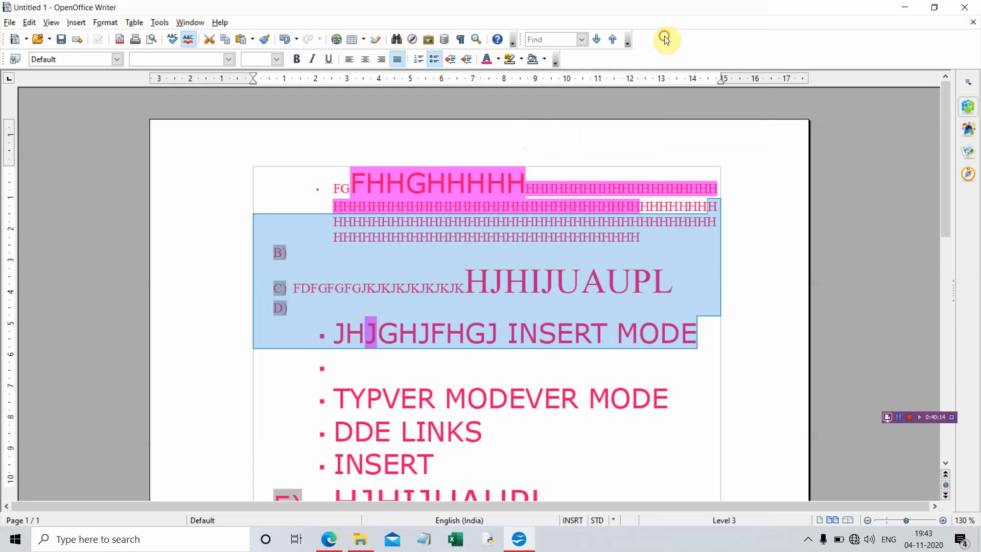
left_click(629, 42)
mouse_move(650, 56)
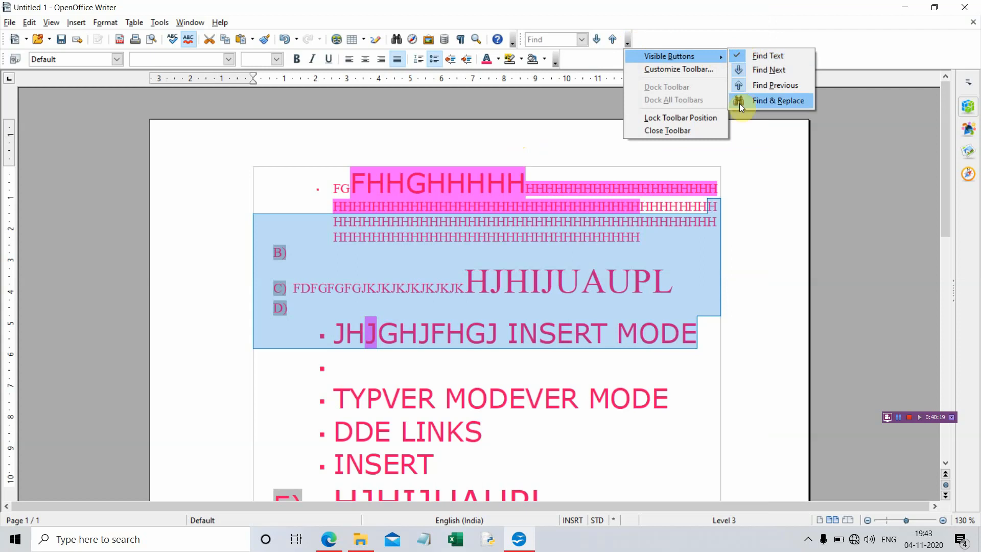
Run Find Next with an empty search term and decline continuing at the beginning of the document
left_click(596, 41)
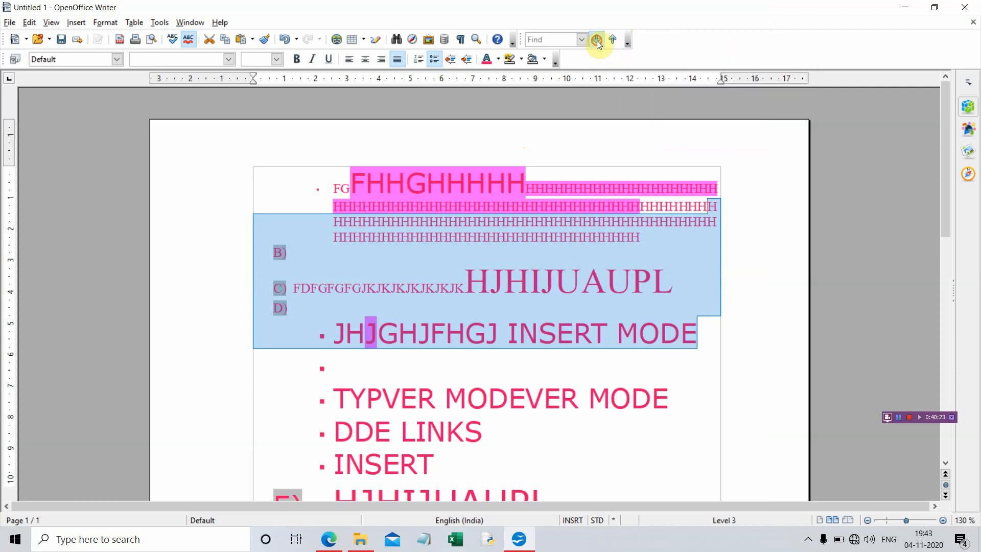
left_click(597, 41)
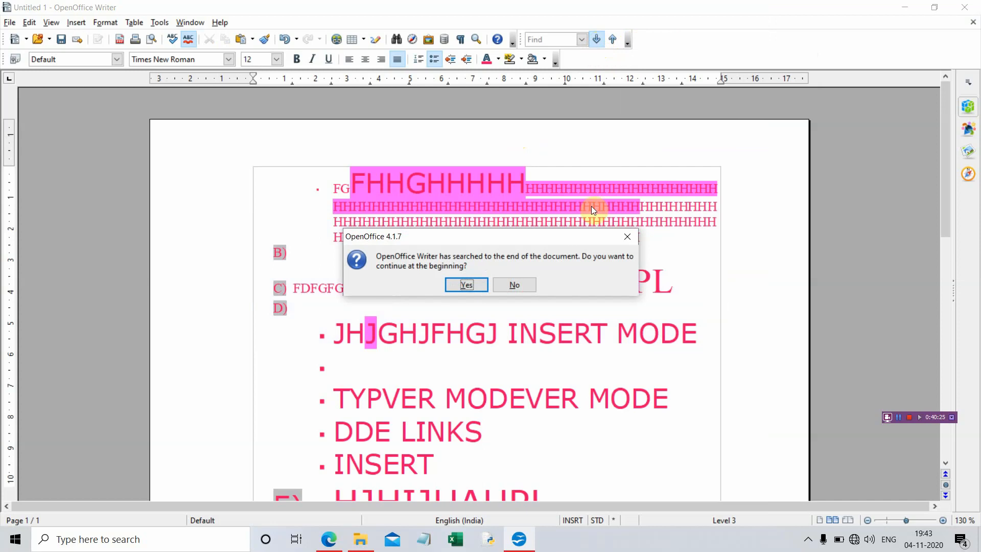
left_click(504, 287)
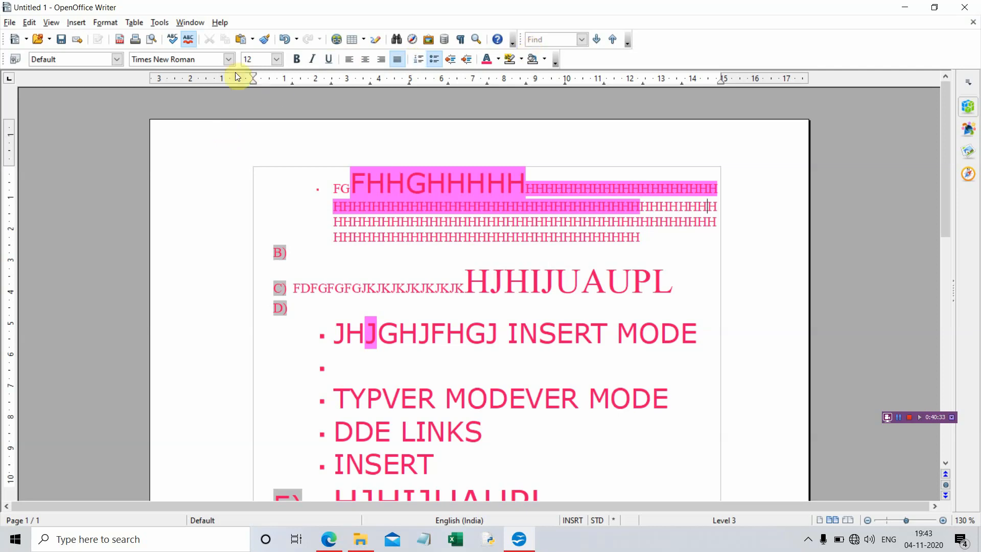
Review the font size, font effects and position settings, and apply a No Fill character background to the first bullet's text
left_click(275, 59)
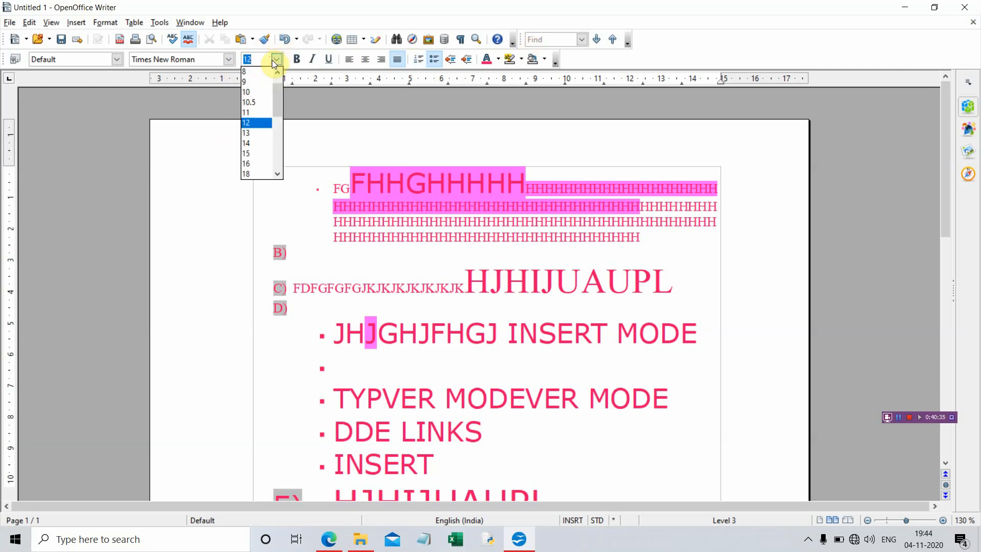
left_click(486, 130)
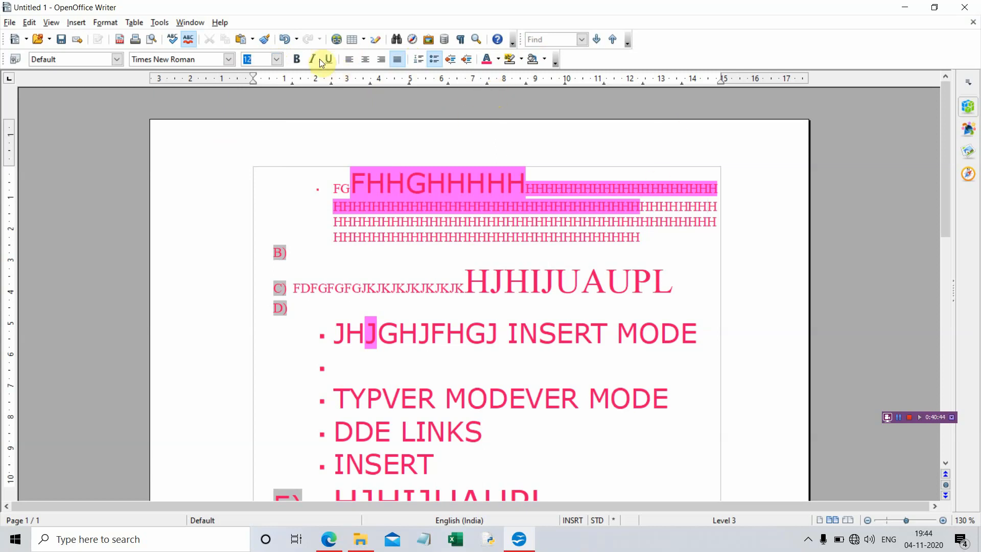
left_click(100, 23)
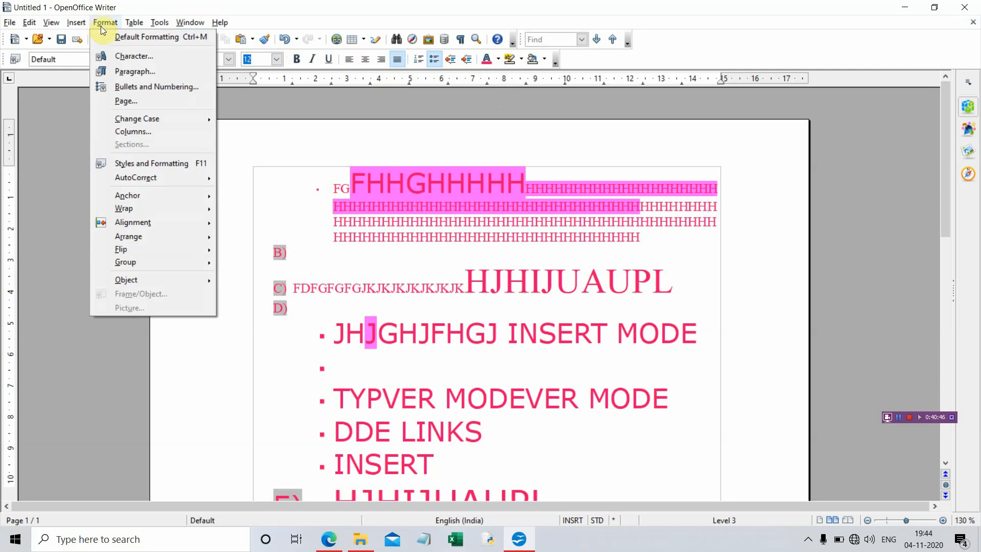
left_click(118, 57)
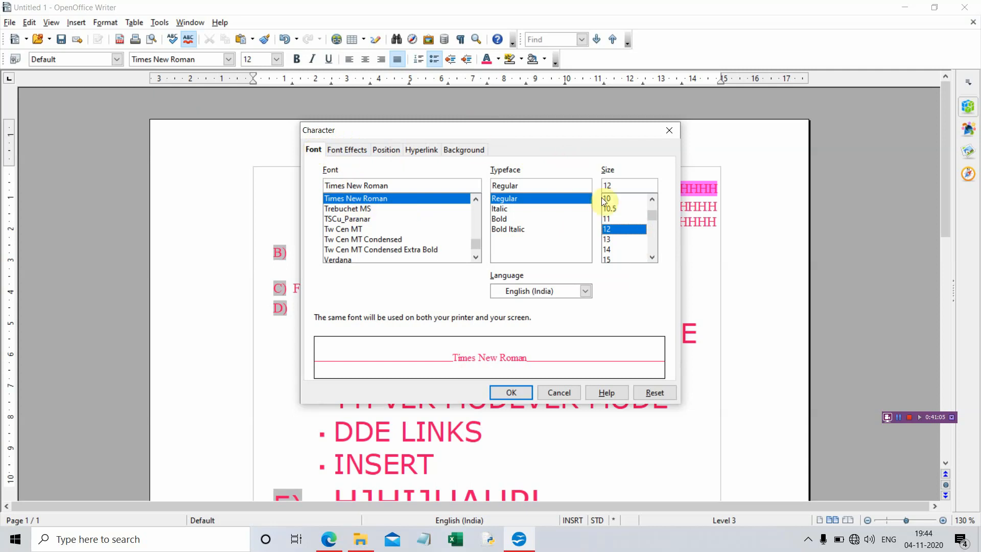
left_click(337, 149)
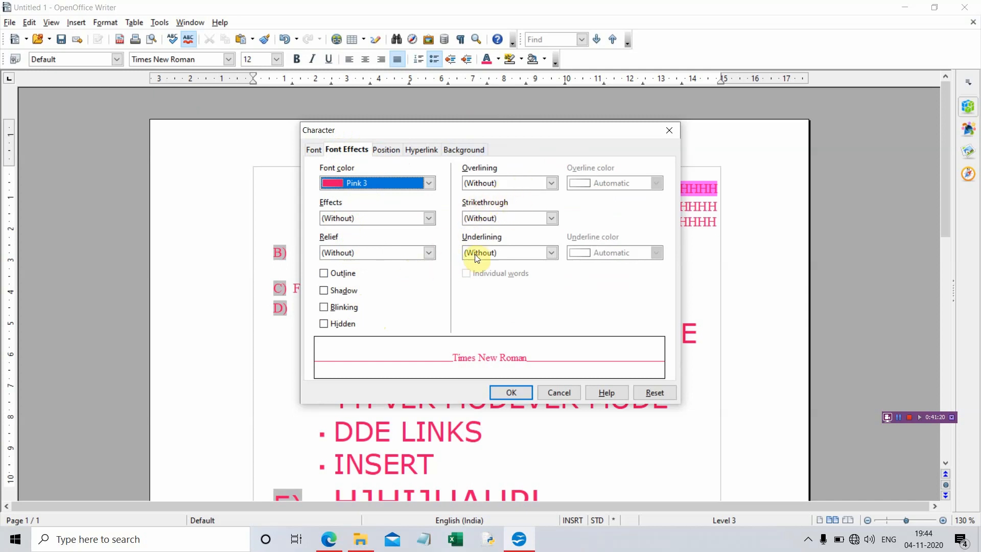
left_click(388, 150)
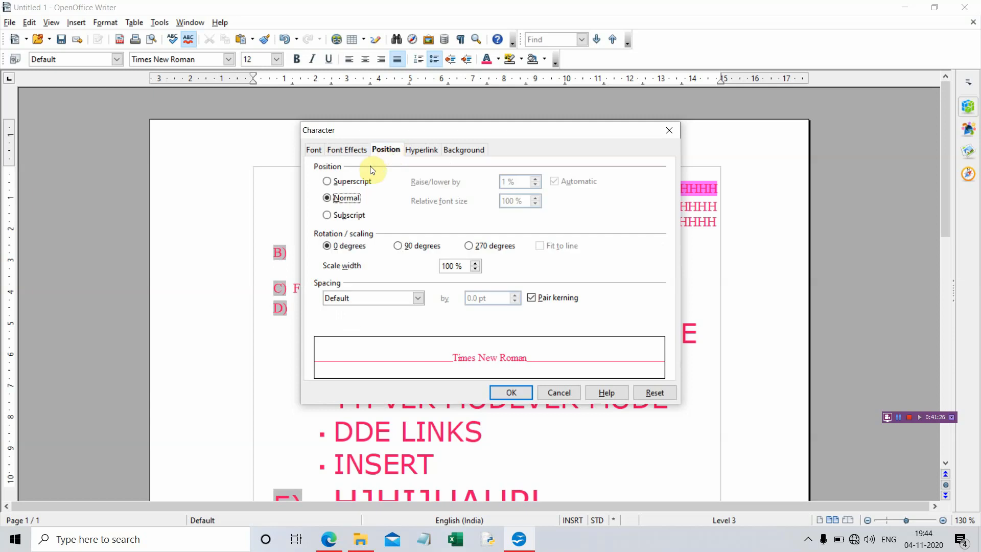
left_click(464, 150)
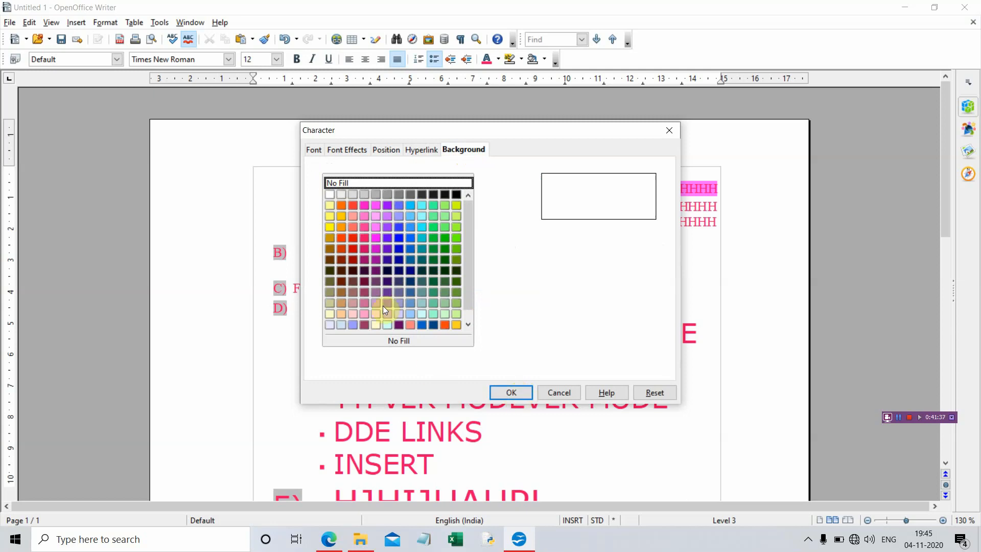
left_click(500, 393)
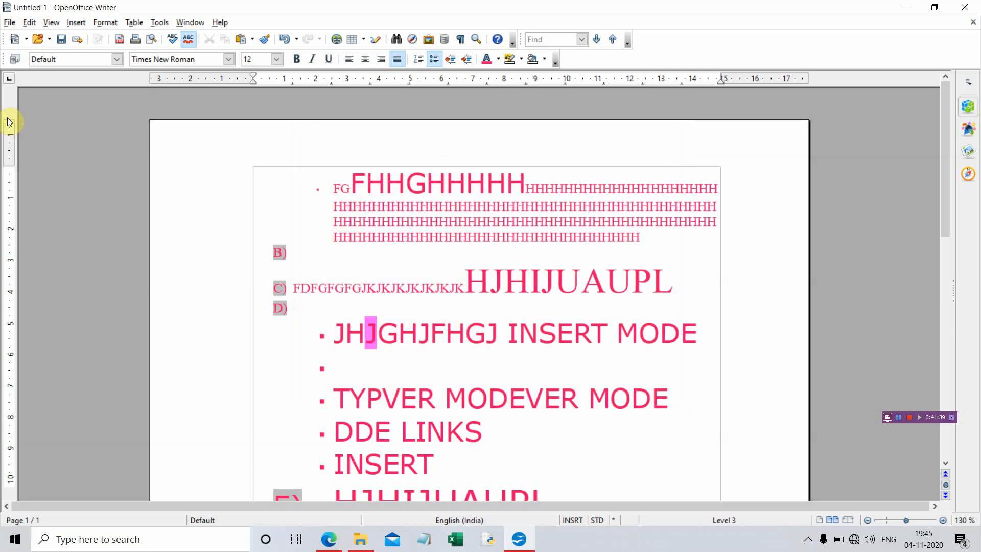
Reopen the Character settings to check the background color choices and cancel without changes
left_click(98, 23)
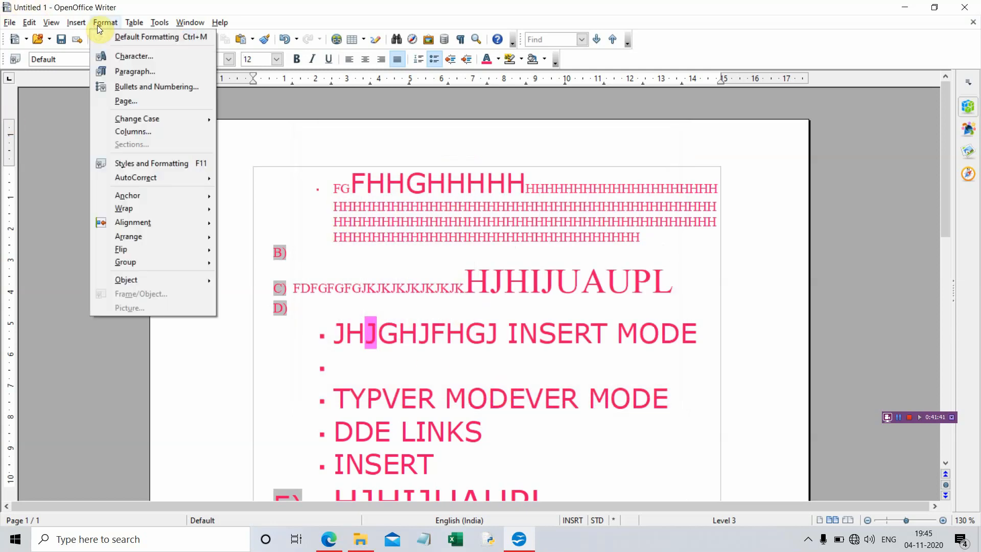
left_click(126, 56)
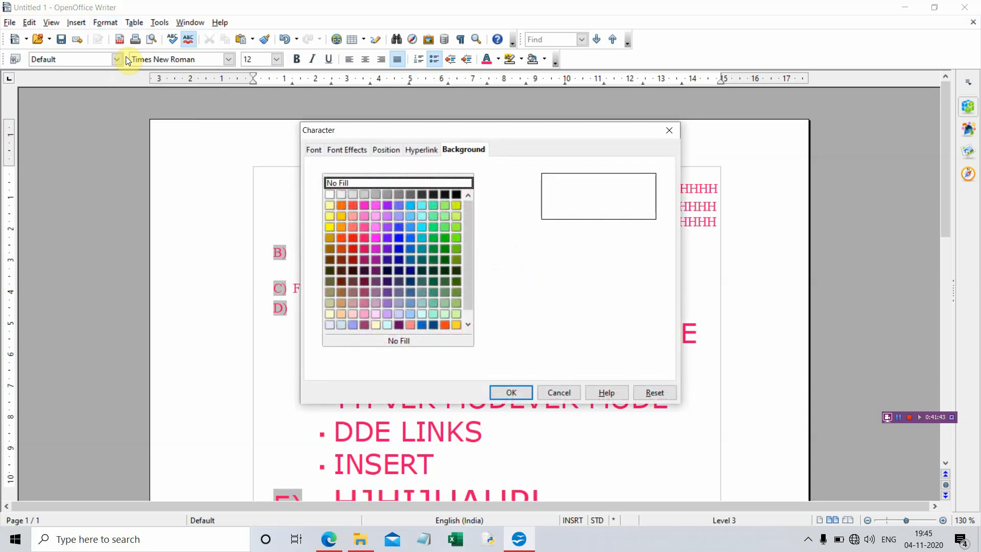
left_click(560, 393)
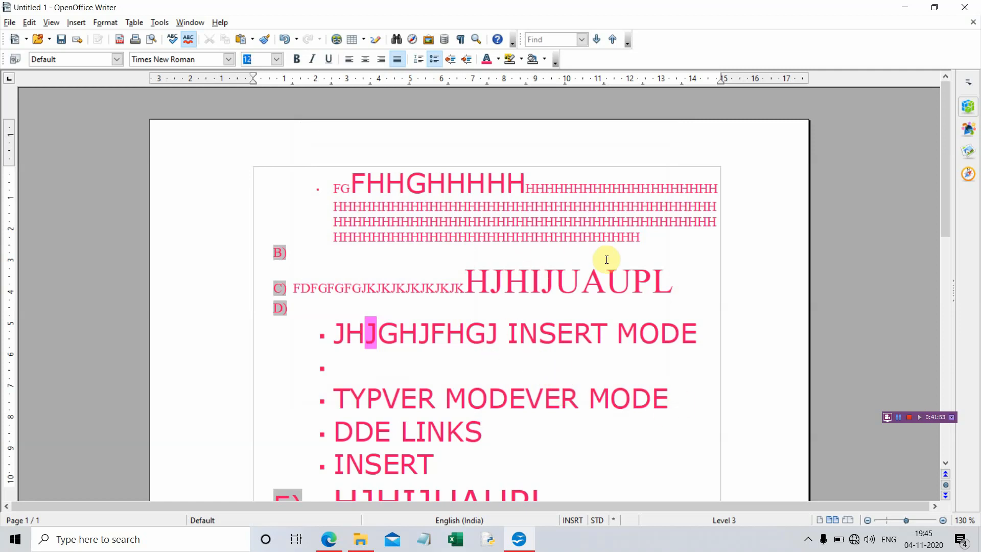
Undo the last background change on the first bullet's text and redo it
triple_click(528, 285)
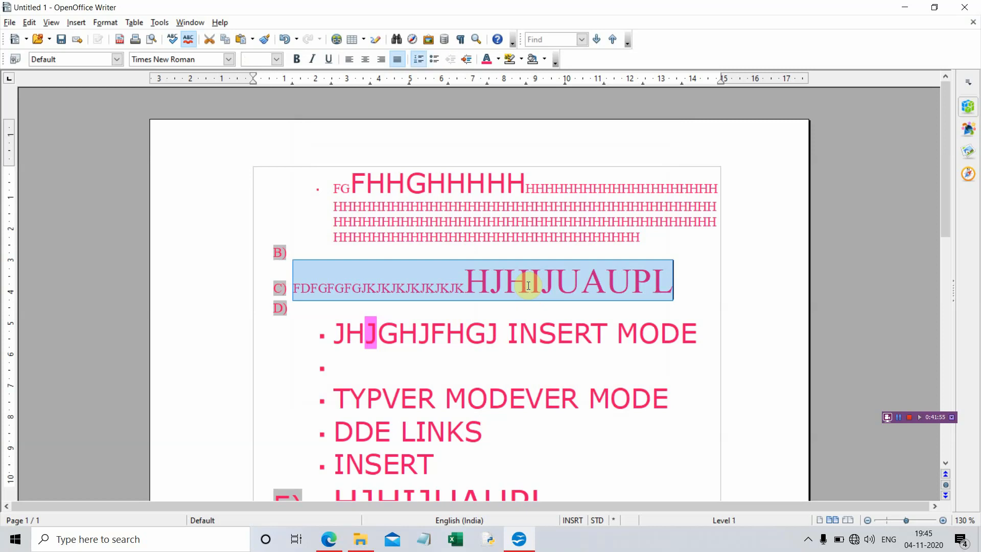
key("ctrl+z")
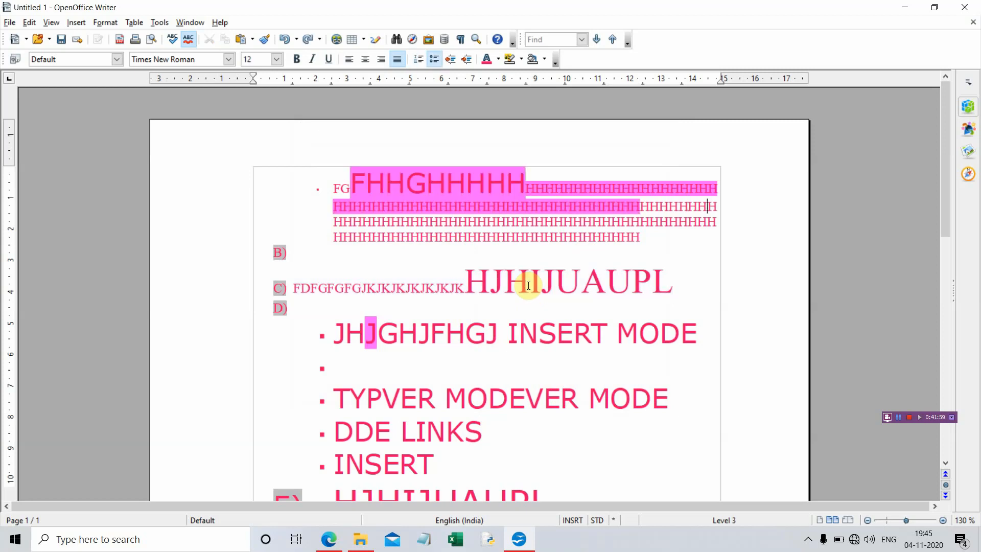
key("ctrl+y")
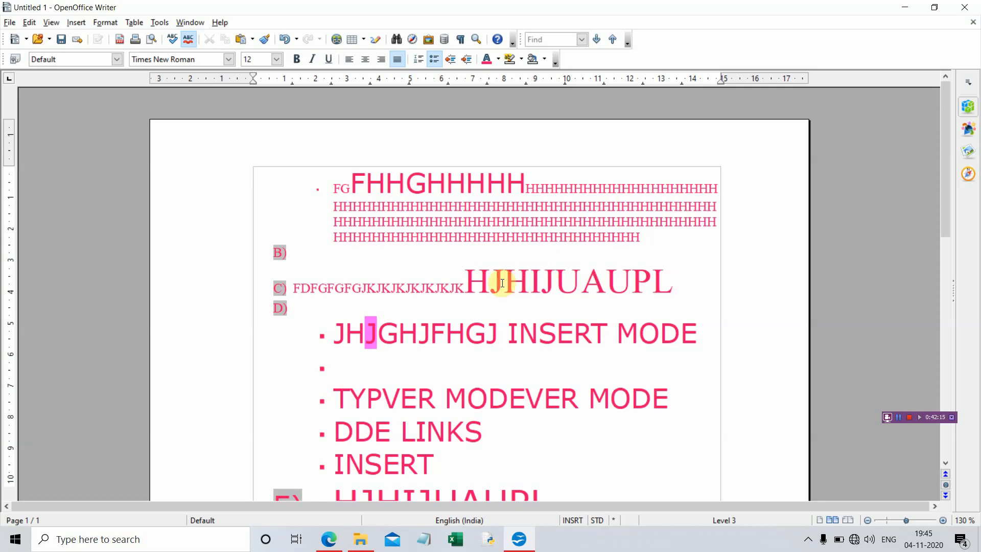
Move "HJH" in item C so it follows "IJUAU", and append "Adsffdgdg" to the "DDE LINKS" bullet
left_click_drag(469, 280, 642, 284)
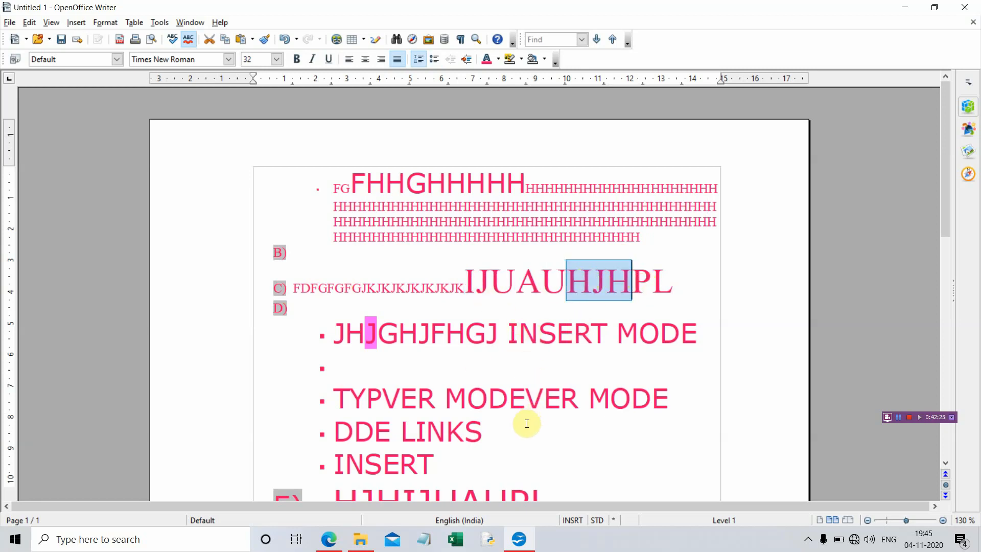
left_click(506, 430)
type("A")
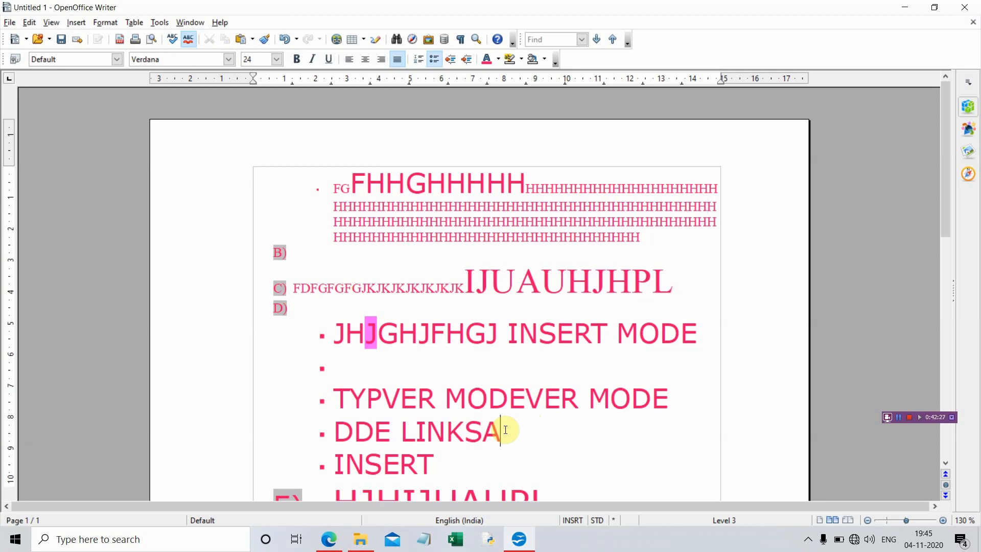
type("dsffdgdg")
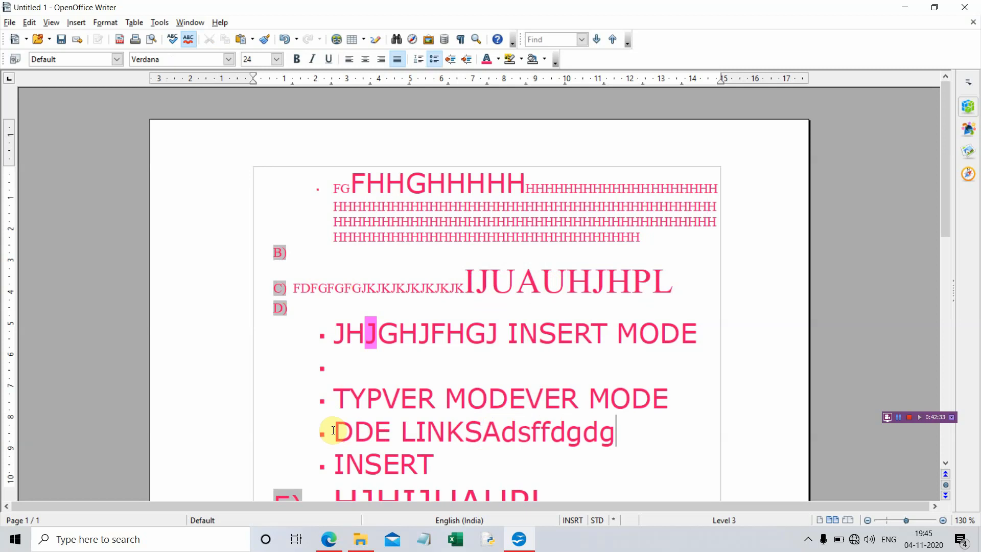
Select the whole text of the "DDE LINKSAdsffdgdg" bullet and change it to Sentence case
left_click_drag(333, 430, 619, 437)
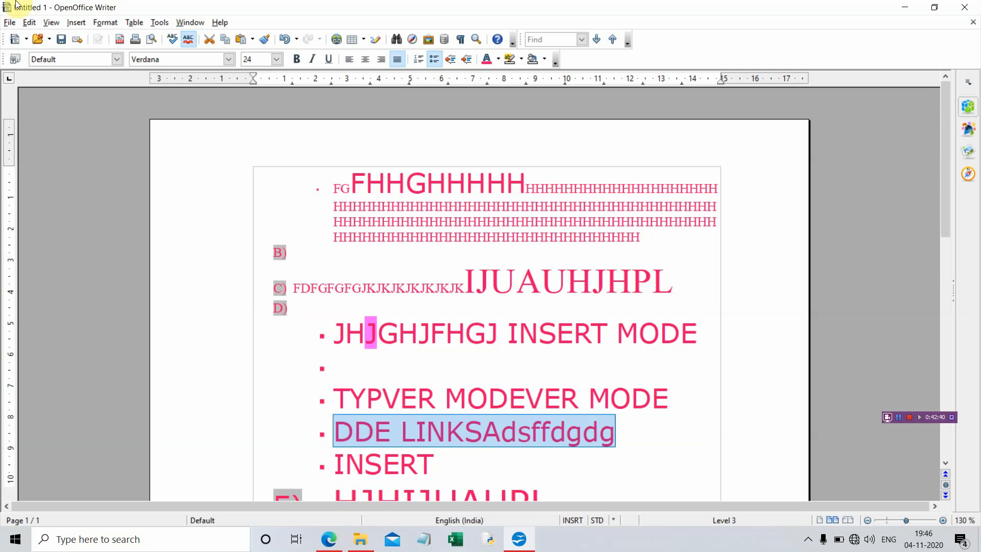
left_click(104, 21)
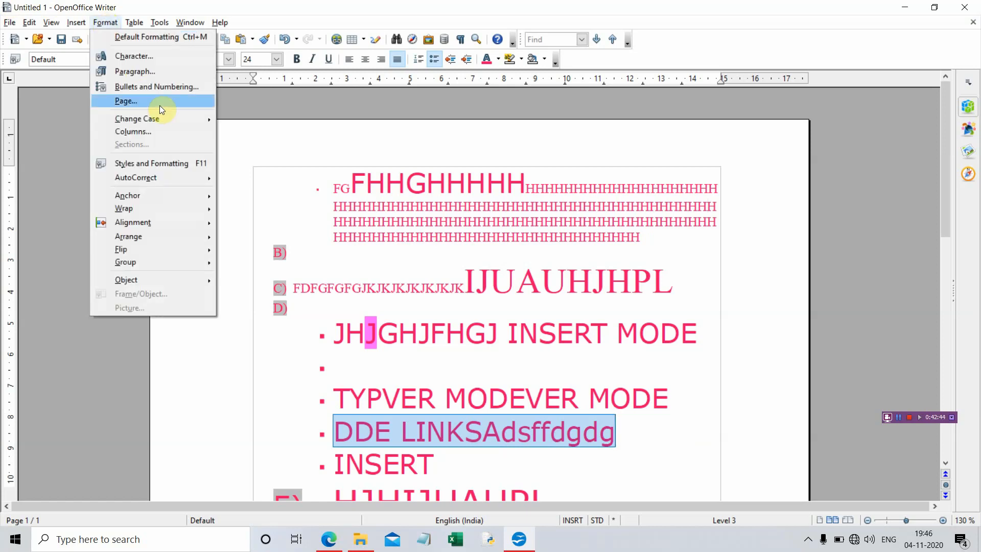
mouse_move(166, 118)
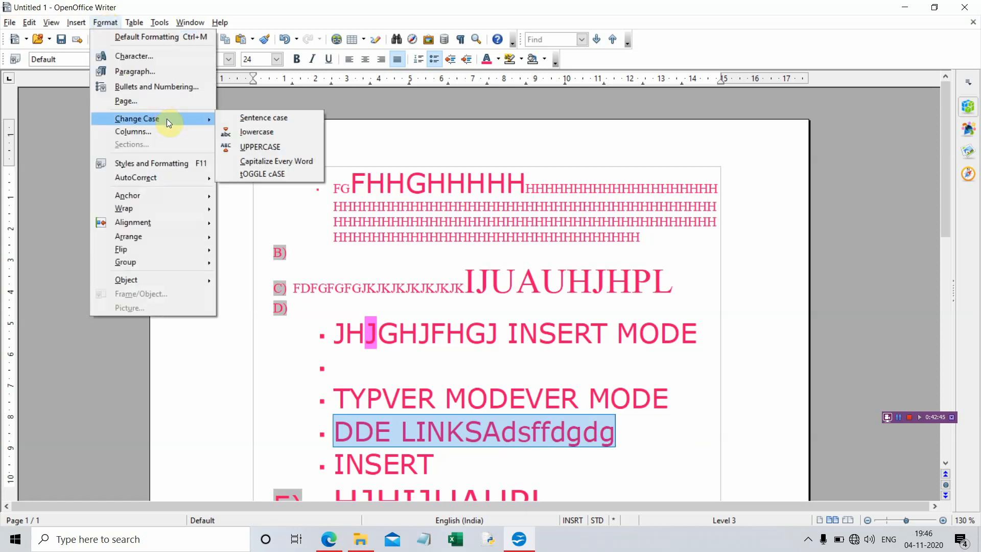
left_click(245, 117)
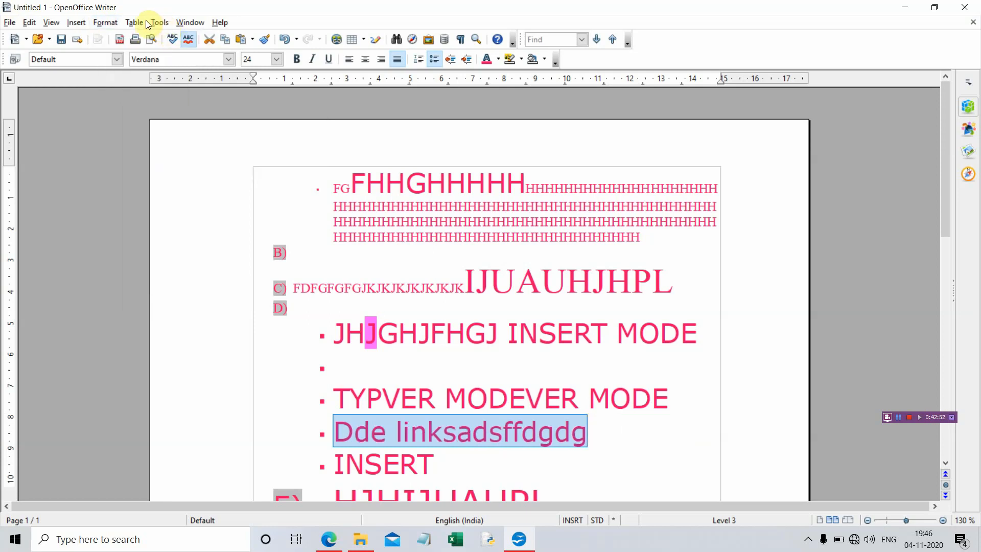
Change the case of the selected bullet text to lowercase and after that to UPPERCASE
left_click(97, 22)
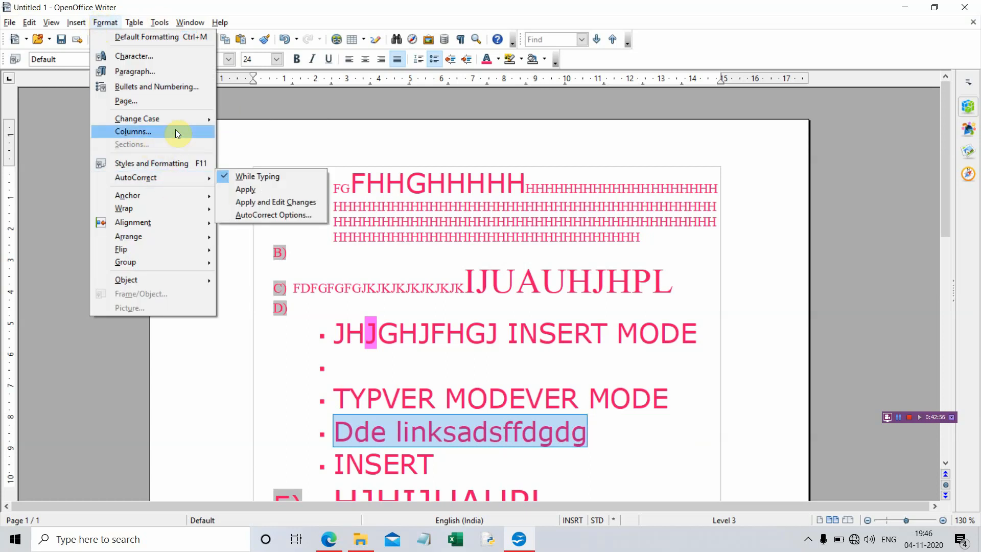
mouse_move(210, 119)
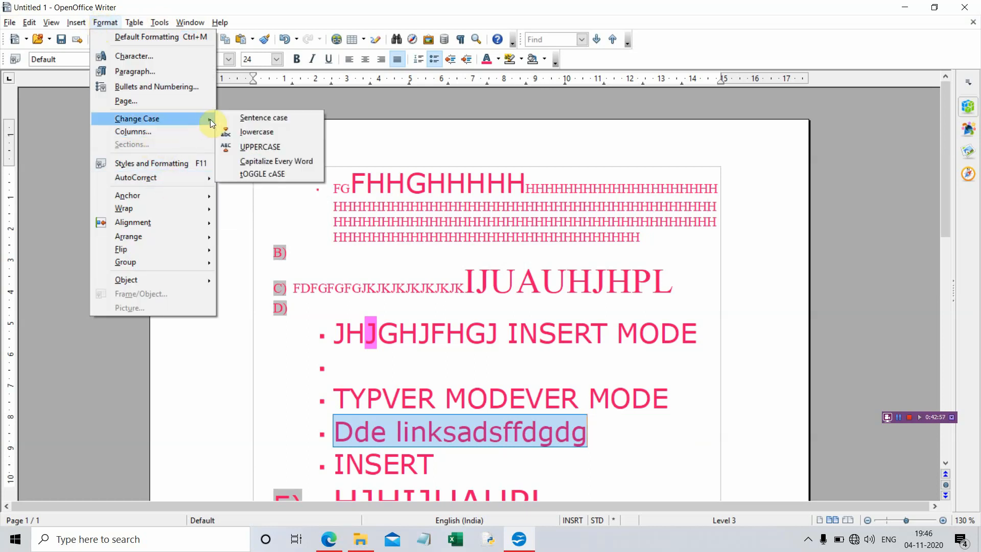
left_click(241, 133)
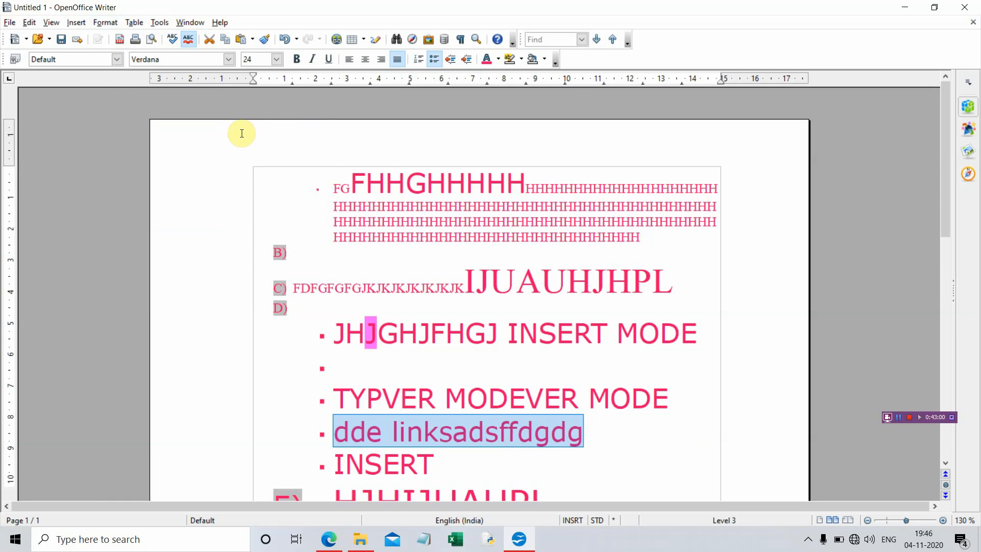
left_click(106, 21)
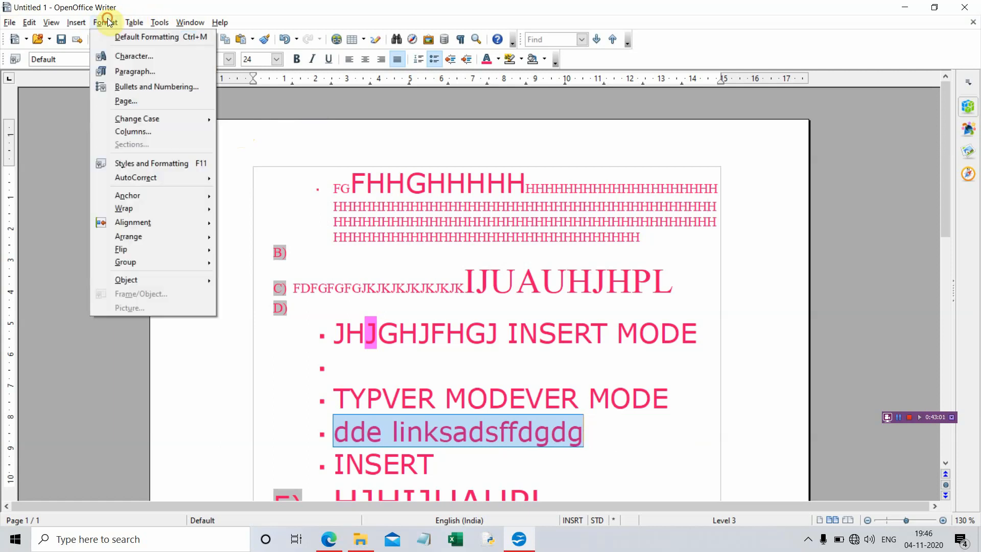
mouse_move(194, 119)
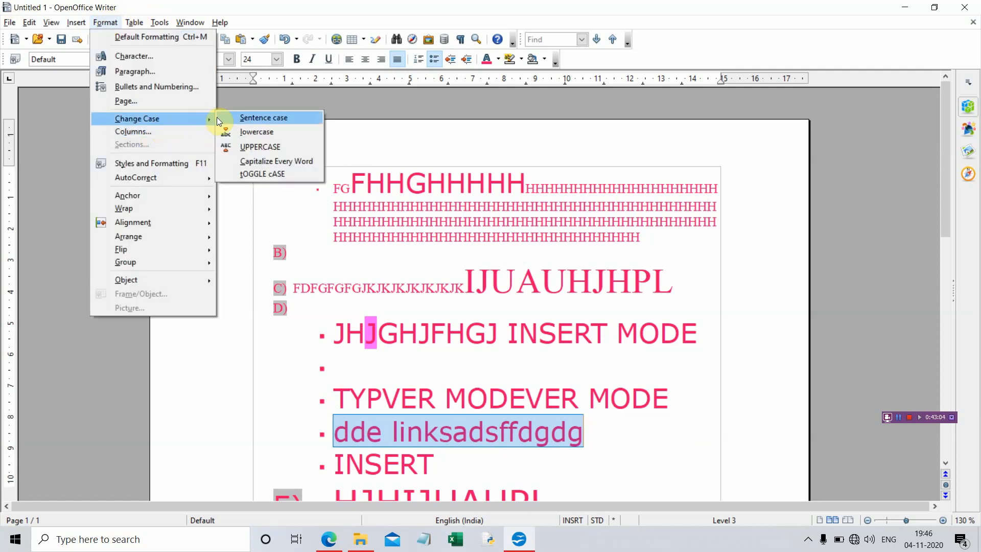
left_click(247, 149)
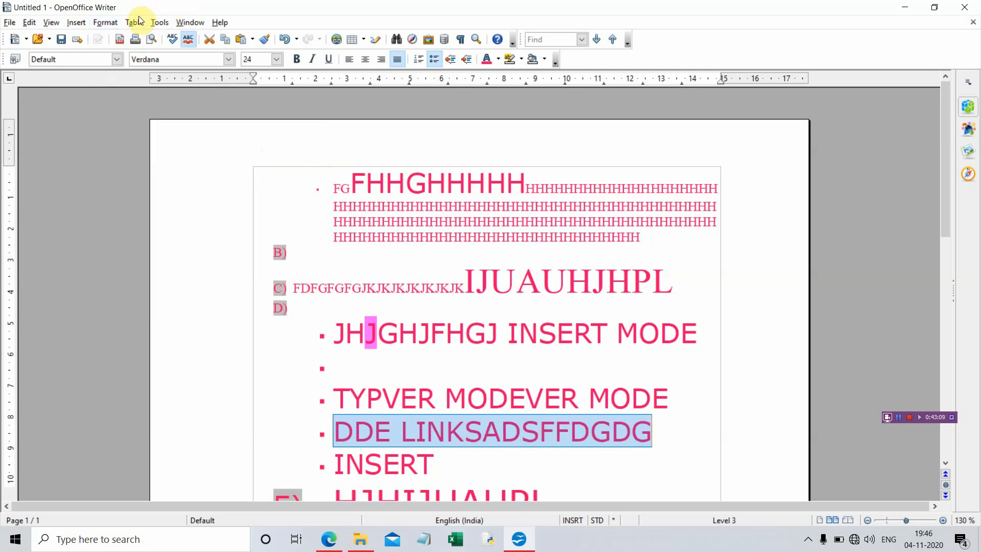
Apply Capitalize Every Word to the selected bullet text, followed by tOGGLE cASE
left_click(101, 22)
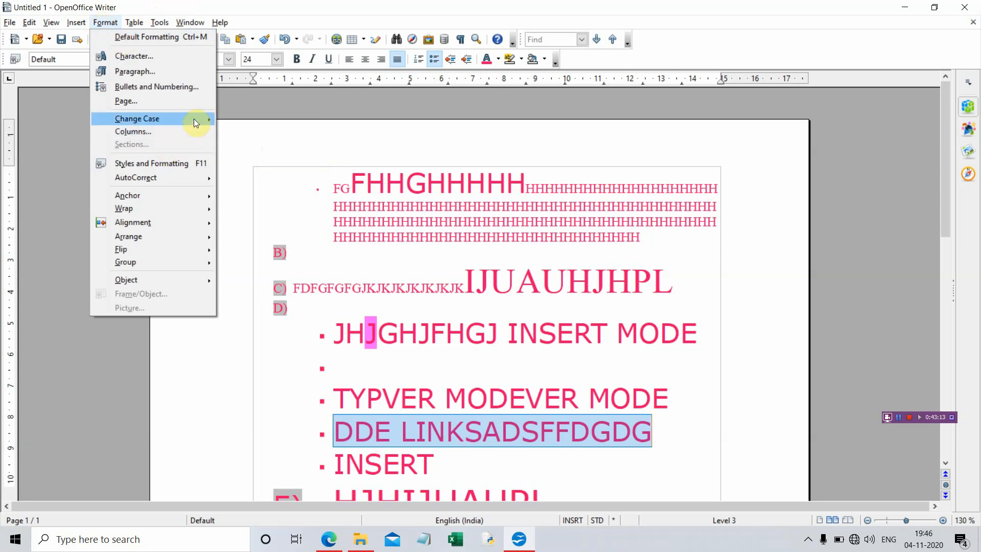
mouse_move(194, 119)
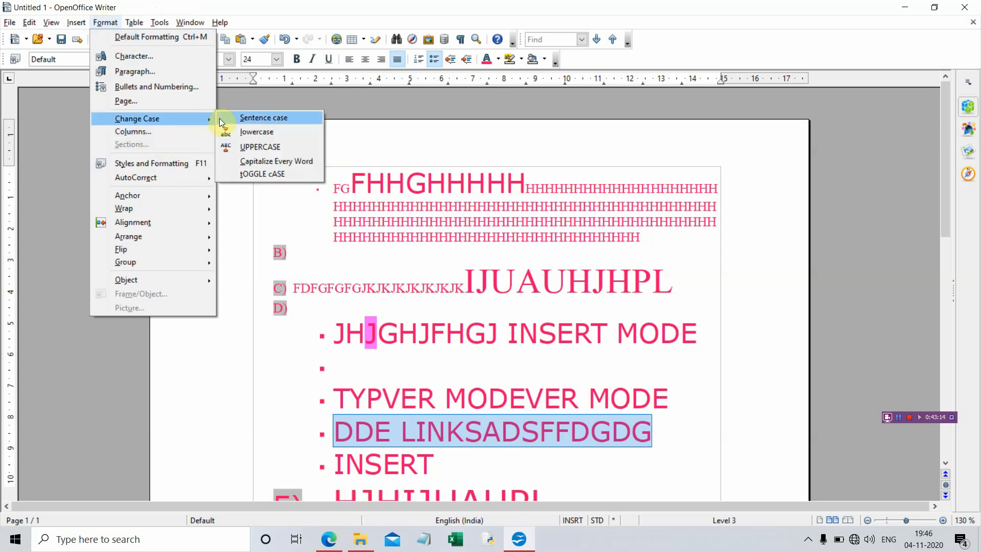
left_click(277, 161)
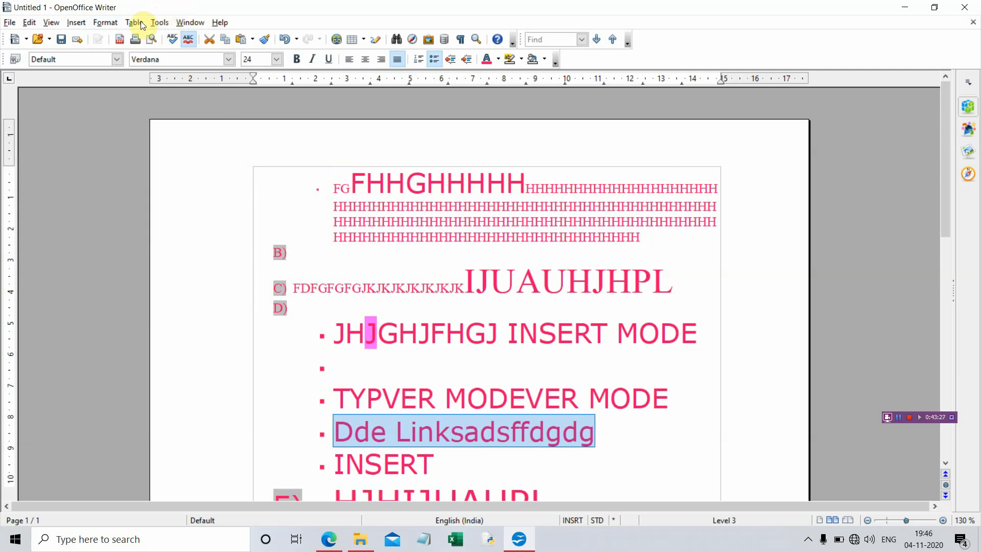
left_click(115, 23)
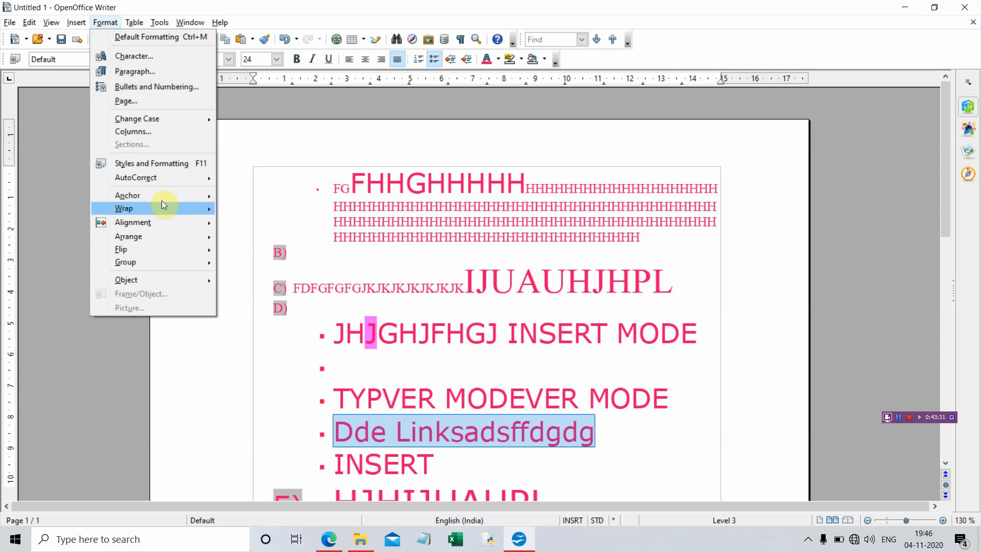
mouse_move(179, 124)
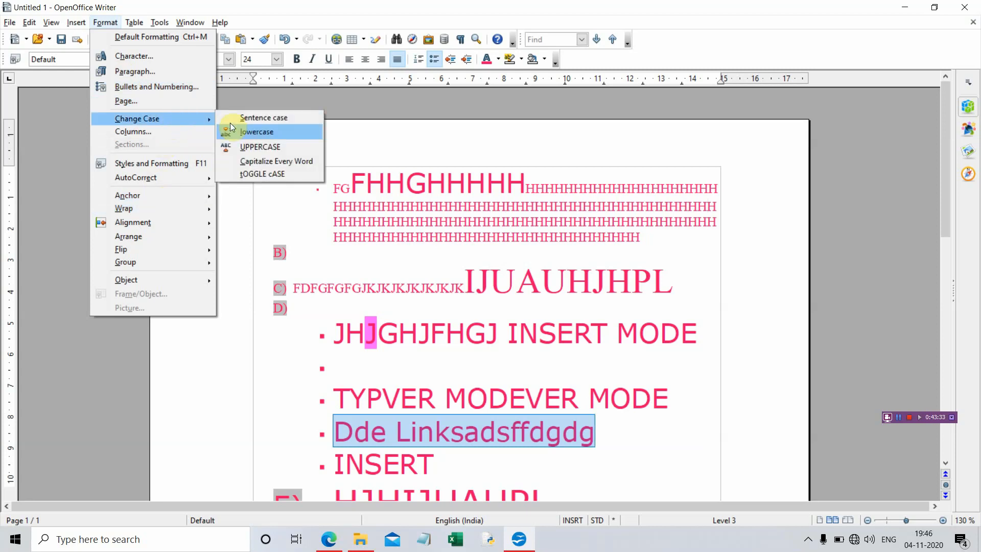
left_click(254, 174)
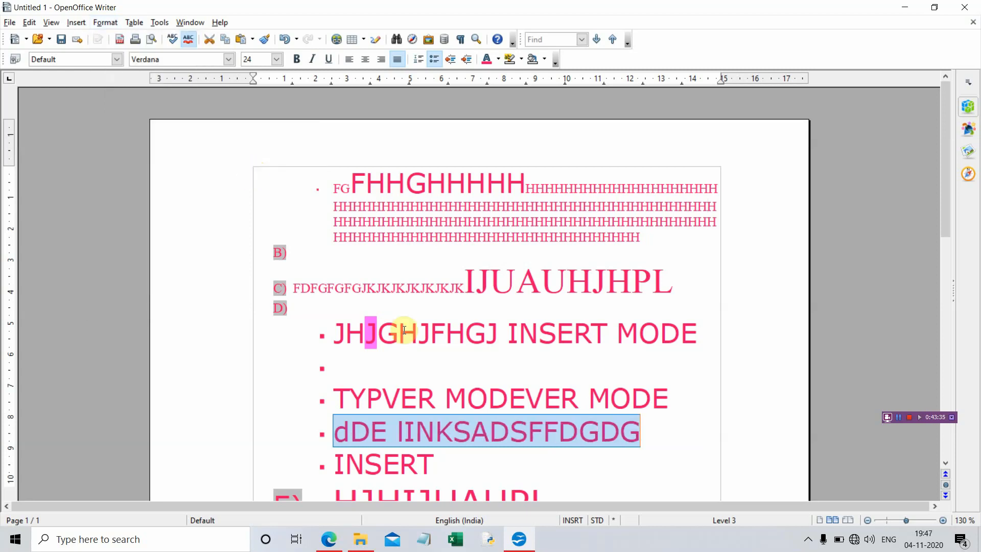
Reset the second word of the "dDE lINKSADSFFDGDG" bullet to default formatting
left_click(456, 427)
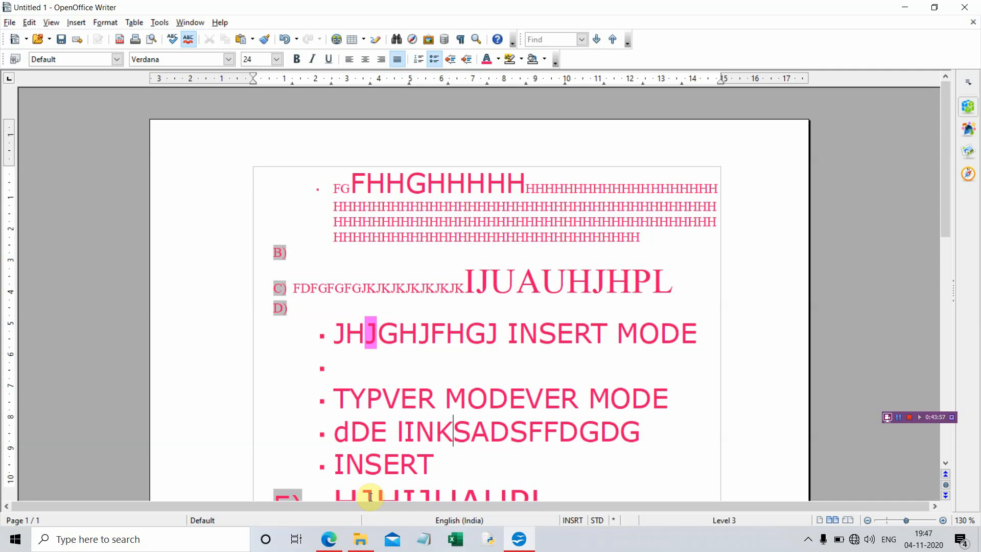
key("ctrl+m")
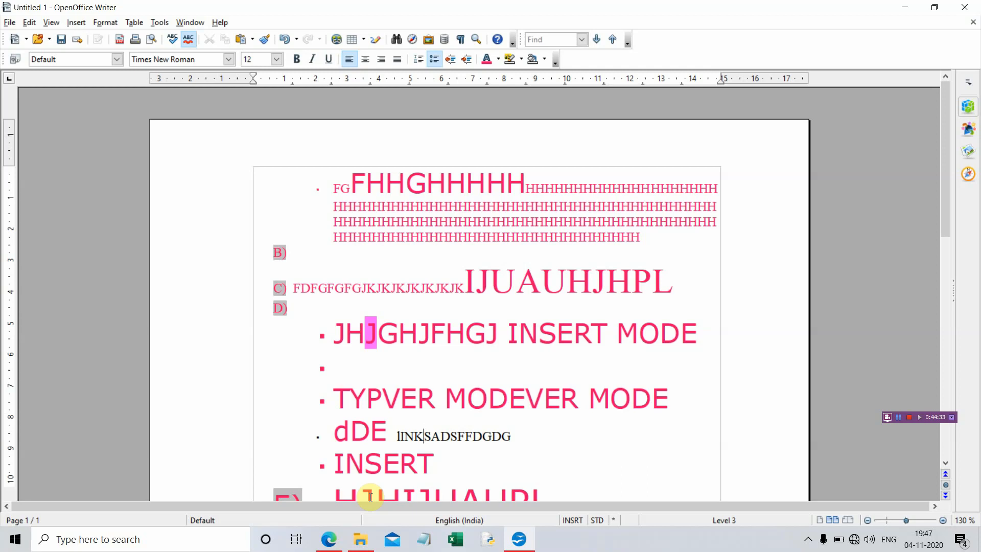
left_click(234, 408)
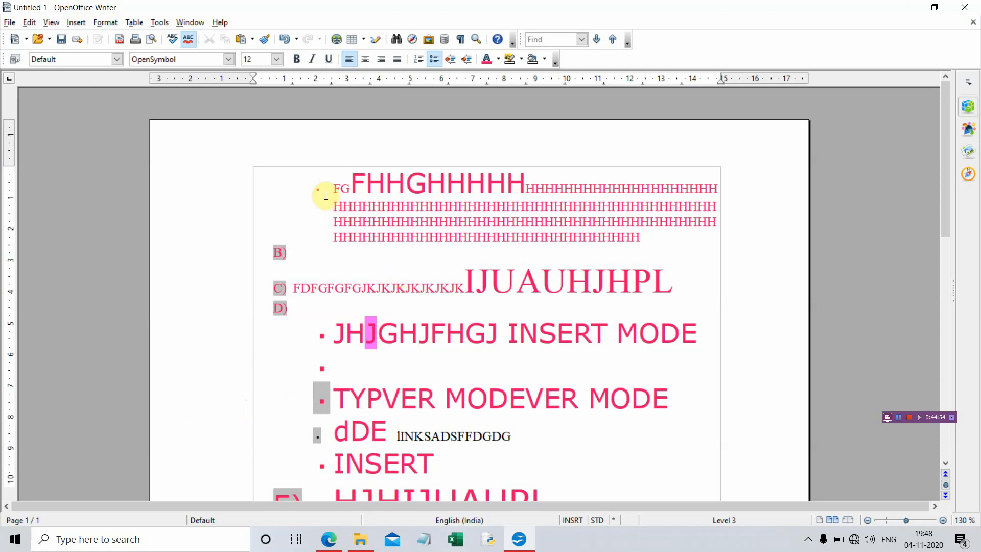
Select the first line of the first bullet and increase the bullet's indent twice
left_click_drag(327, 191, 472, 255)
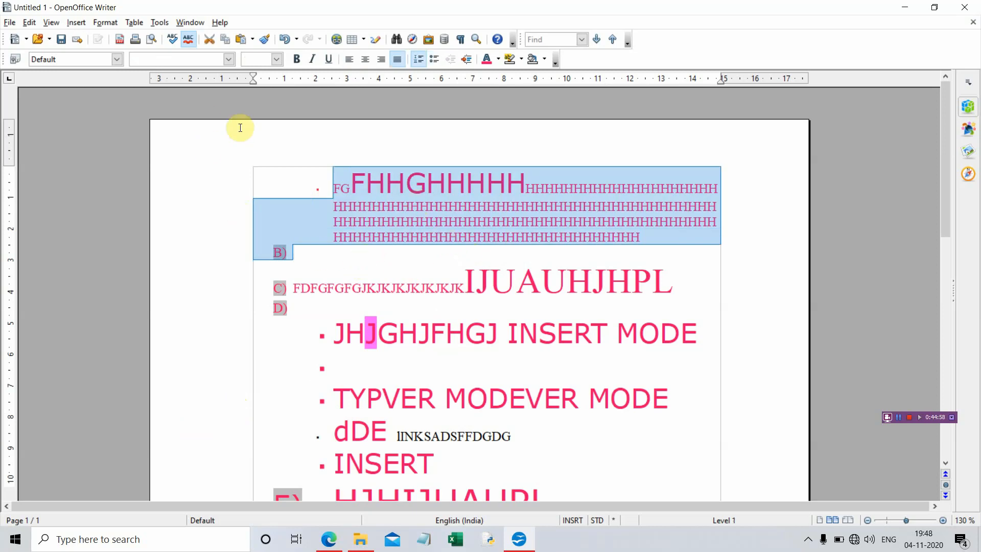
left_click(341, 252)
left_click(334, 190)
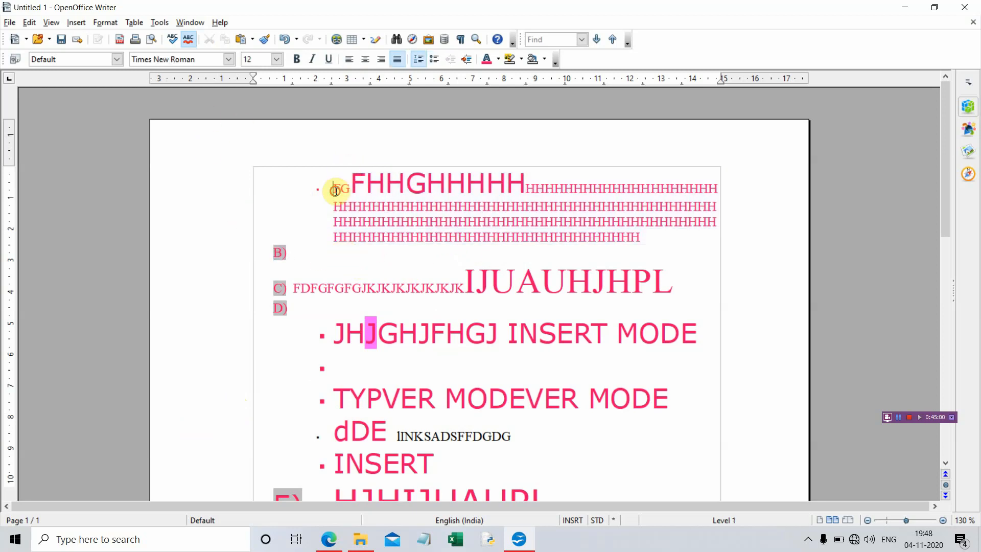
left_click_drag(335, 190, 711, 184)
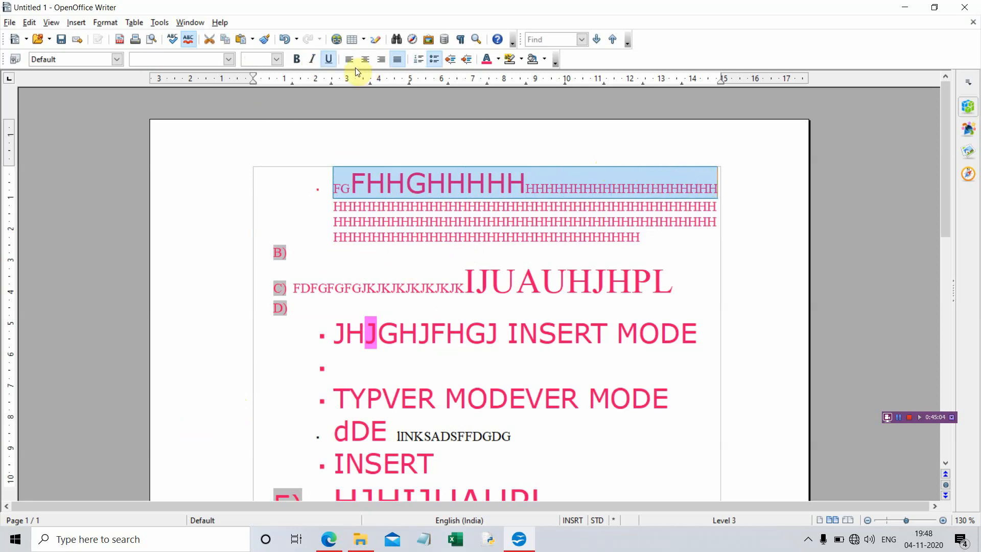
left_click(467, 61)
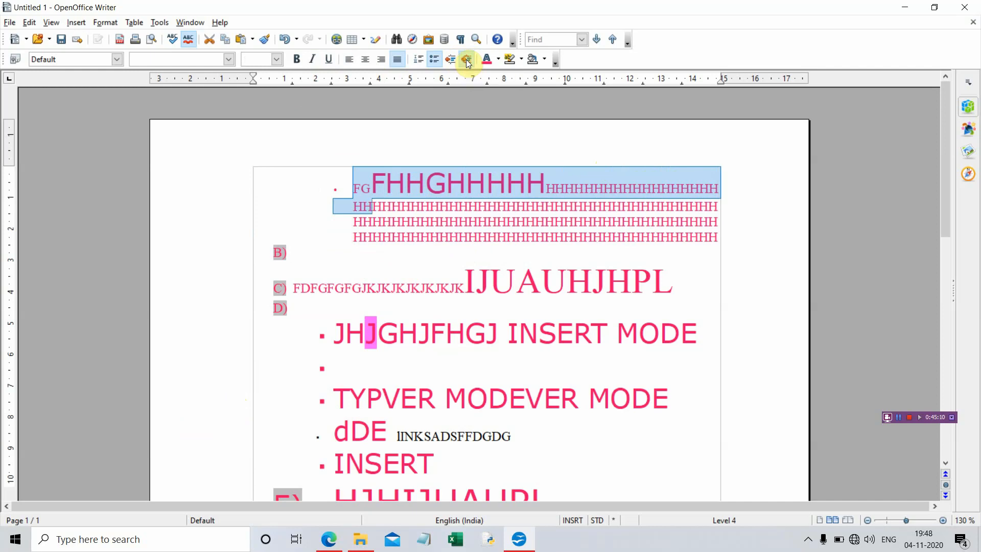
left_click(466, 60)
Decrease the first bullet's indent three times and clear the selection
left_click(450, 60)
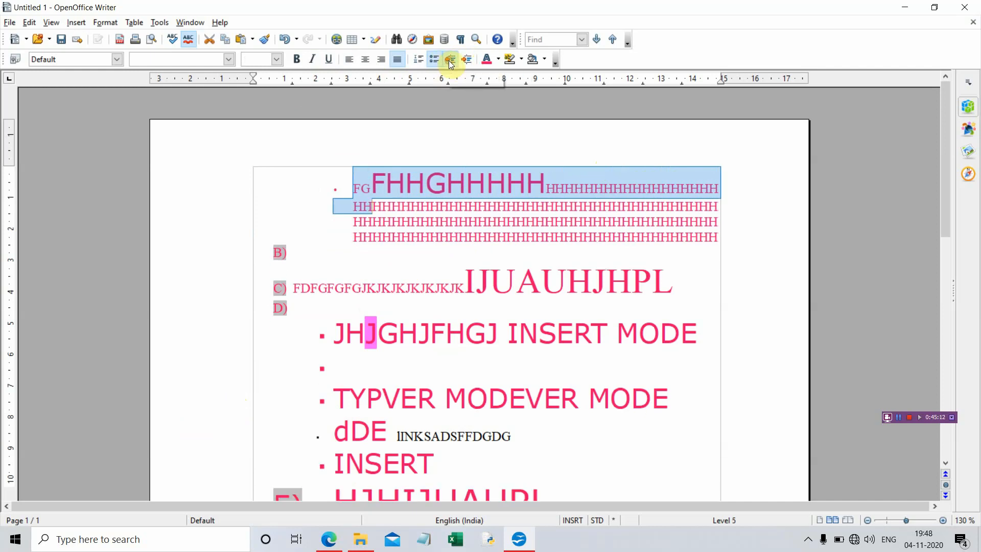
left_click(450, 60)
left_click(450, 60)
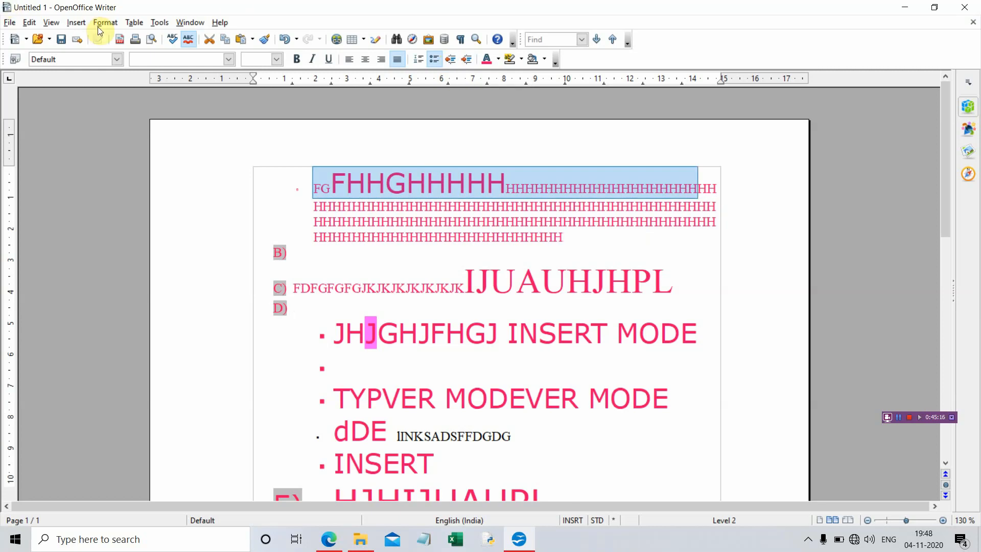
left_click(242, 192)
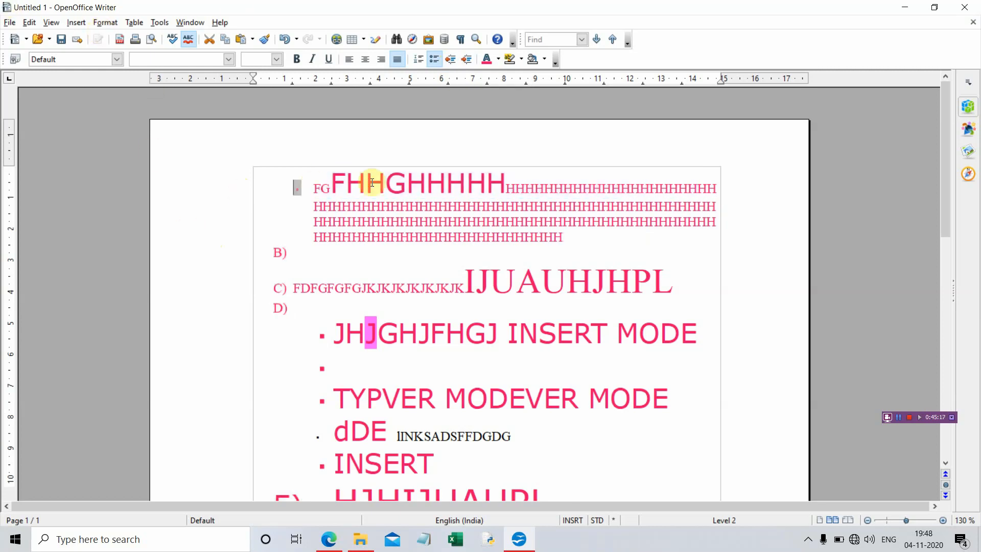
Set the first bullet's indent to 1.61 cm before text and 0.40 cm after text, with an automatic first-line indent
left_click_drag(359, 183, 587, 168)
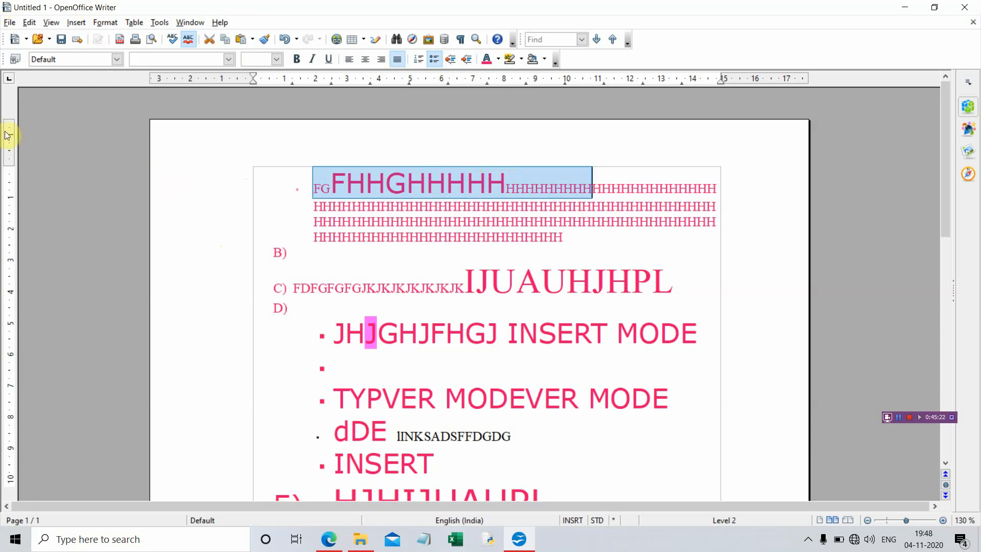
scroll(10, 135, "down", 1)
left_click(104, 26)
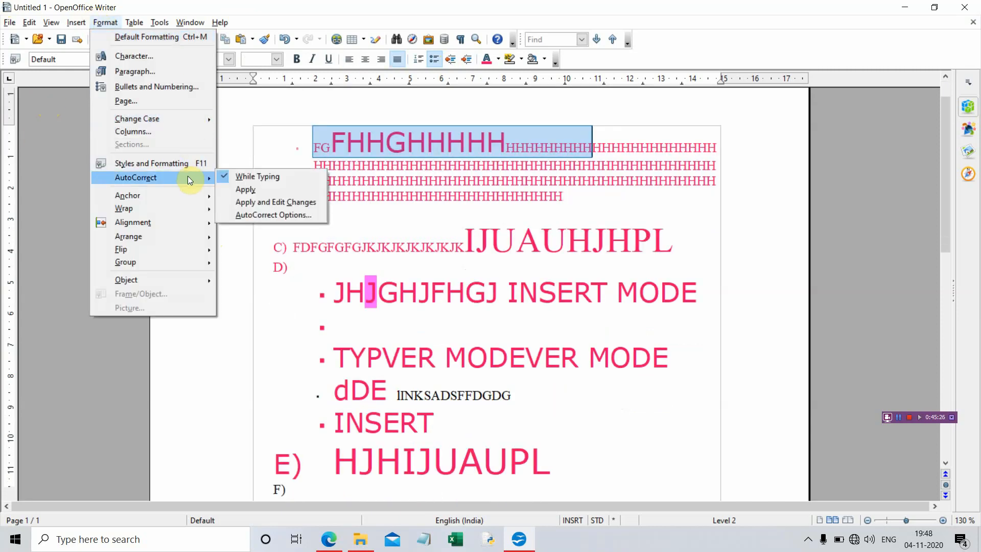
left_click(183, 71)
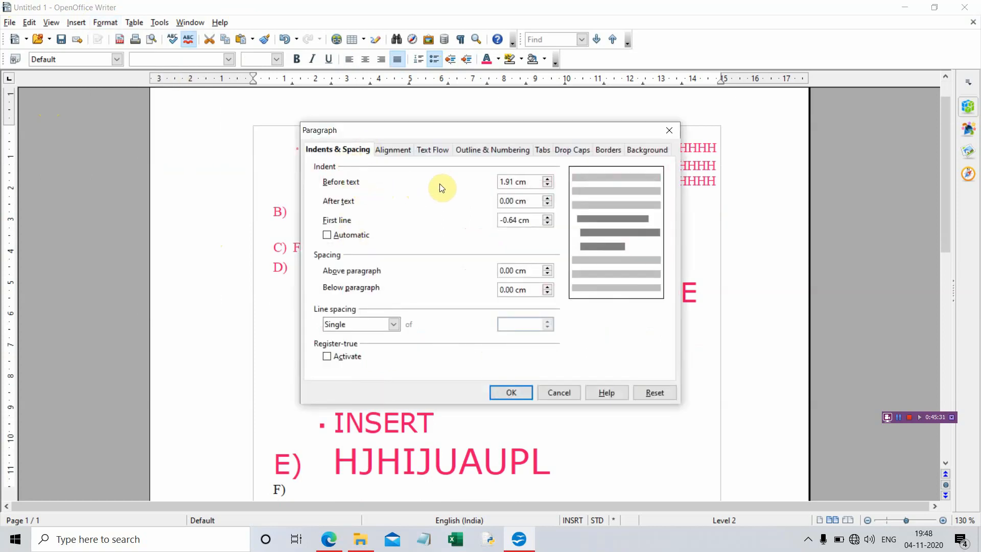
left_click(546, 184)
double_click(545, 185)
left_click(547, 198)
left_click(327, 236)
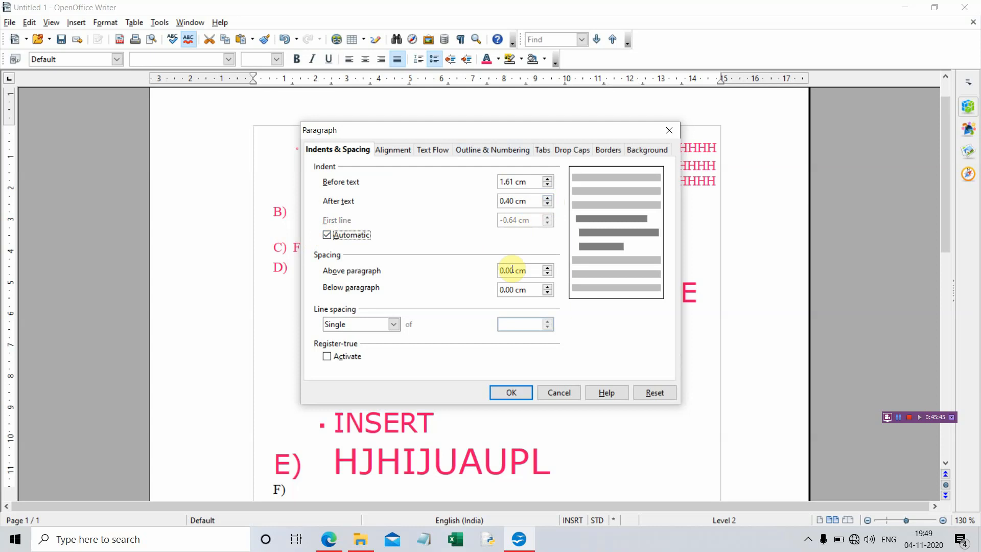
left_click(512, 392)
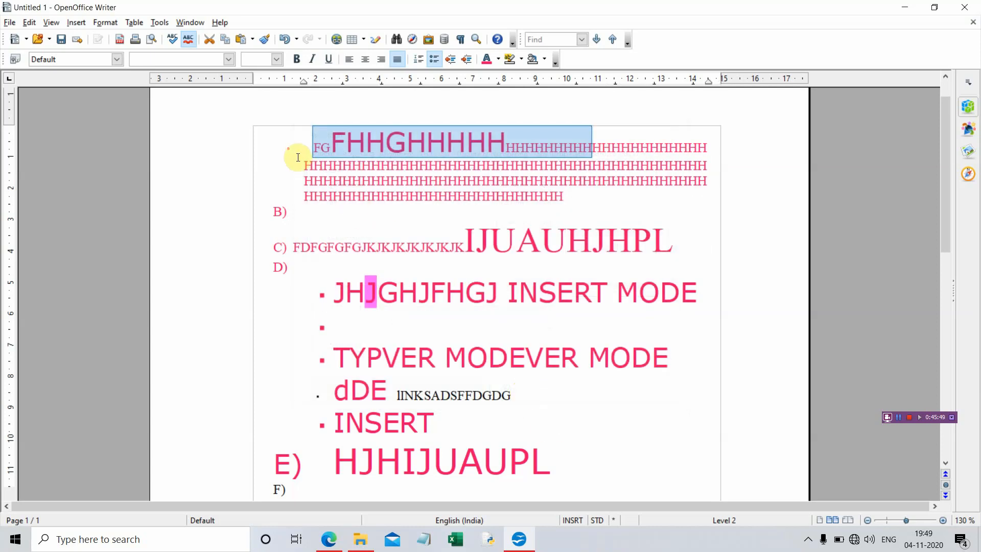
left_click(287, 187)
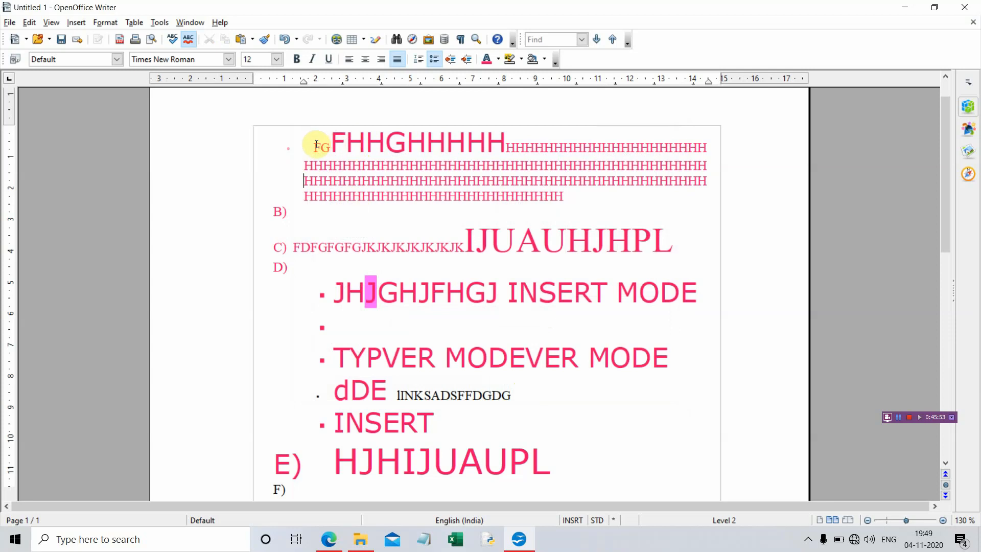
Turn off the automatic first-line indent for the whole first bullet paragraph and set its first-line indent to -1.24 cm
left_click_drag(316, 144, 608, 194)
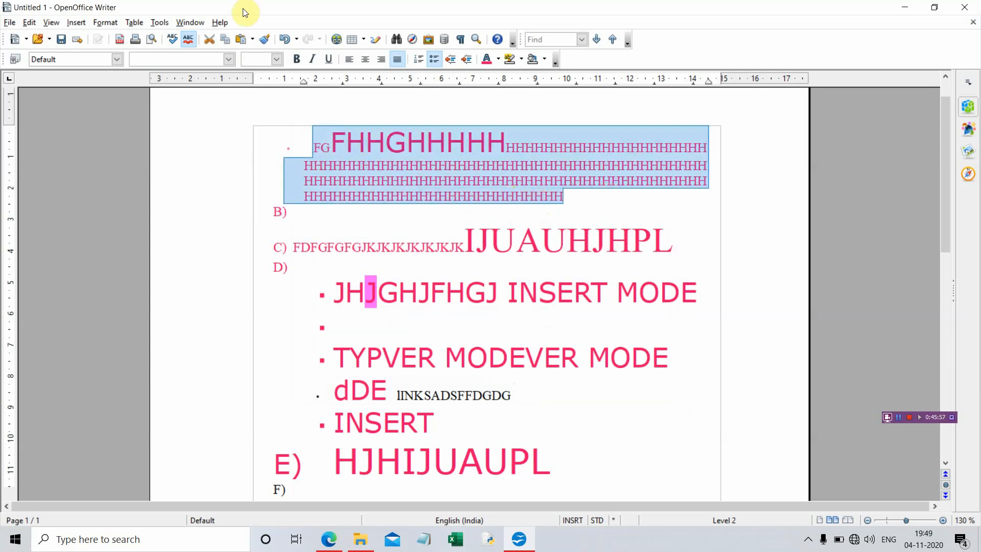
left_click(105, 22)
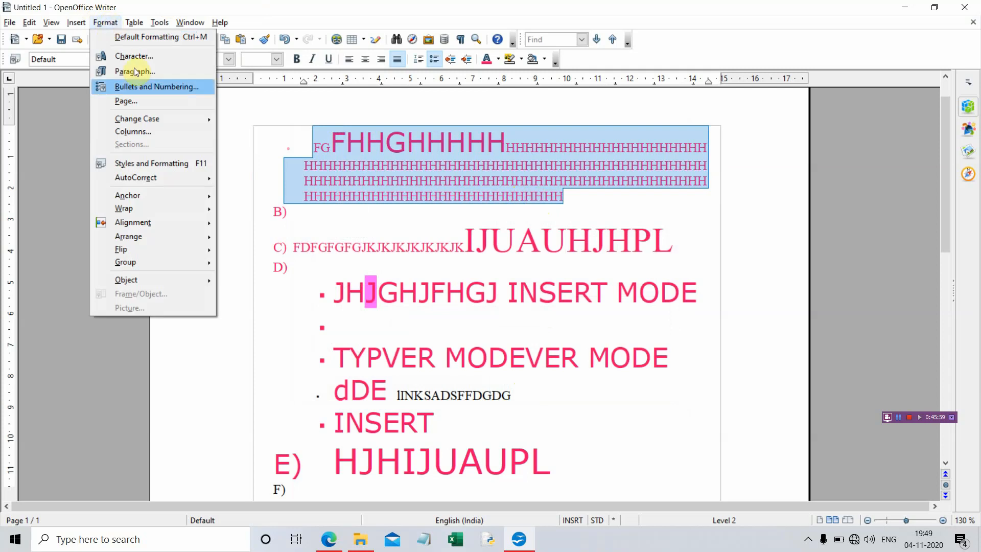
mouse_move(174, 195)
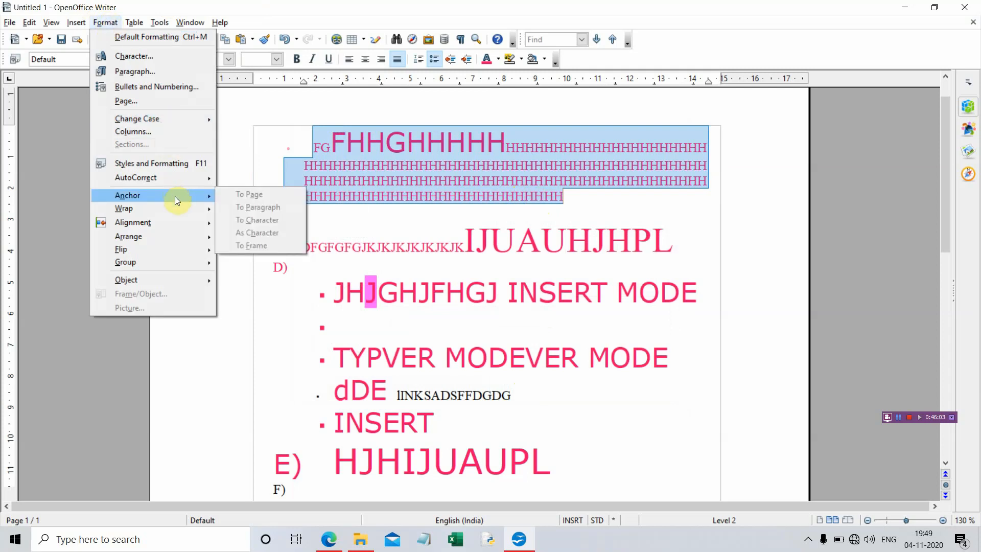
left_click(173, 68)
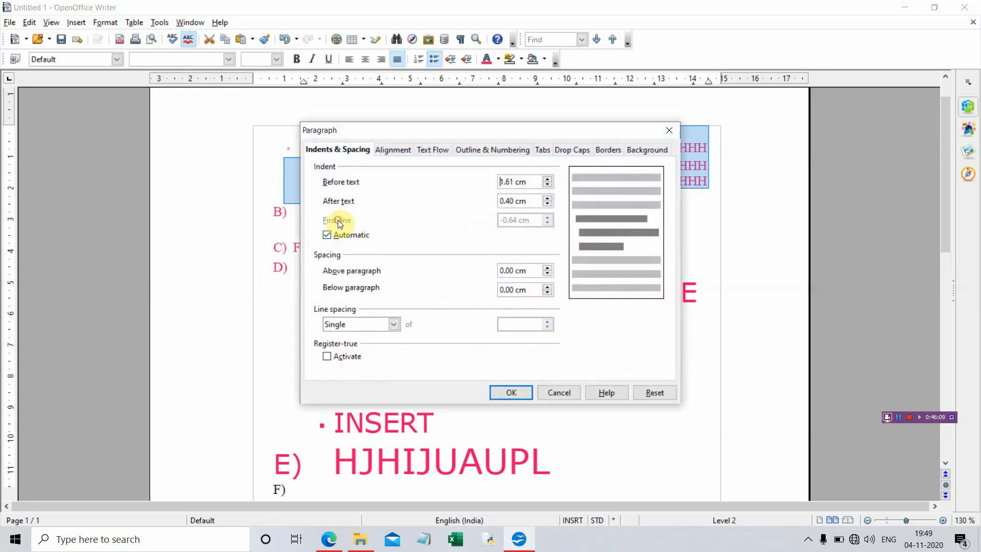
left_click(331, 238)
left_click(547, 223)
left_click(524, 394)
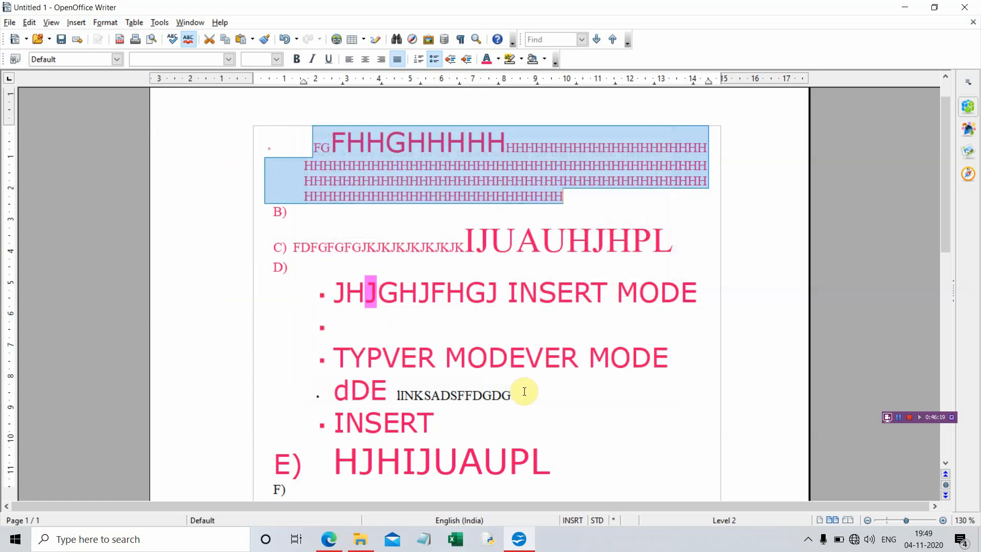
left_click(378, 225)
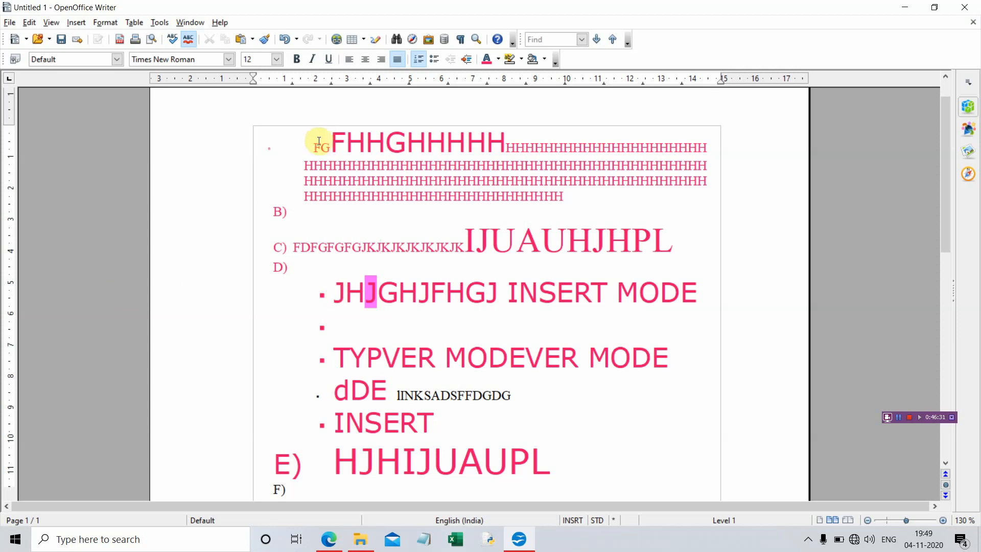
Set the first bullet paragraph's first-line indent to -1.94 cm
left_click_drag(320, 144, 689, 138)
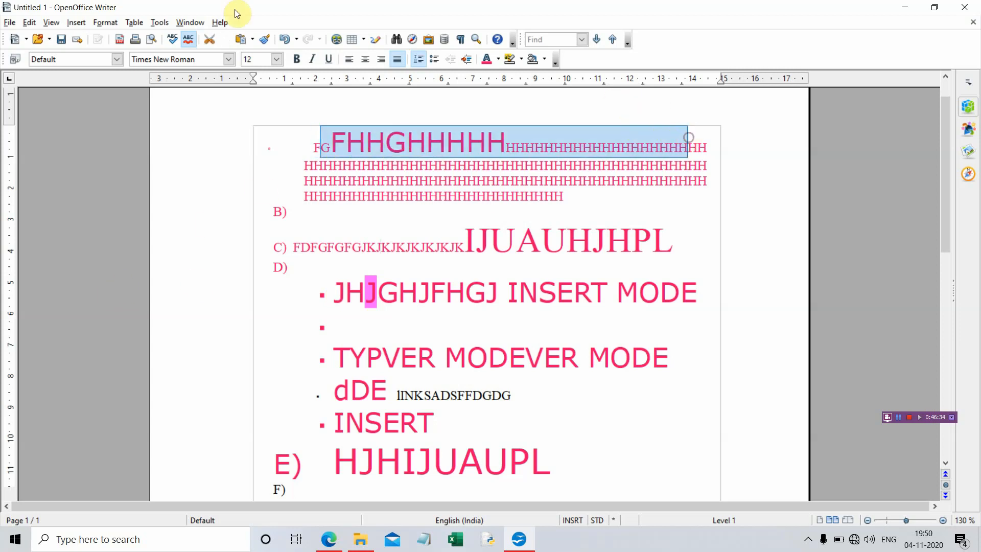
left_click(111, 24)
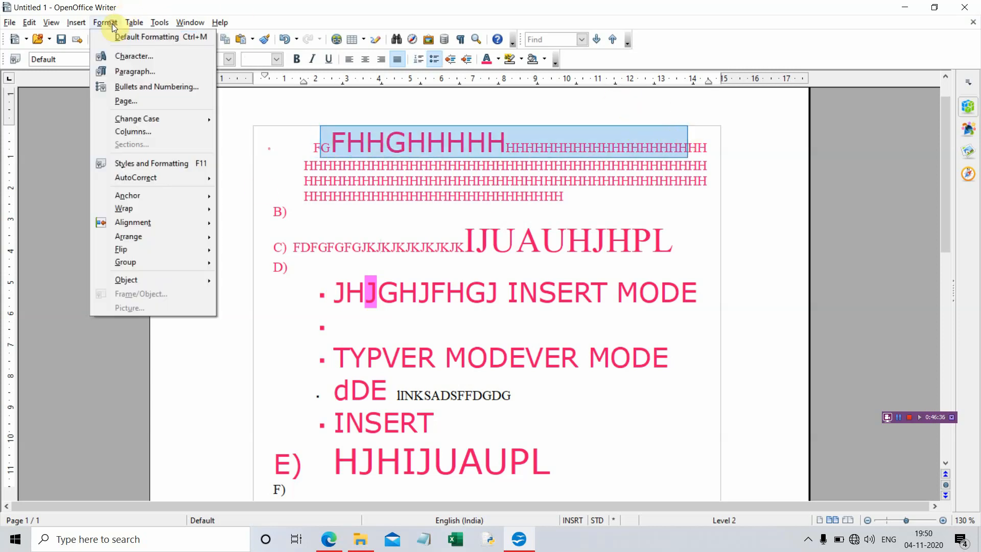
left_click(169, 72)
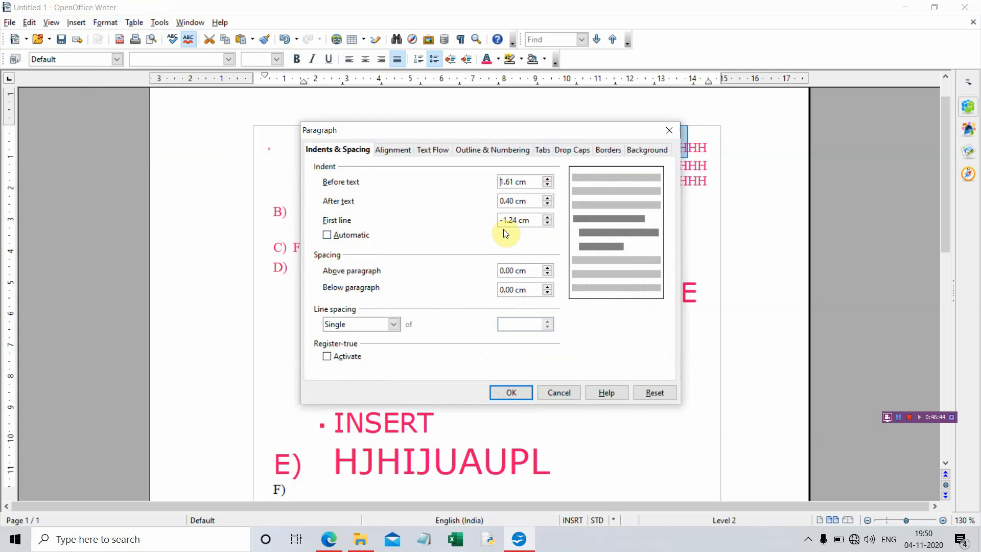
left_click(548, 217)
left_click(547, 216)
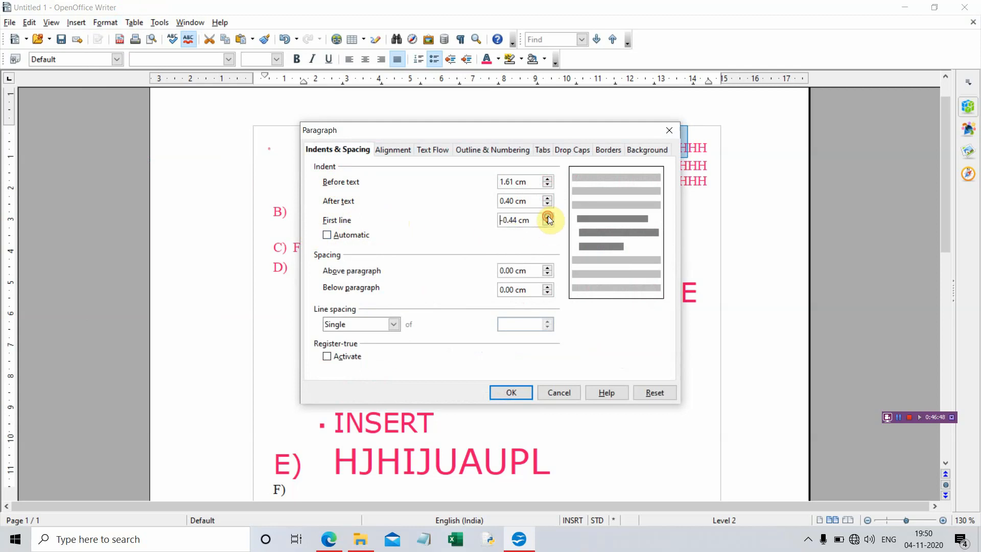
left_click(547, 216)
left_click(548, 217)
left_click(548, 223)
left_click(548, 223)
left_click(547, 222)
left_click(547, 223)
left_click(547, 223)
left_click(548, 223)
left_click(548, 222)
left_click(547, 222)
left_click(548, 223)
left_click(547, 223)
left_click(548, 223)
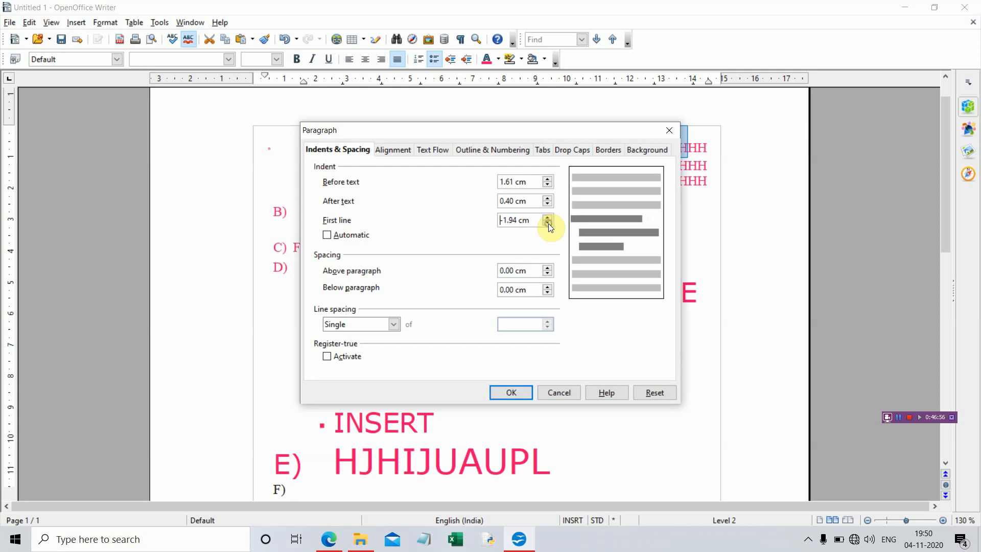
left_click(513, 392)
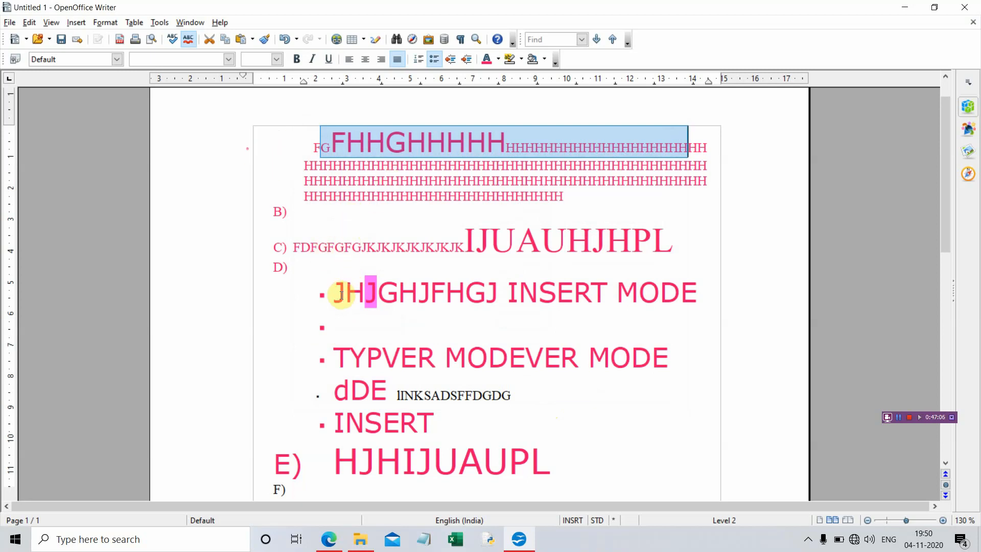
Lower the first-line indent of the bullets from "JHJGHJFHGJ INSERT MODE" through "dDE lINKSADSFFDGDG" to below -1.34 cm
left_click_drag(342, 295, 473, 392)
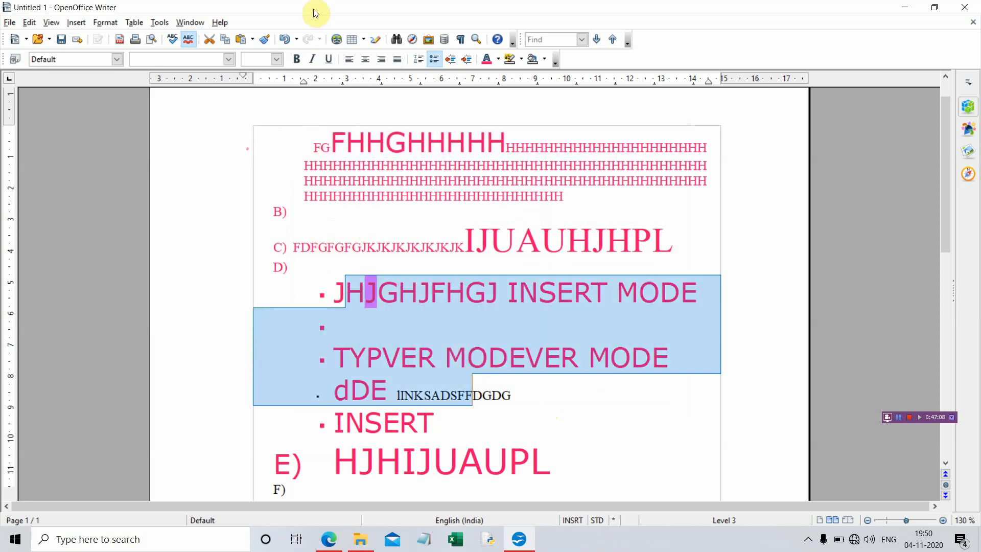
left_click(102, 22)
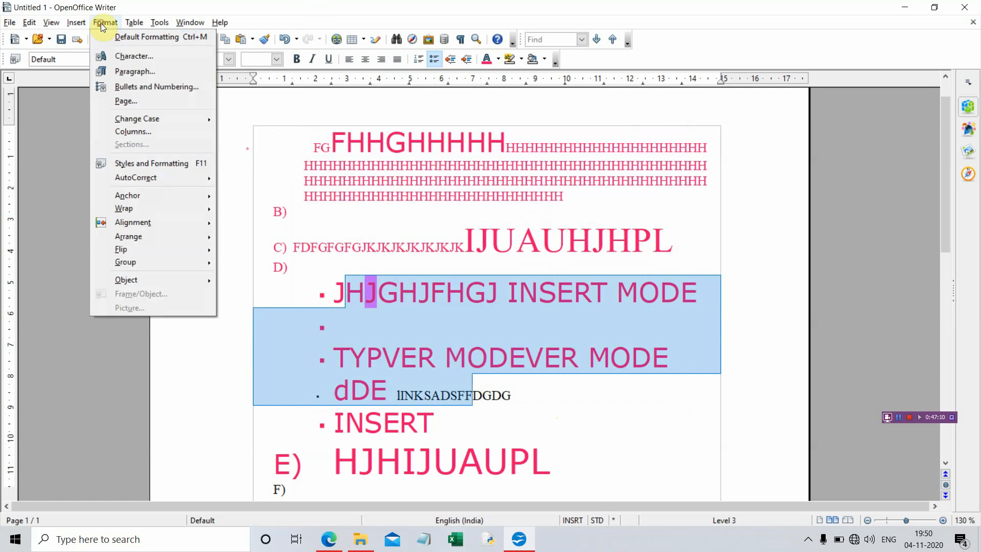
left_click(127, 70)
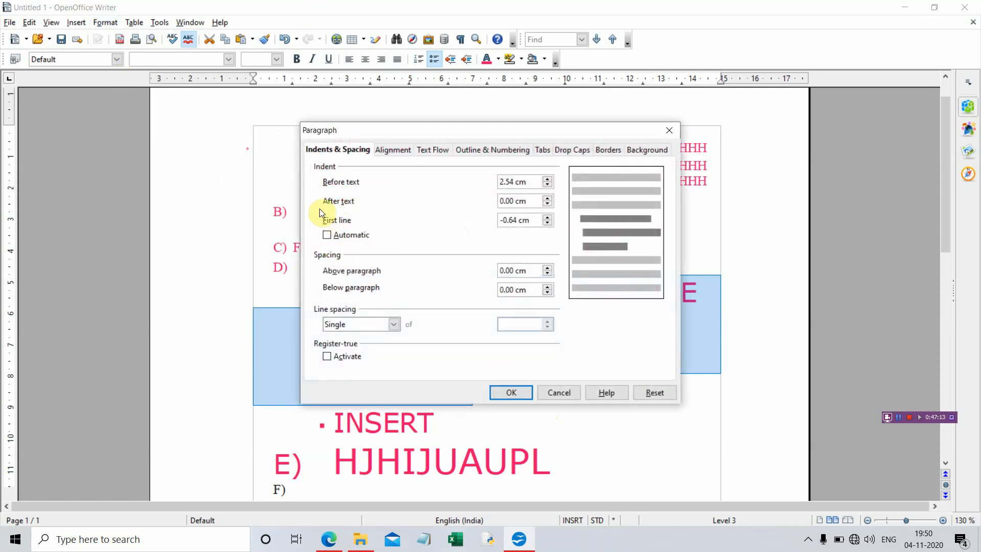
left_click(547, 223)
left_click(547, 223)
left_click(547, 223)
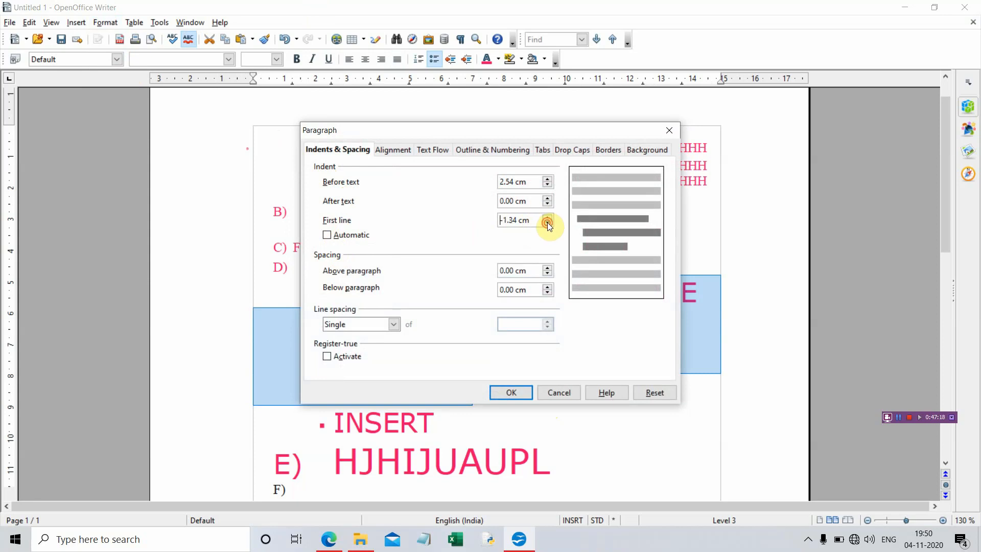
left_click(547, 223)
left_click(512, 394)
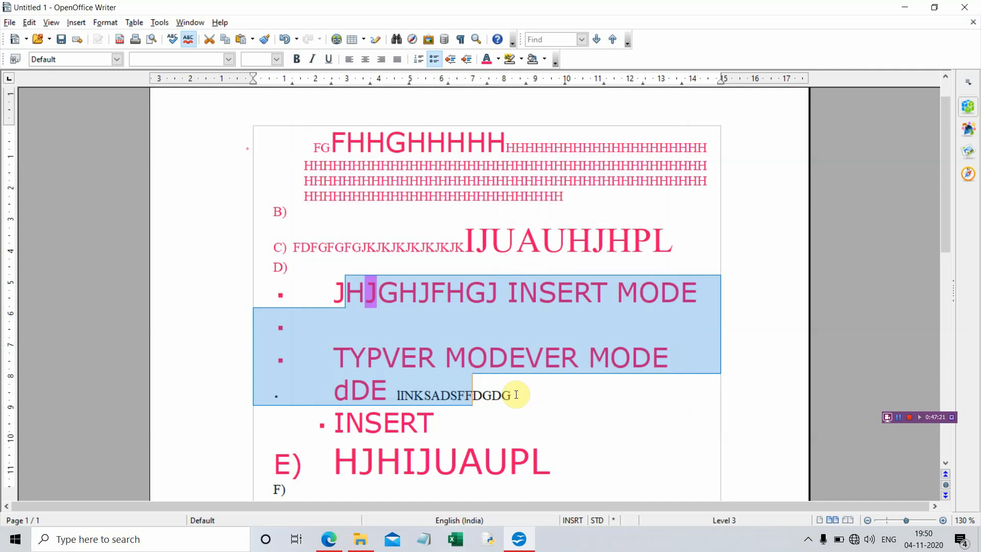
left_click(541, 397)
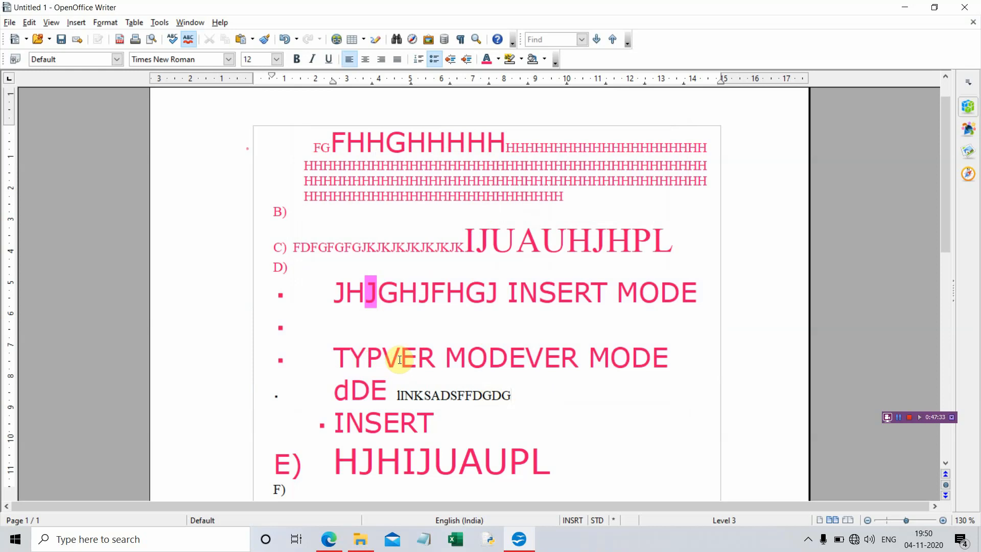
Remove the bullets and numbering from the first paragraph through the "dDE lINKSADSFFDGDG" line
scroll(400, 359, "up", 1)
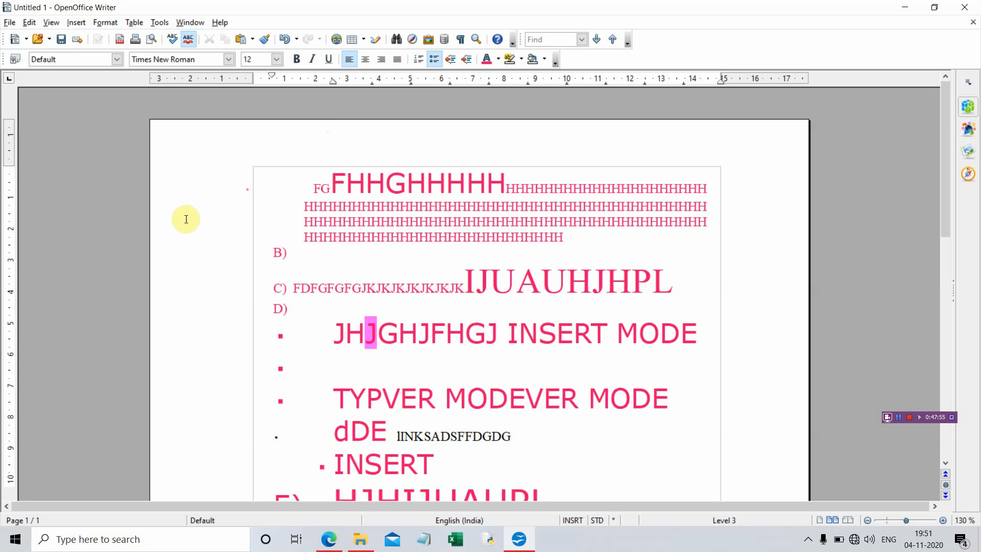
left_click_drag(290, 226, 403, 420)
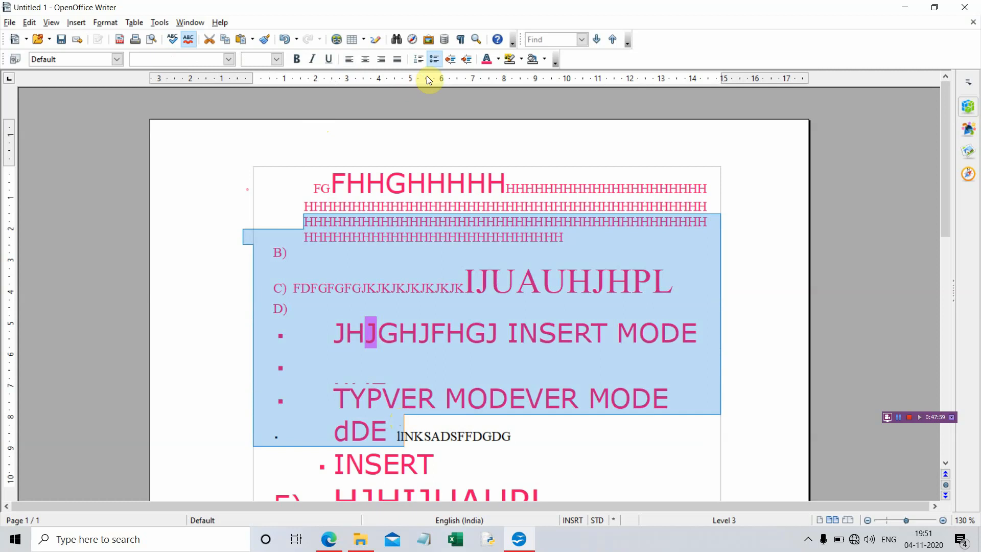
left_click(437, 59)
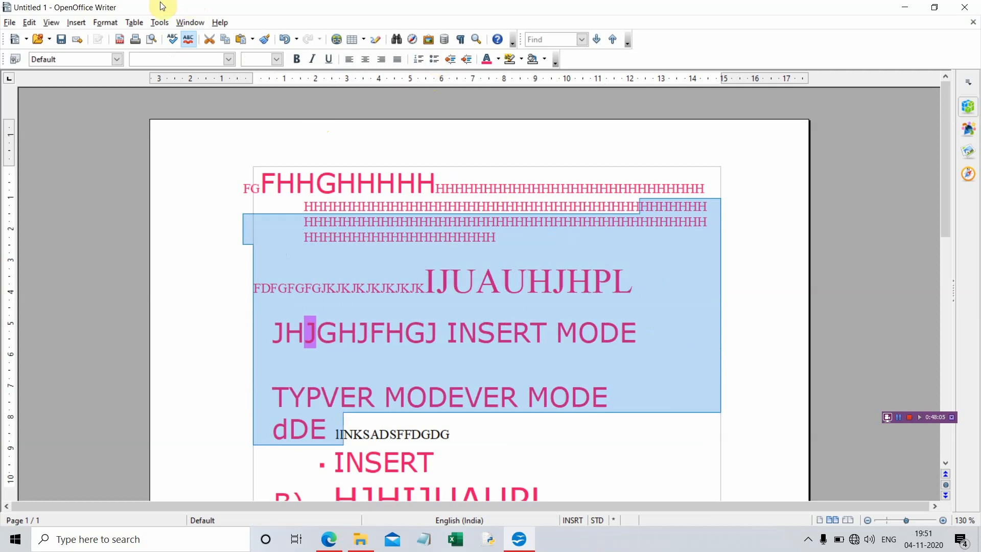
Set the selected paragraphs' line spacing to Proportional at 100 %
left_click(115, 25)
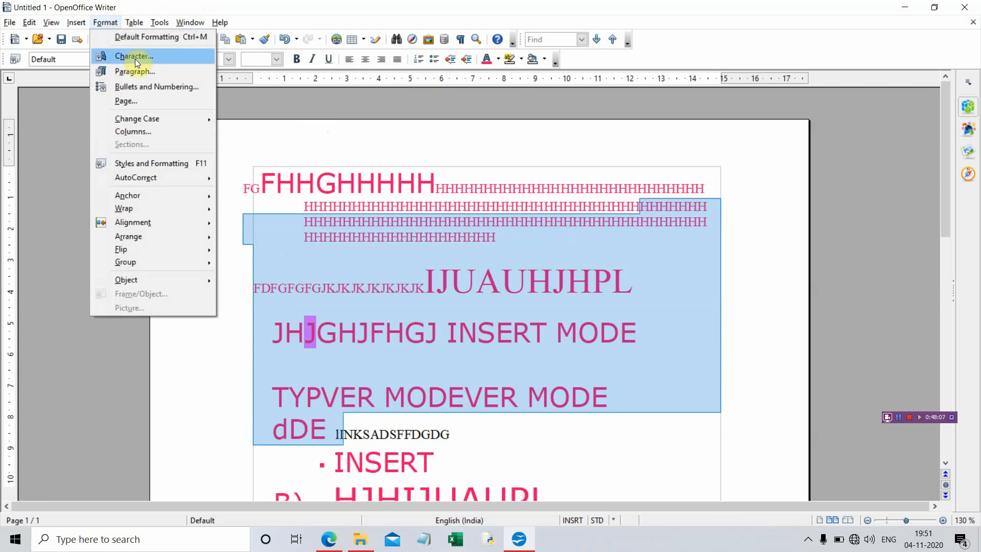
left_click(140, 71)
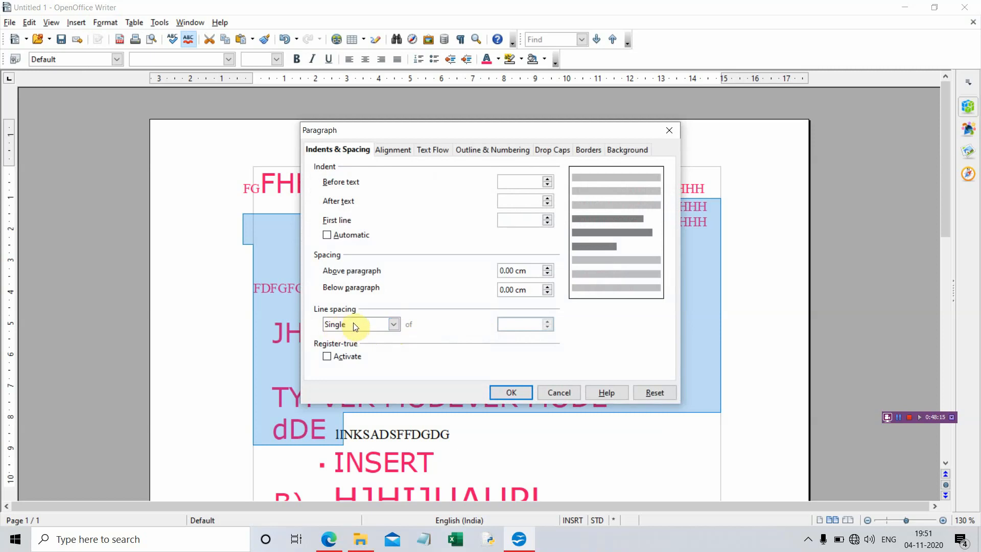
left_click(393, 324)
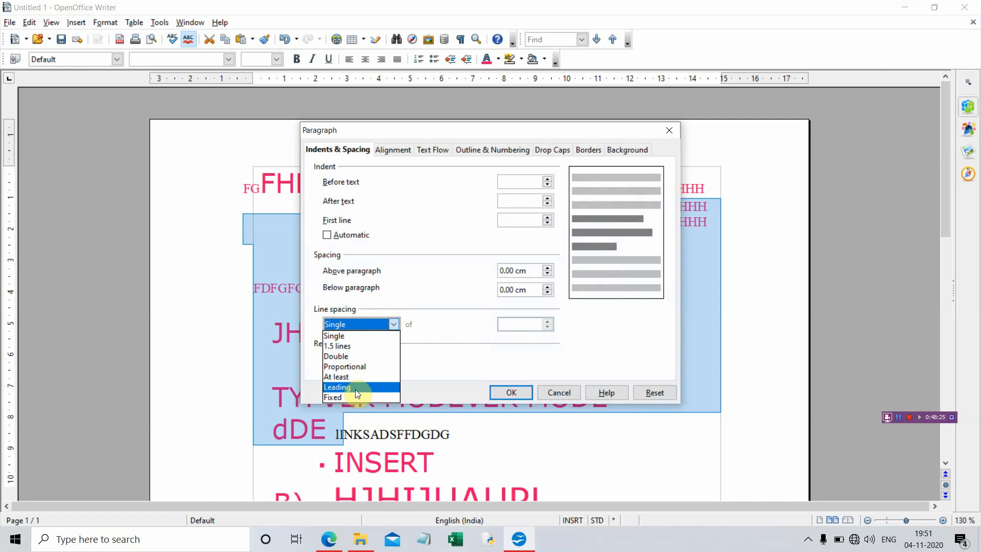
left_click(355, 362)
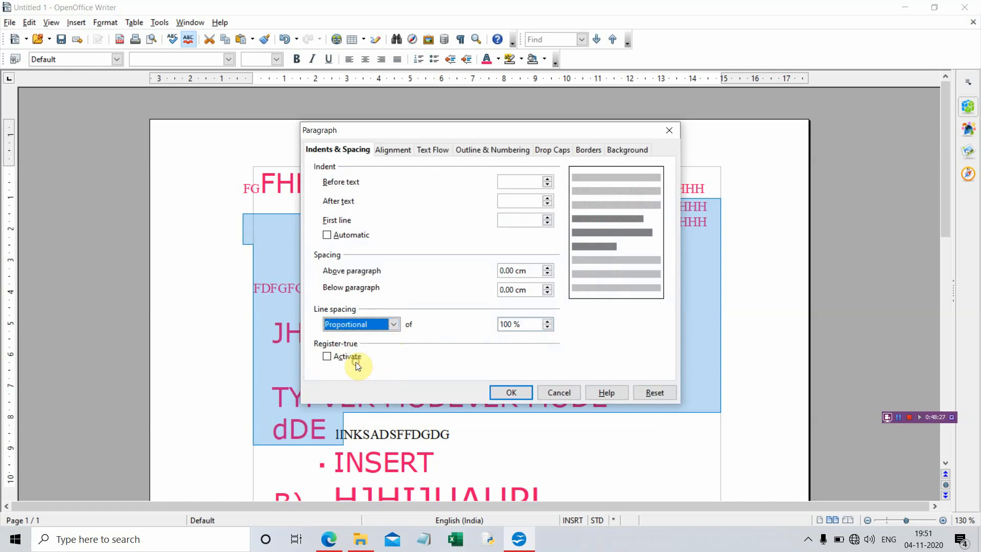
left_click(511, 393)
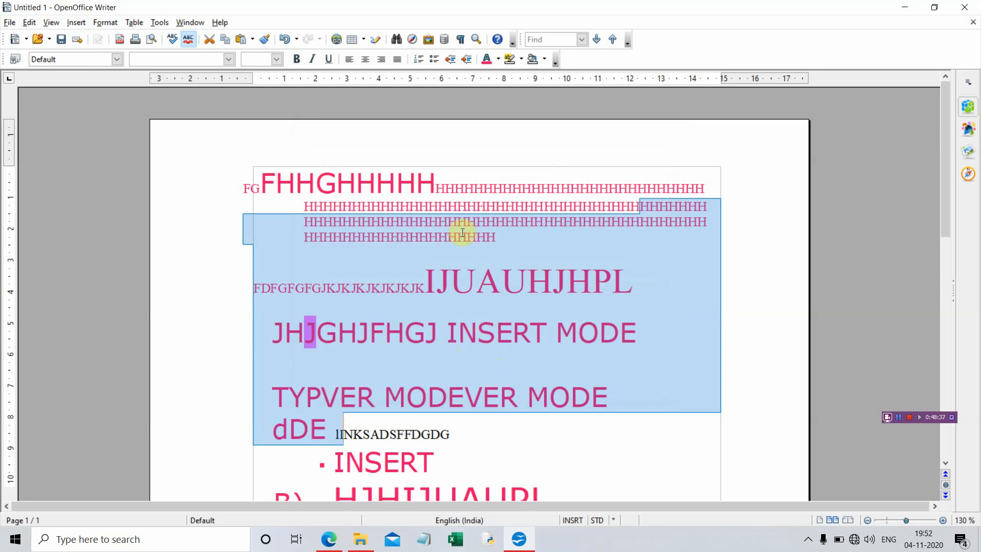
Review the line spacing choices and alignment options in the selected paragraphs' formatting settings, and close them without changes
left_click(104, 25)
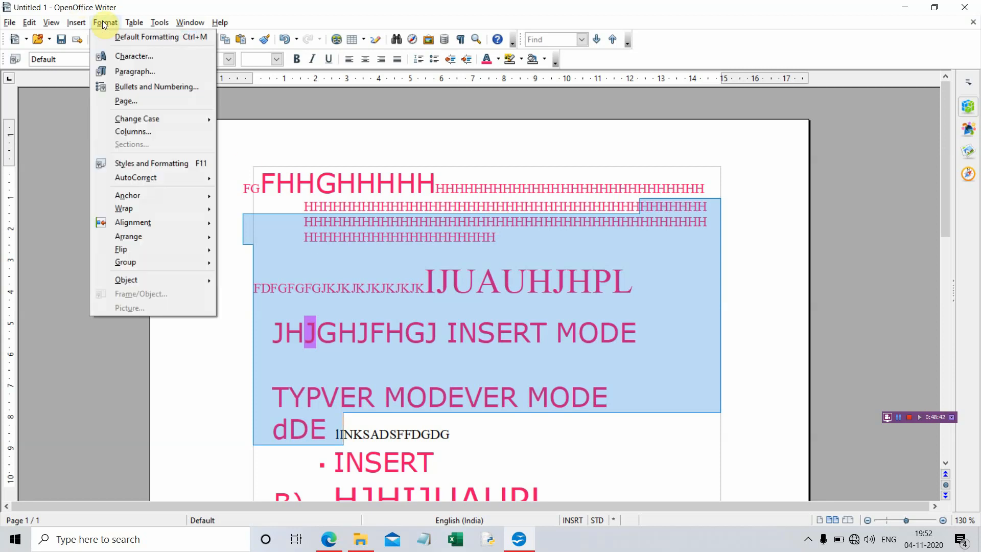
left_click(134, 70)
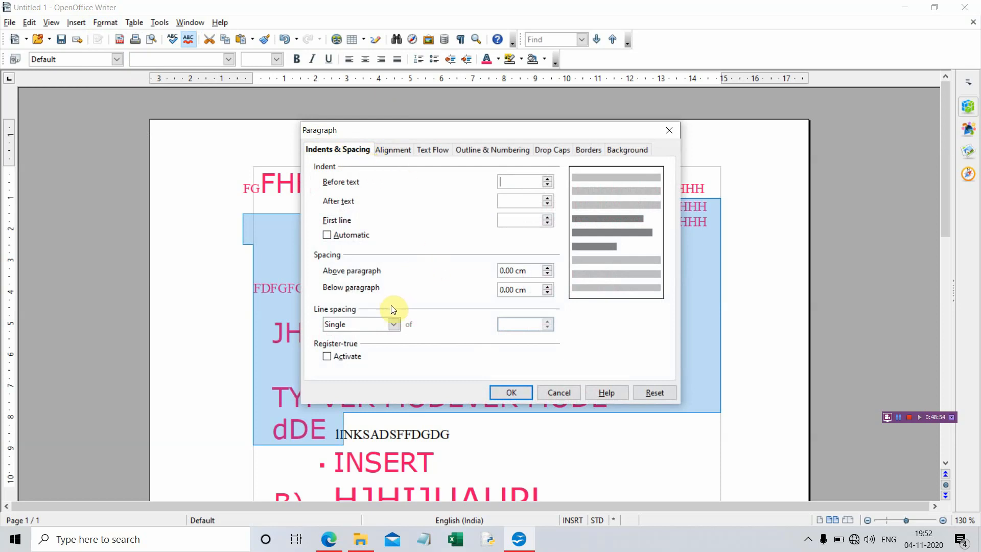
left_click(394, 324)
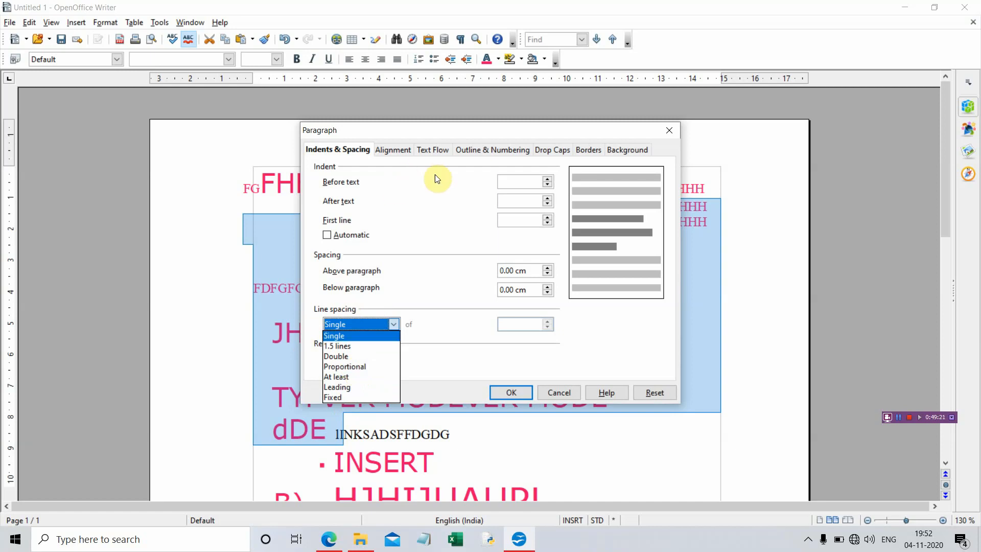
left_click(443, 307)
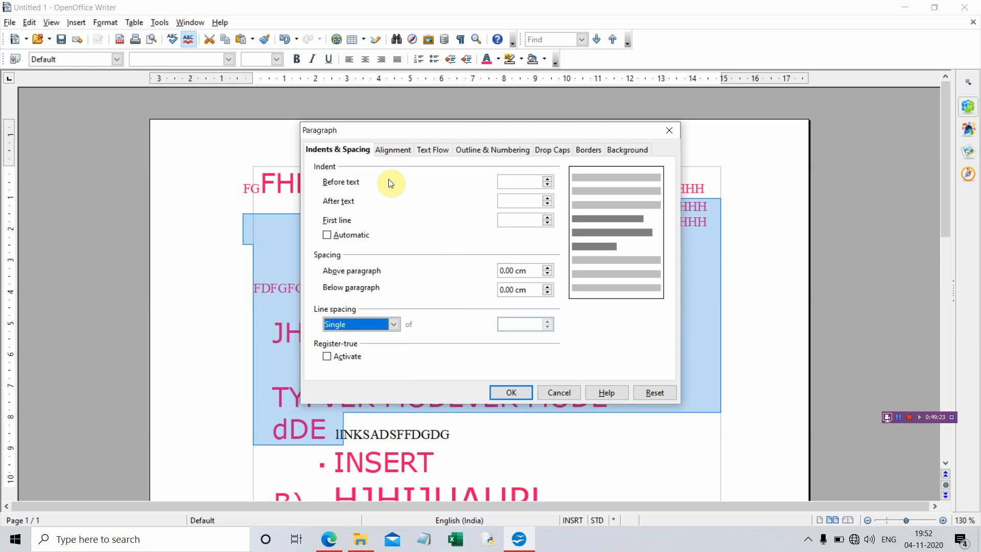
left_click(394, 151)
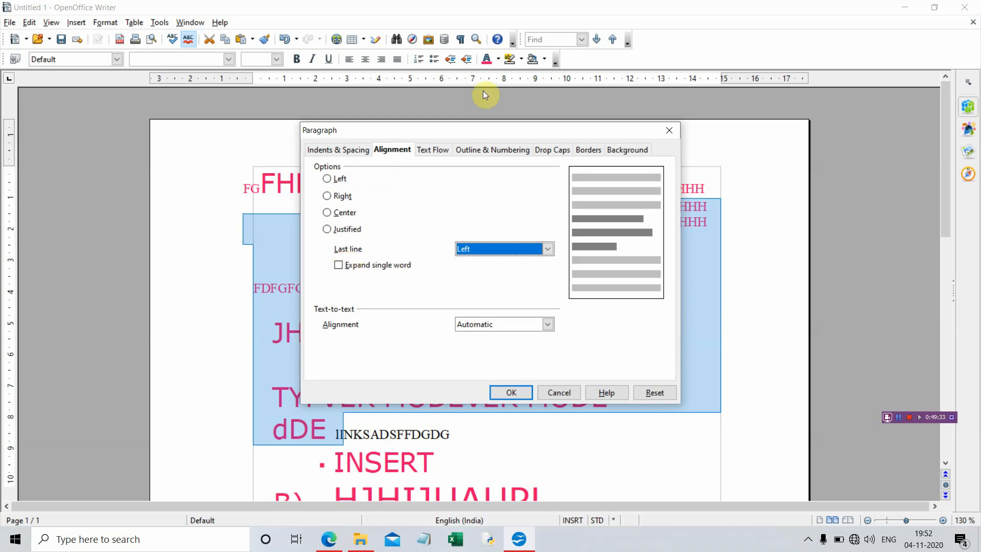
left_click(667, 132)
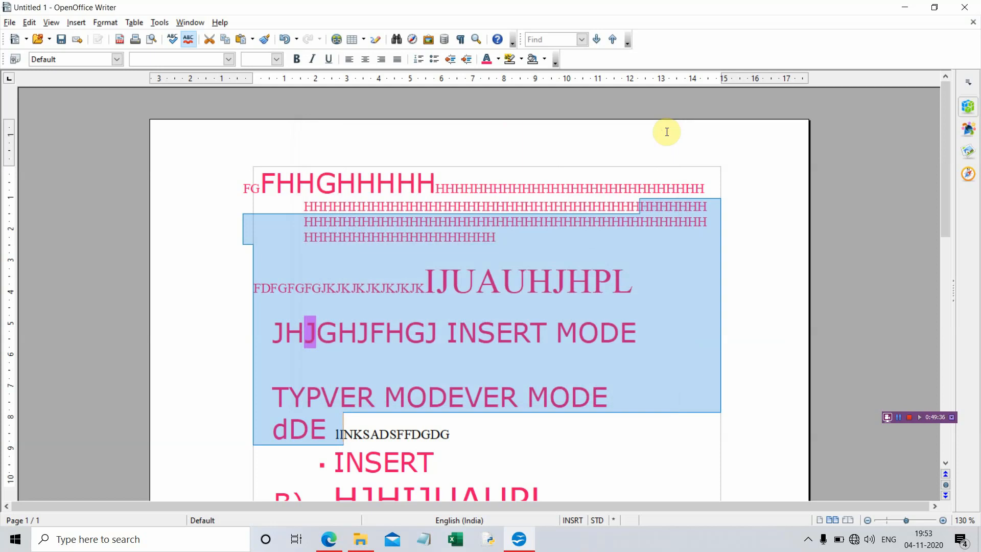
Open the default page style's page settings and try both orientations, ending on Landscape
left_click(99, 21)
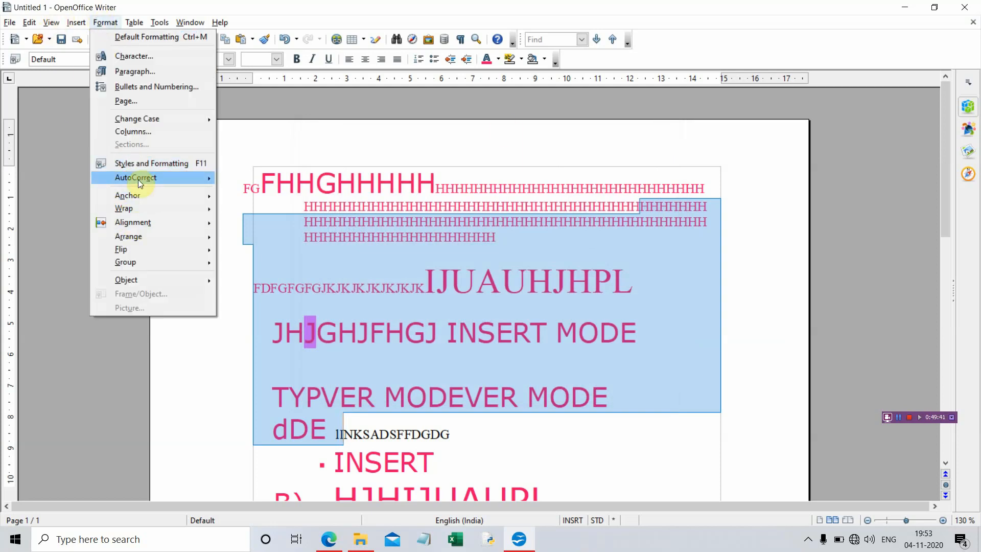
left_click(131, 101)
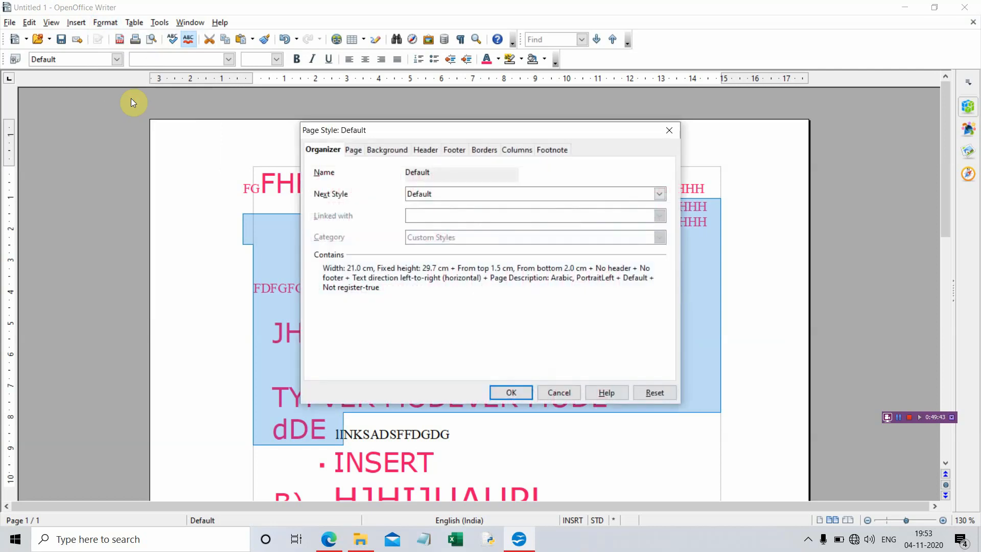
left_click(353, 150)
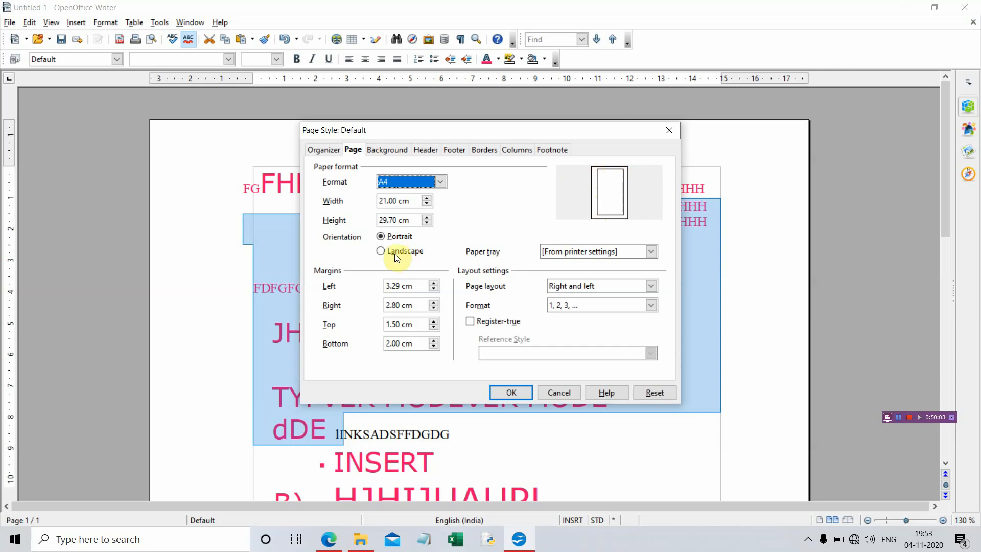
left_click(381, 255)
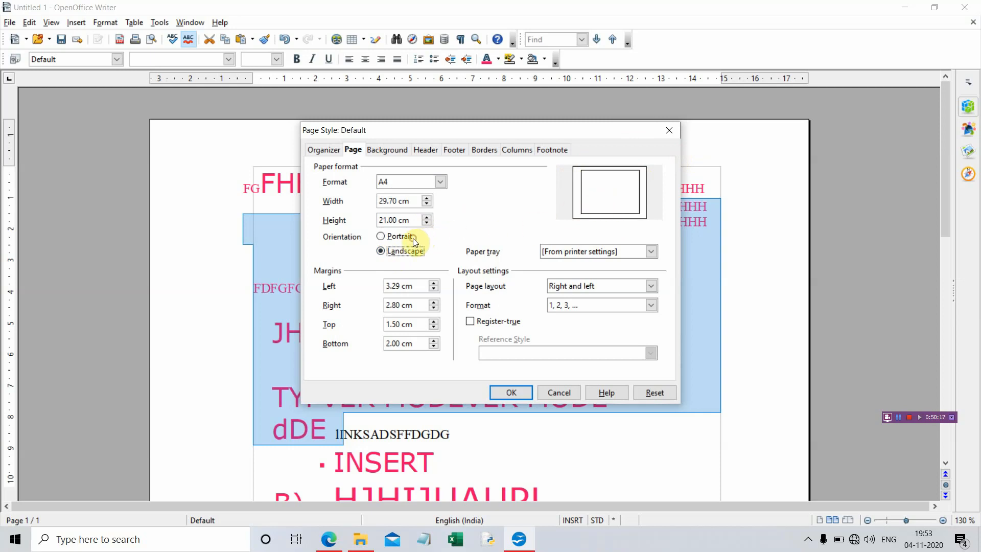
left_click(381, 236)
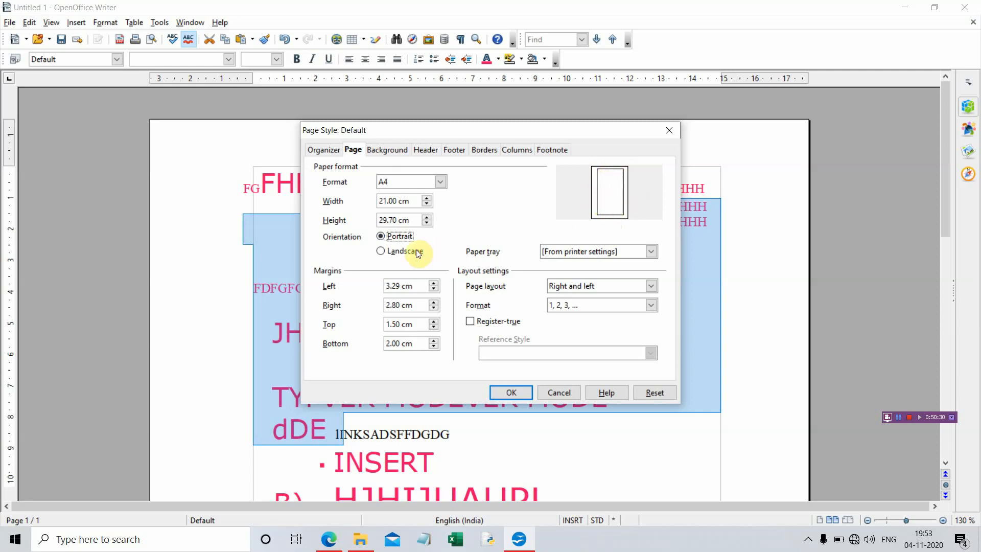
left_click(388, 252)
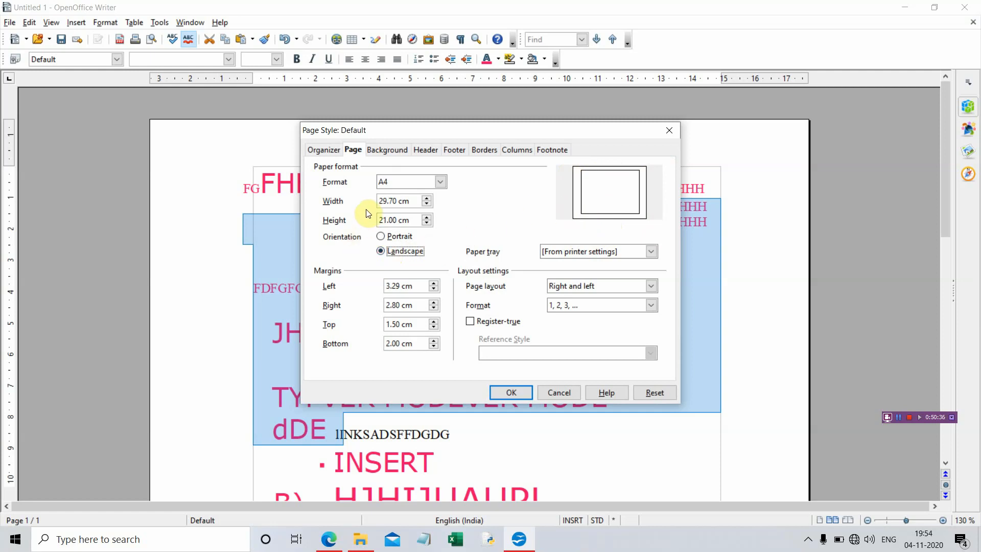
Try the A3 paper format in the page style and return it to A4
left_click(440, 181)
left_click(431, 204)
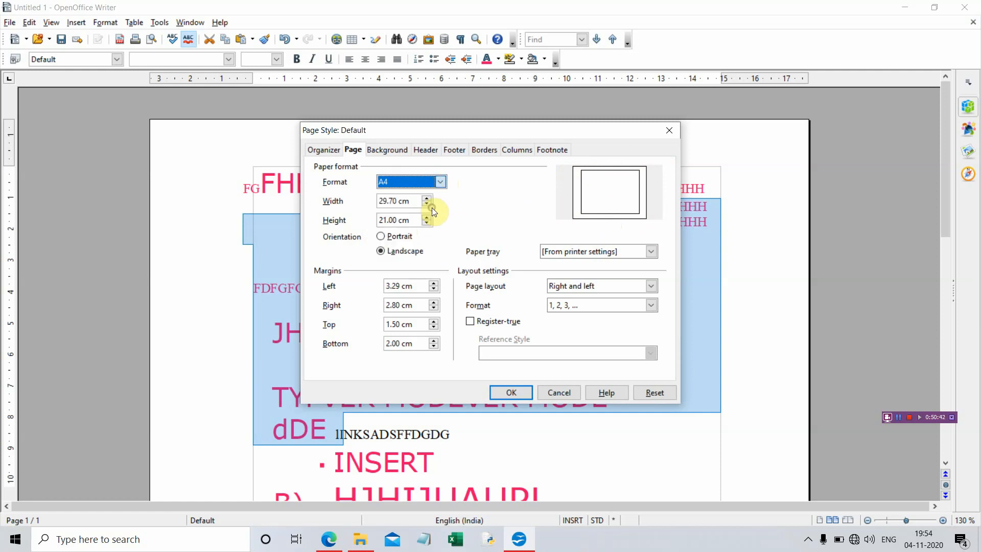
left_click(438, 180)
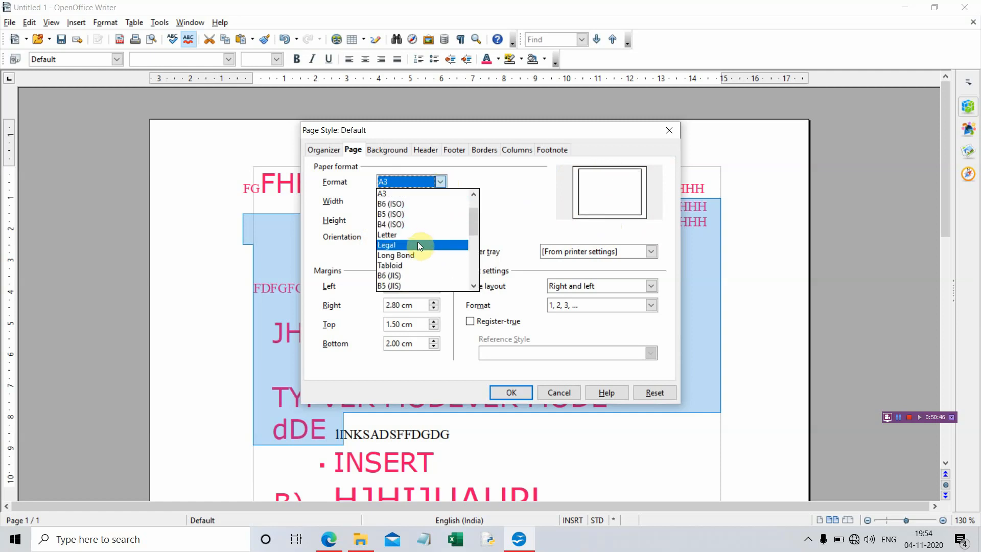
left_click(473, 194)
left_click(473, 194)
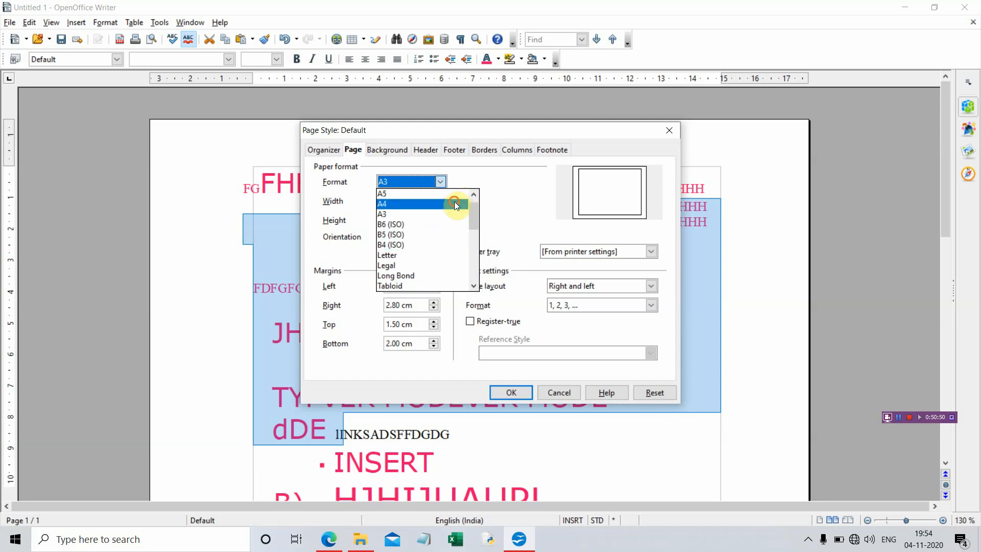
left_click(455, 203)
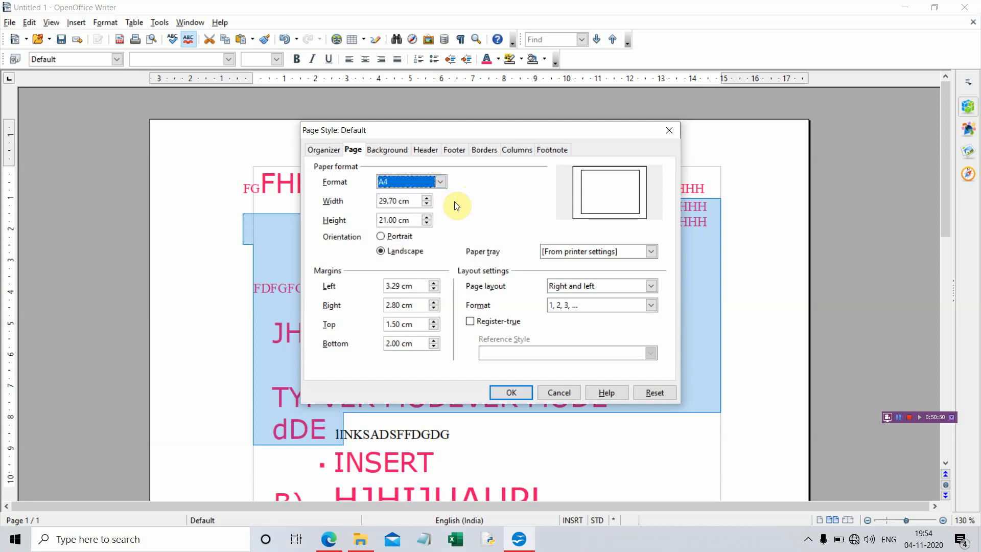
Set the page width to 29.50 cm and the left margin to 1.19 cm
left_click(428, 205)
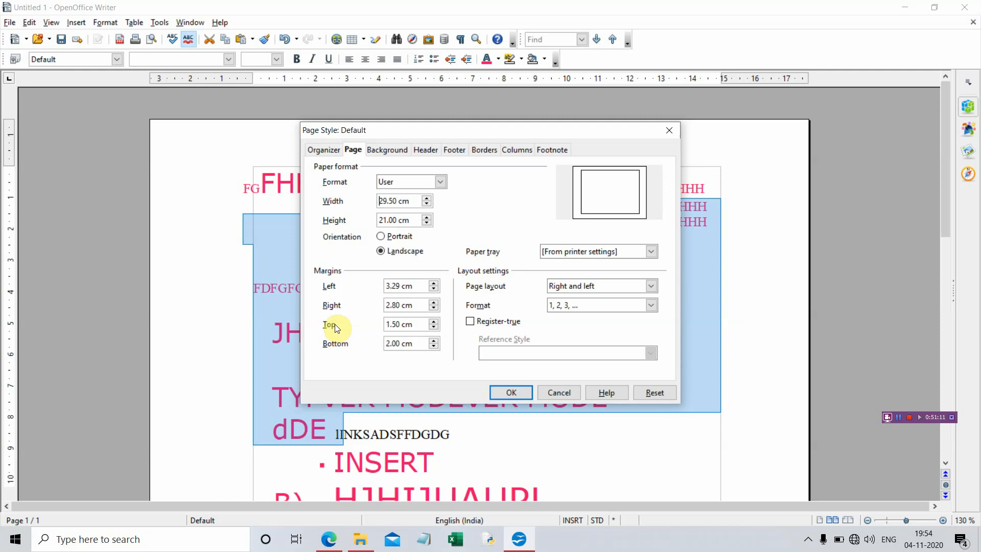
left_click(433, 290)
left_click(434, 290)
left_click(434, 290)
left_click(433, 289)
left_click(434, 289)
left_click(434, 289)
left_click(433, 282)
left_click(434, 282)
left_click(434, 282)
left_click(434, 282)
left_click(434, 282)
left_click(434, 282)
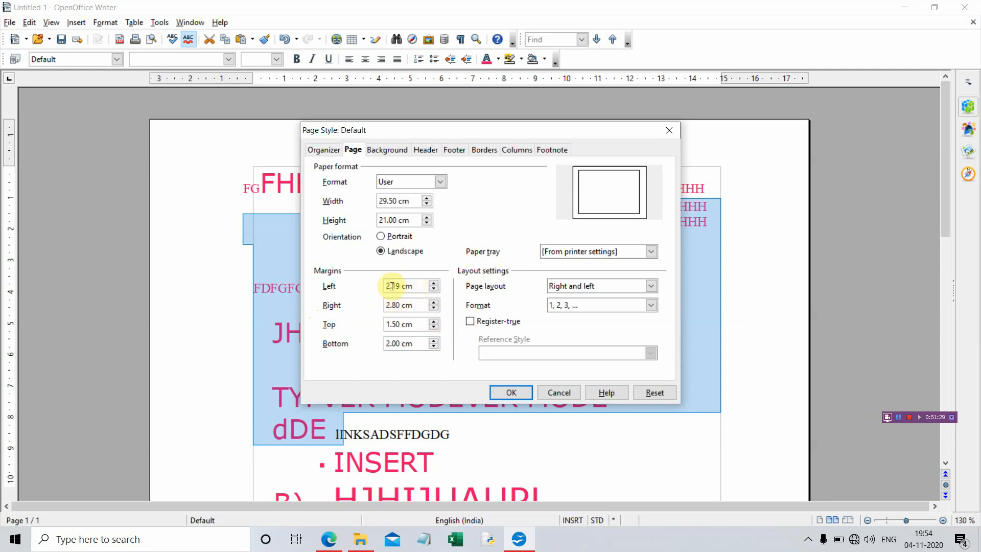
type("1")
key("Delete")
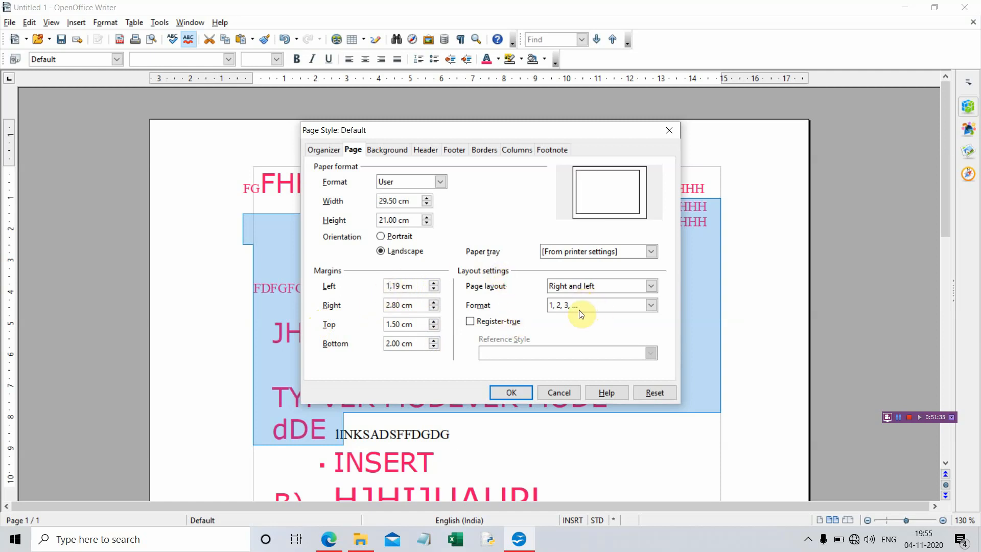
Set the page numbering format to i, ii, iii and the page background color to Magenta 1
left_click(604, 307)
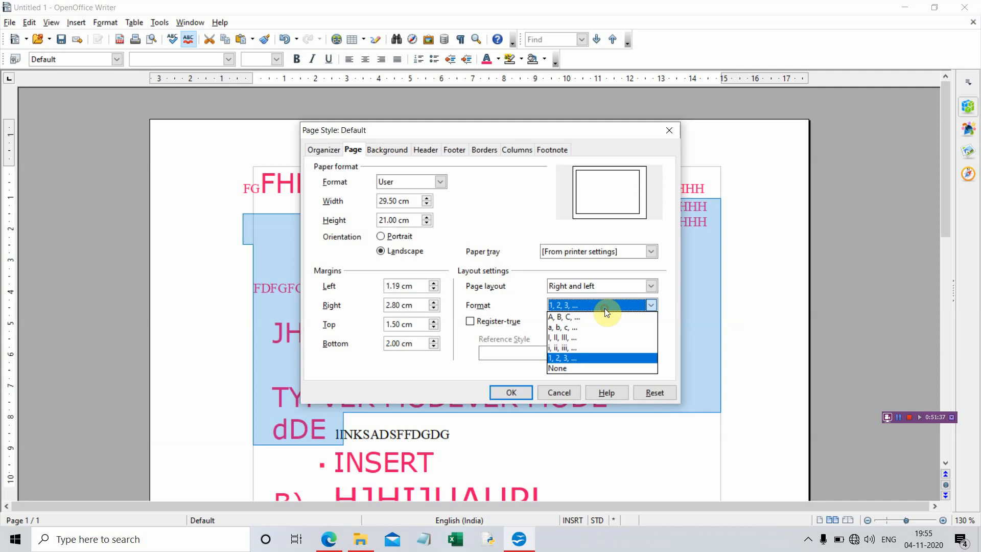
left_click(579, 346)
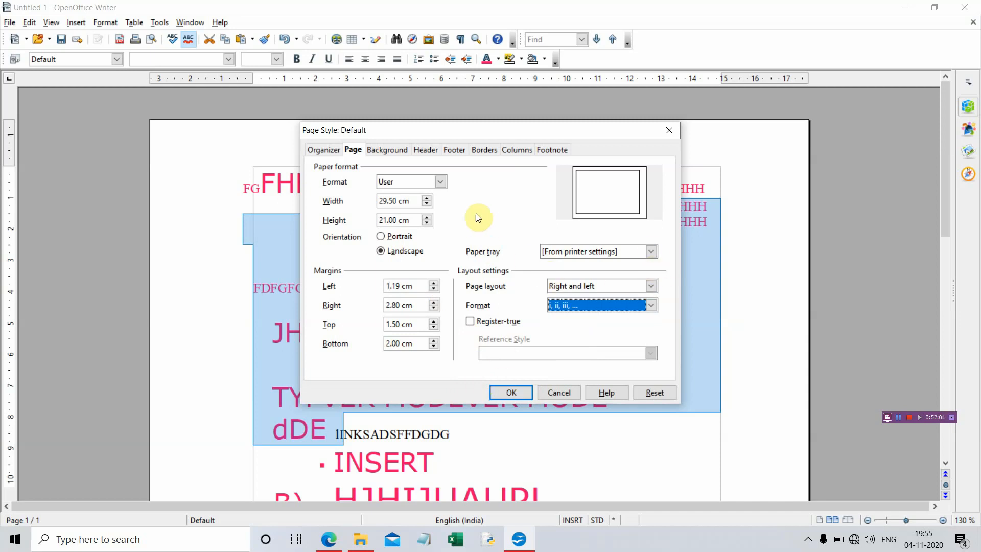
left_click(403, 152)
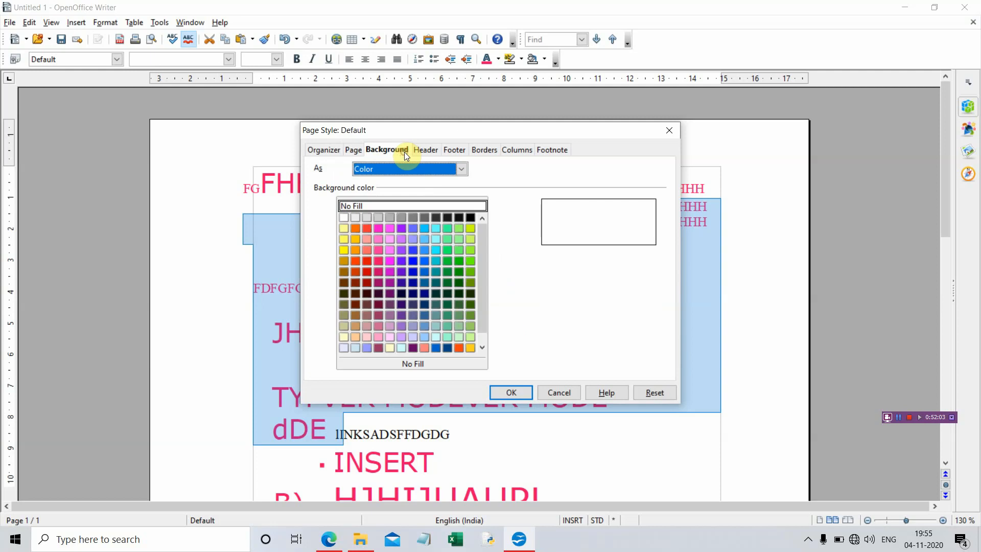
left_click(387, 243)
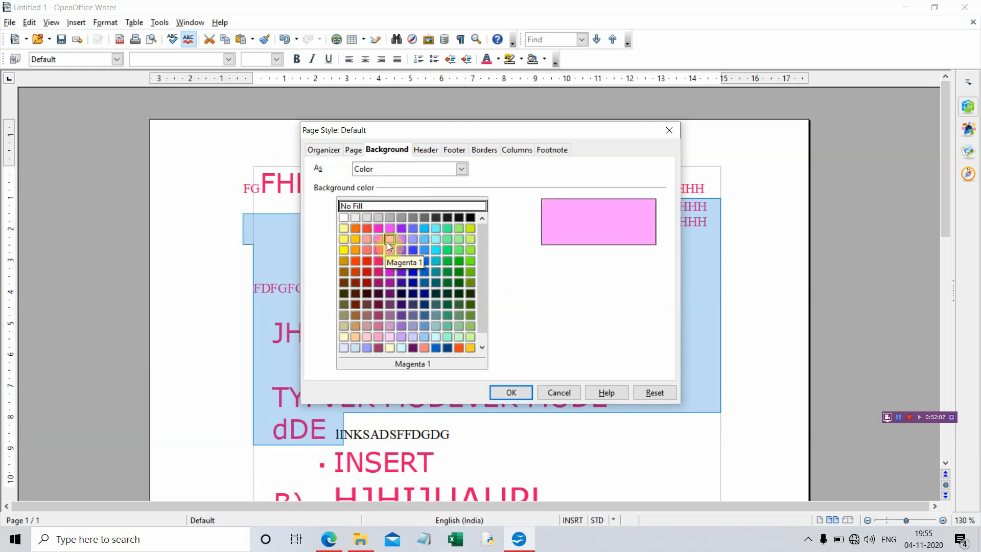
Add a 5.00 pt orange border around all four sides of the page
left_click(483, 150)
left_click(475, 236)
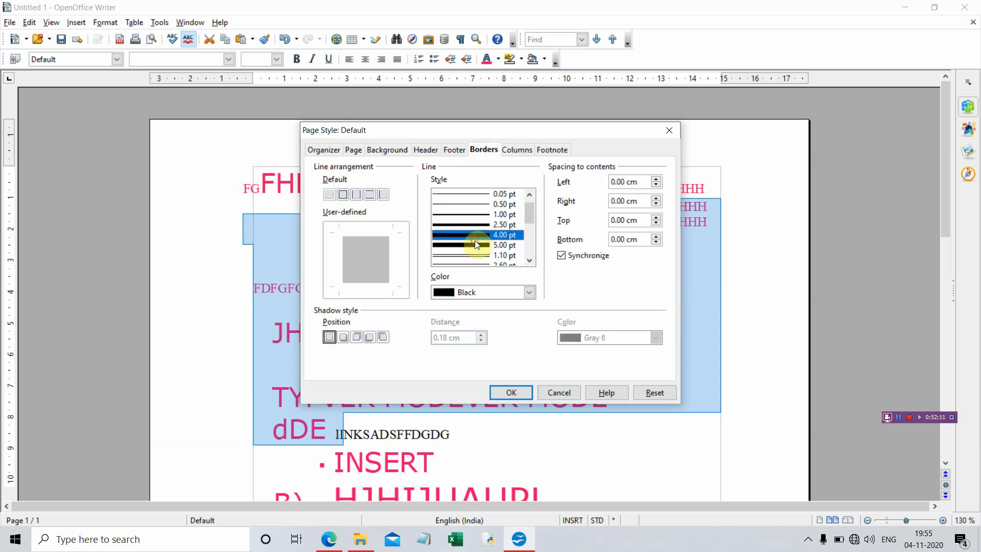
left_click(475, 244)
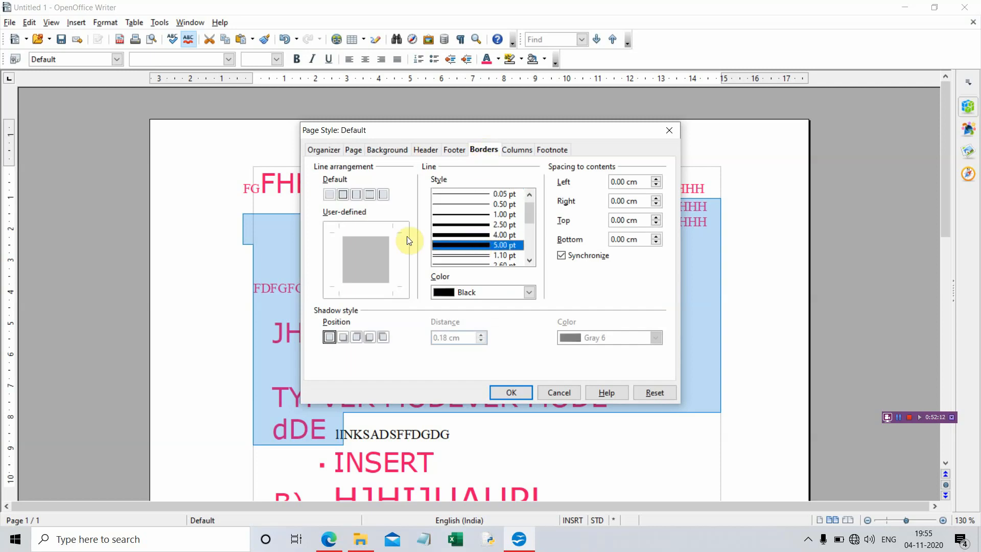
left_click(342, 195)
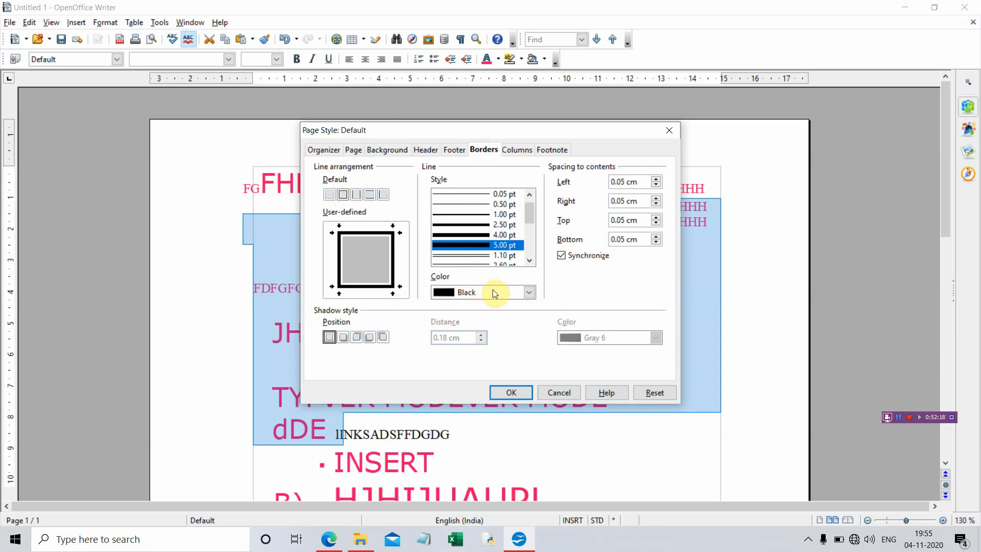
left_click(528, 292)
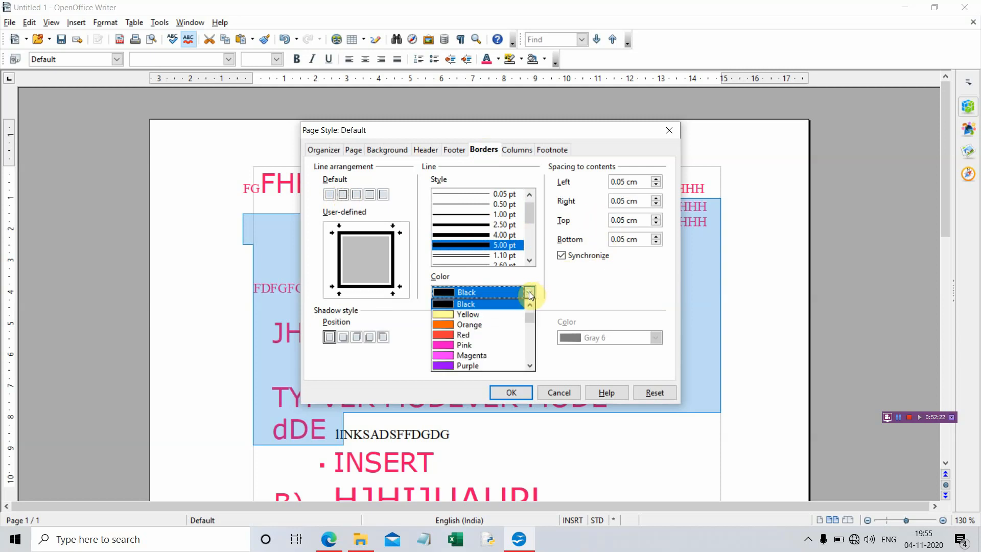
left_click(483, 325)
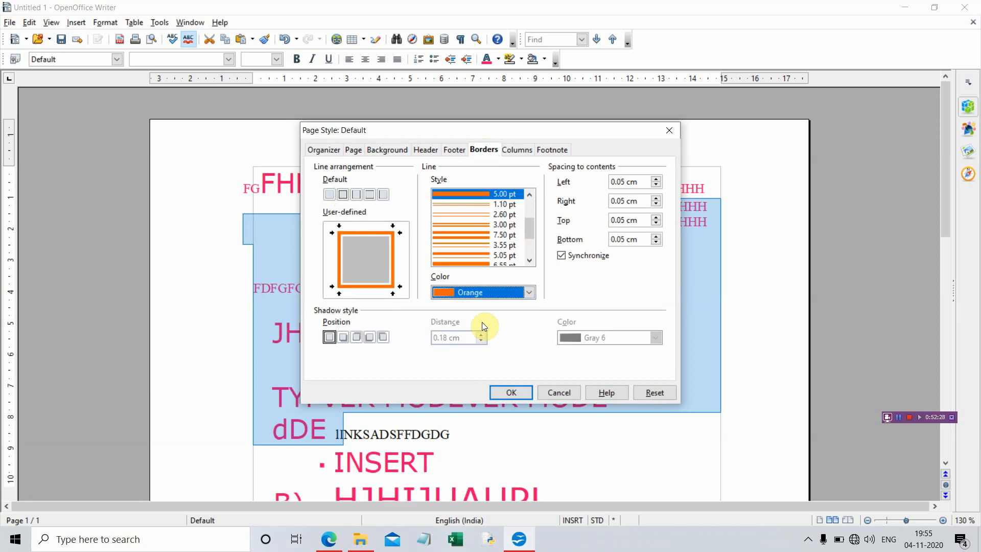
Switch the page background type to Graphic, revisit the border settings, and close the page style without applying anything
left_click(400, 150)
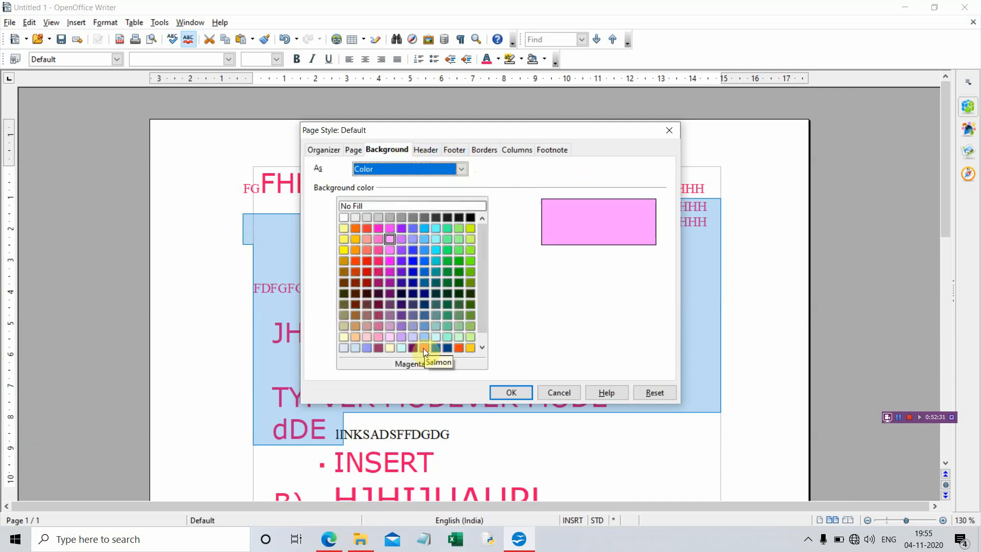
left_click(461, 170)
left_click(440, 192)
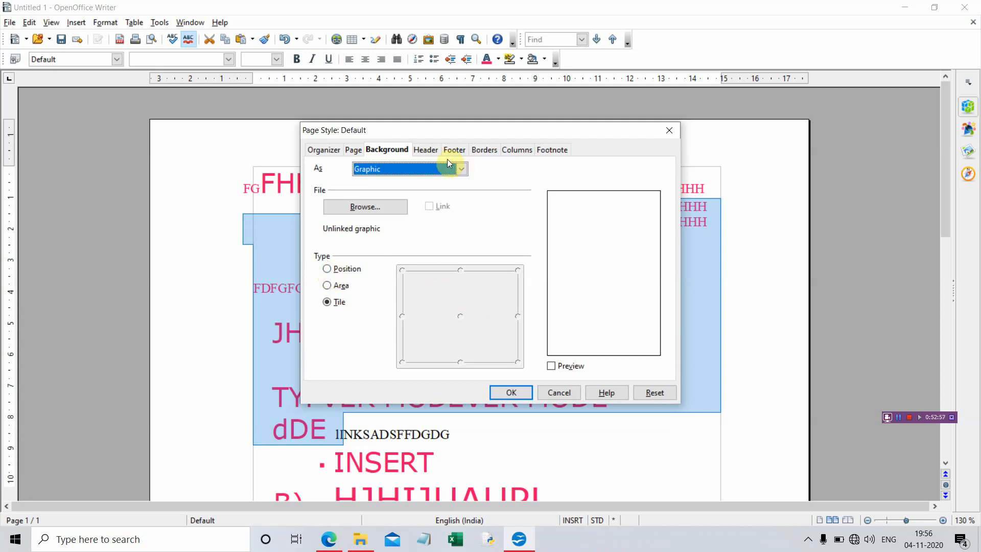
left_click(482, 150)
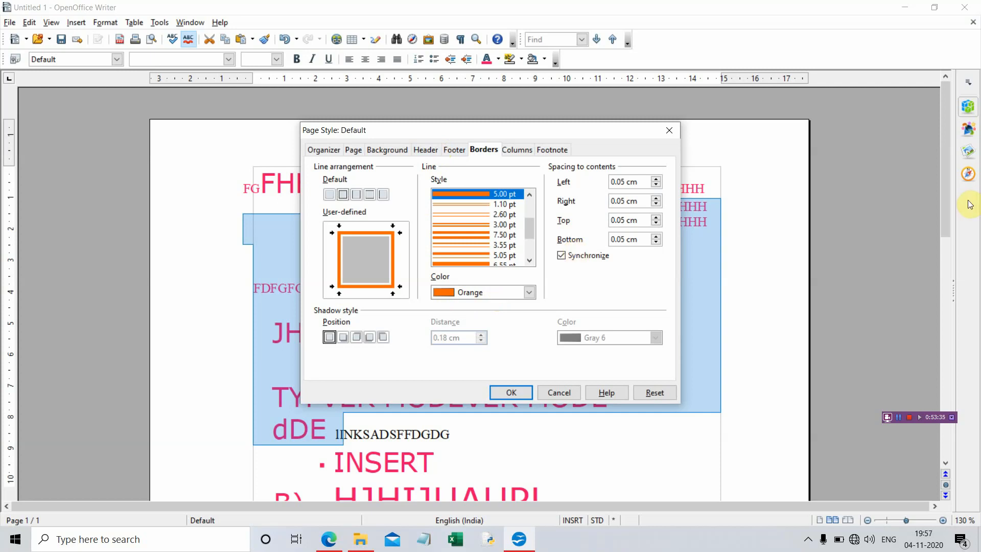
left_click(793, 221)
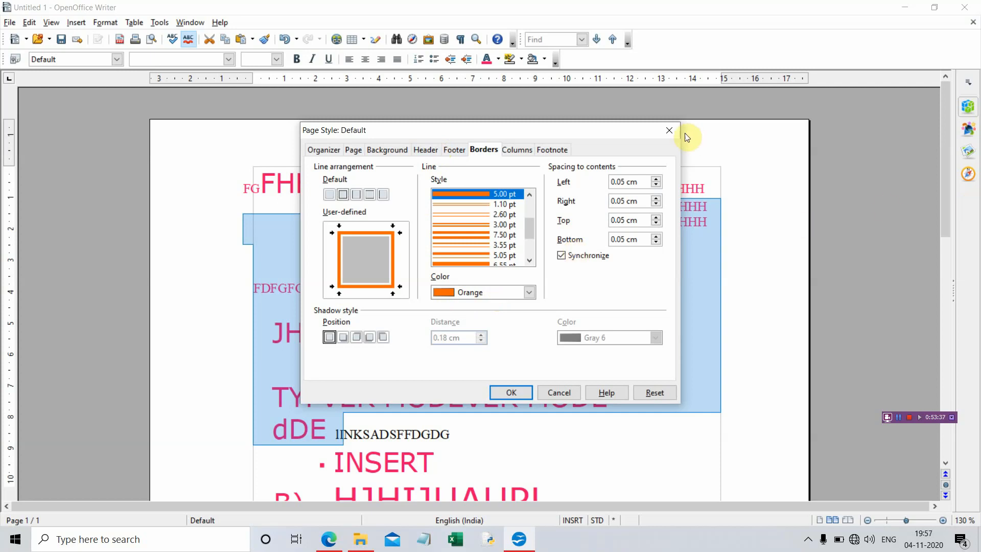
left_click(670, 130)
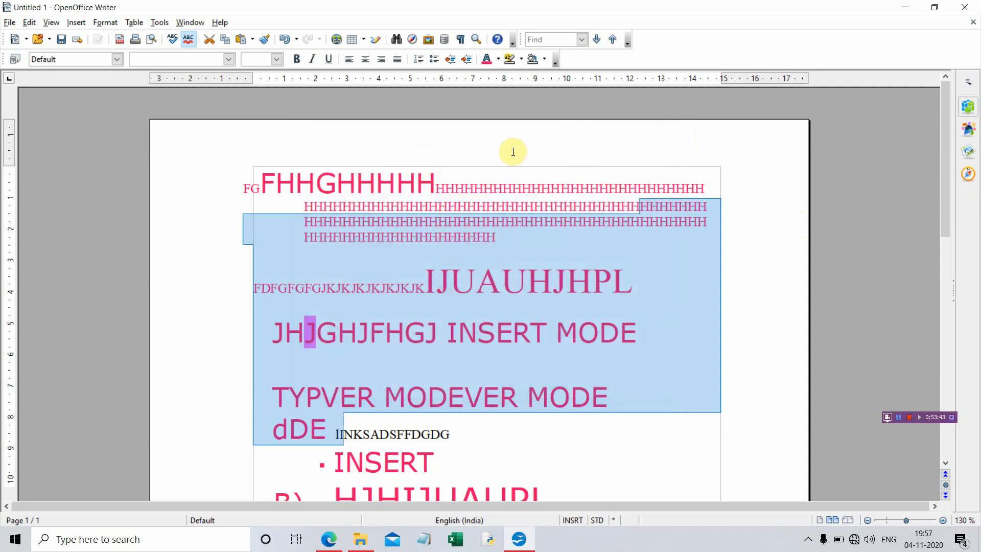
Place the text cursor in the empty list item C) at the end of the document
scroll(509, 375, "down", 10)
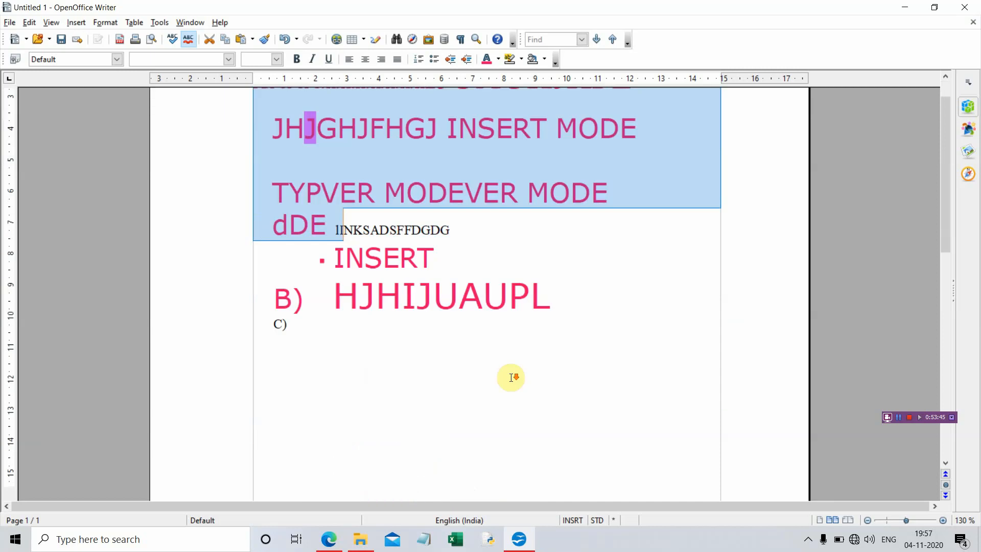
left_click(509, 371)
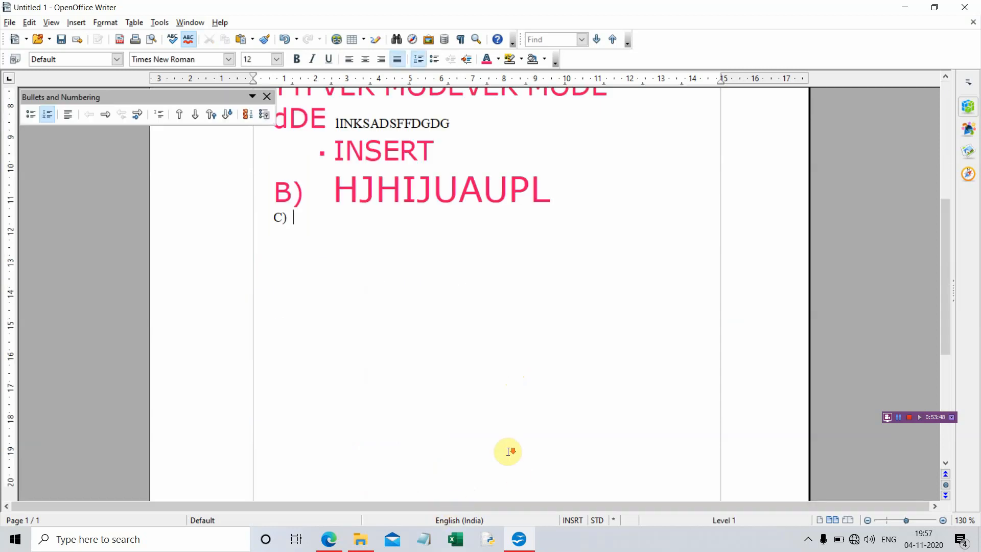
Look over the page from top to bottom and close the floating Bullets and Numbering toolbar
scroll(508, 451, "down", 5)
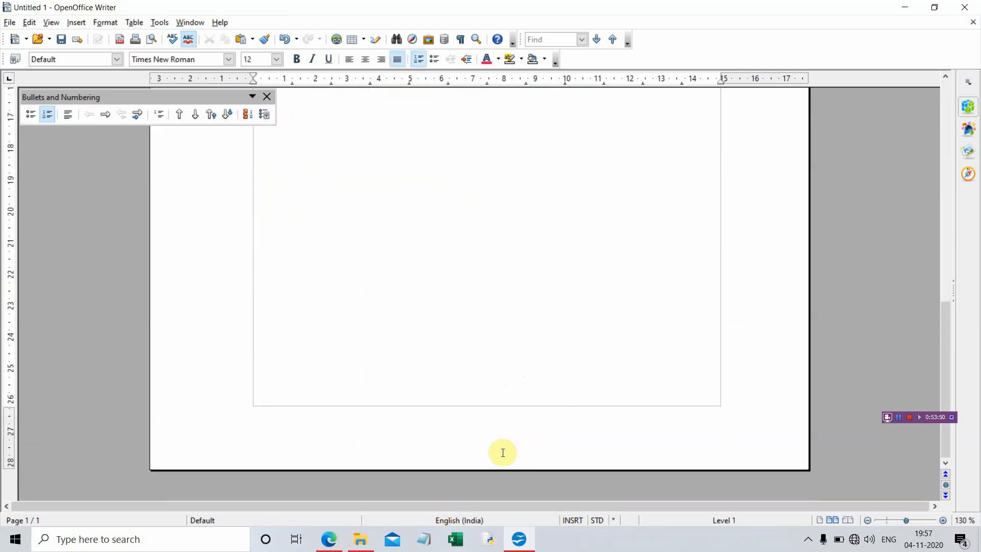
scroll(454, 414, "up", 10)
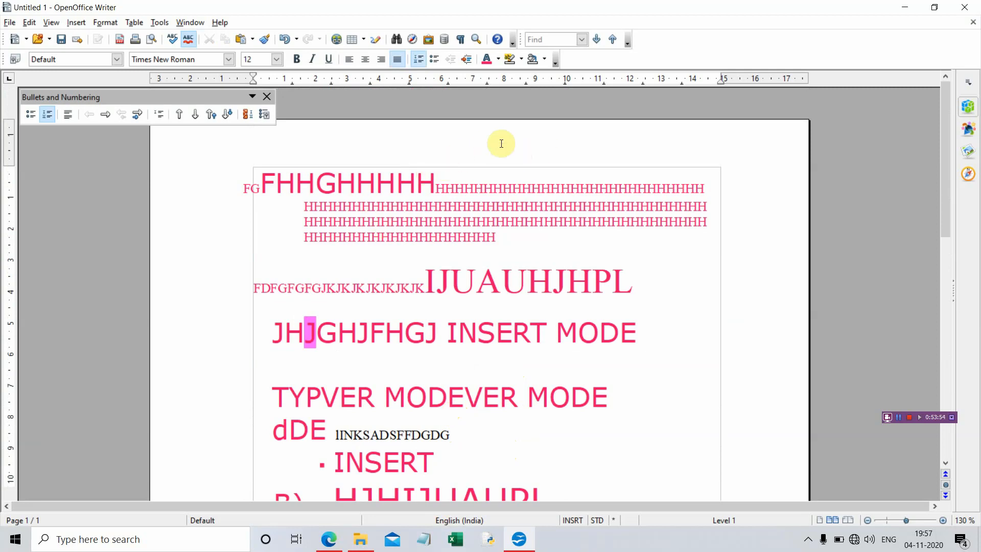
scroll(410, 453, "down", 10)
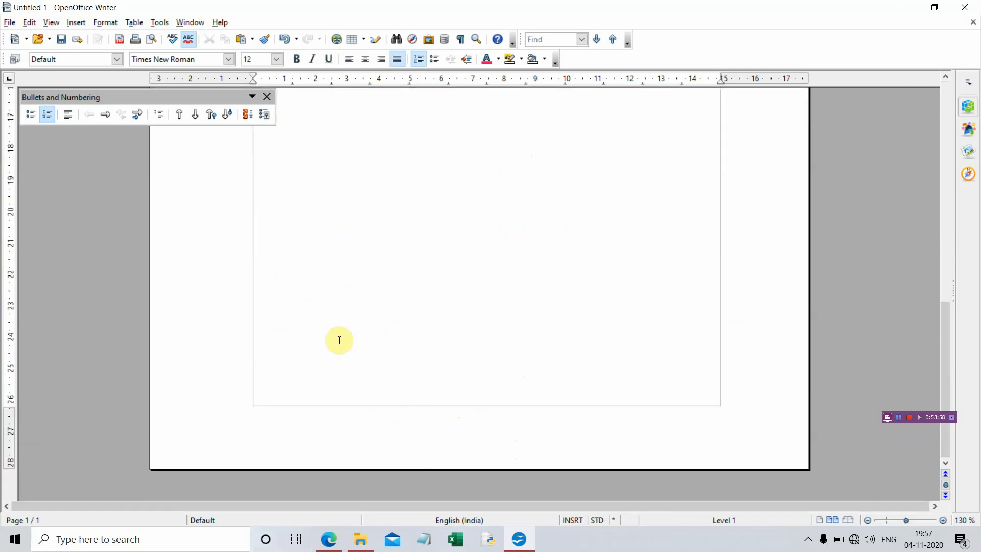
left_click(266, 97)
Insert a header for the Default page style
scroll(268, 98, "up", 10)
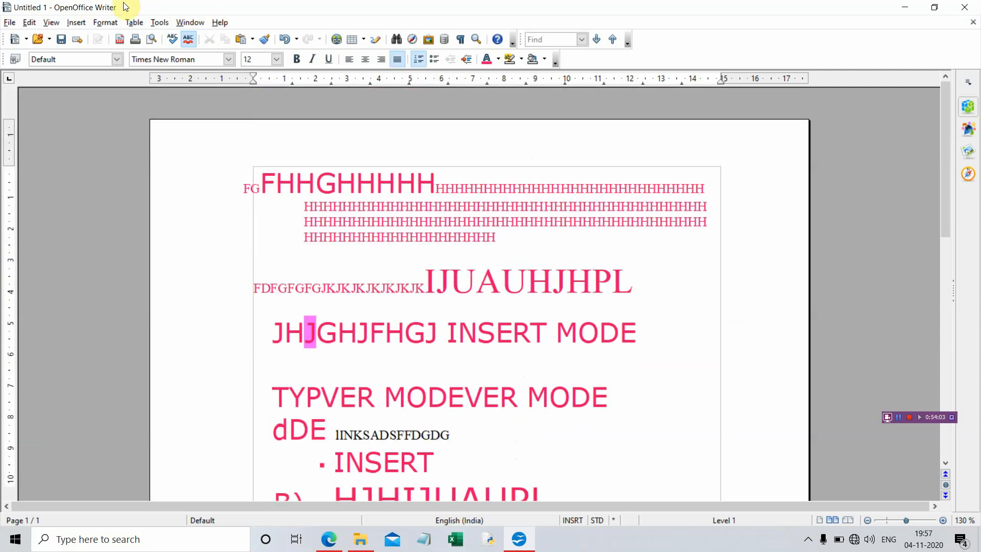
left_click(77, 23)
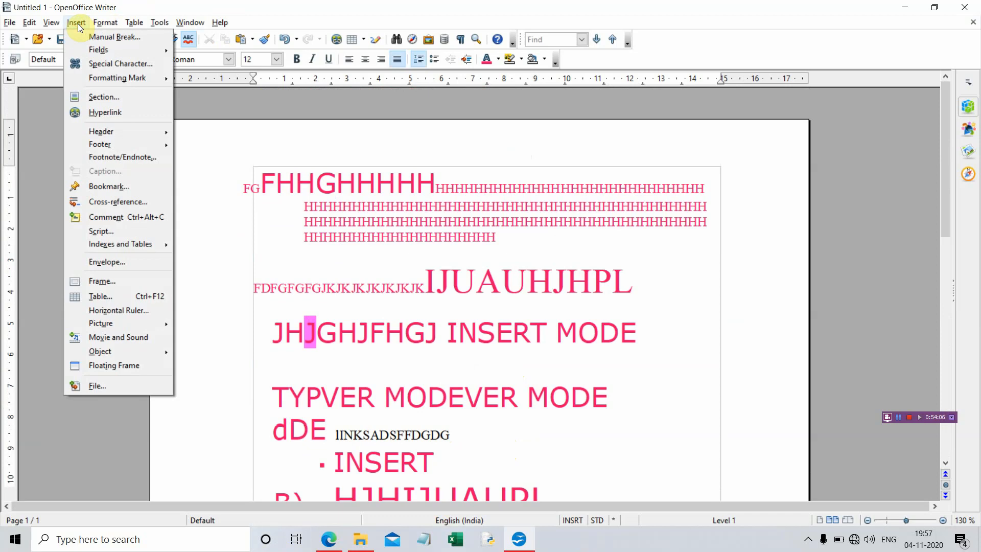
mouse_move(143, 132)
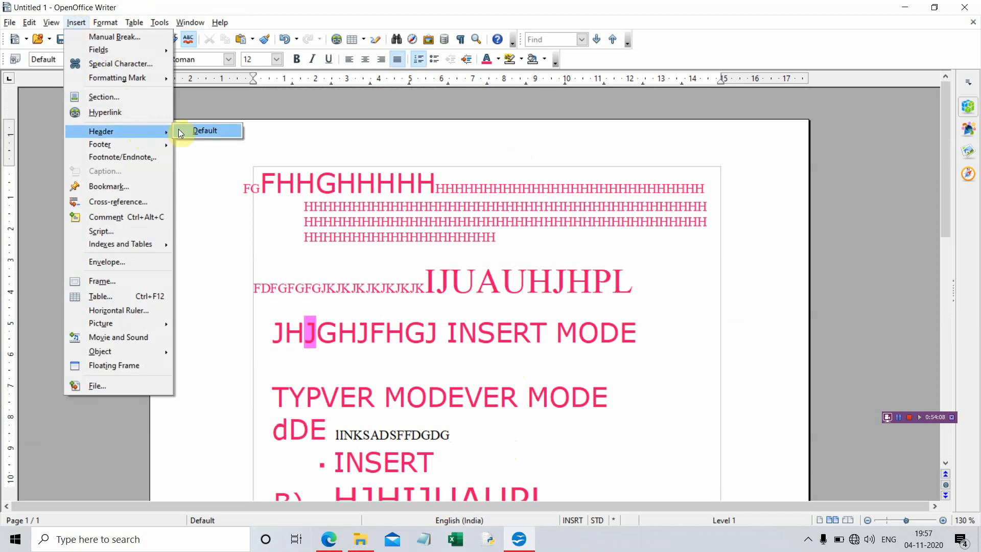
left_click(201, 131)
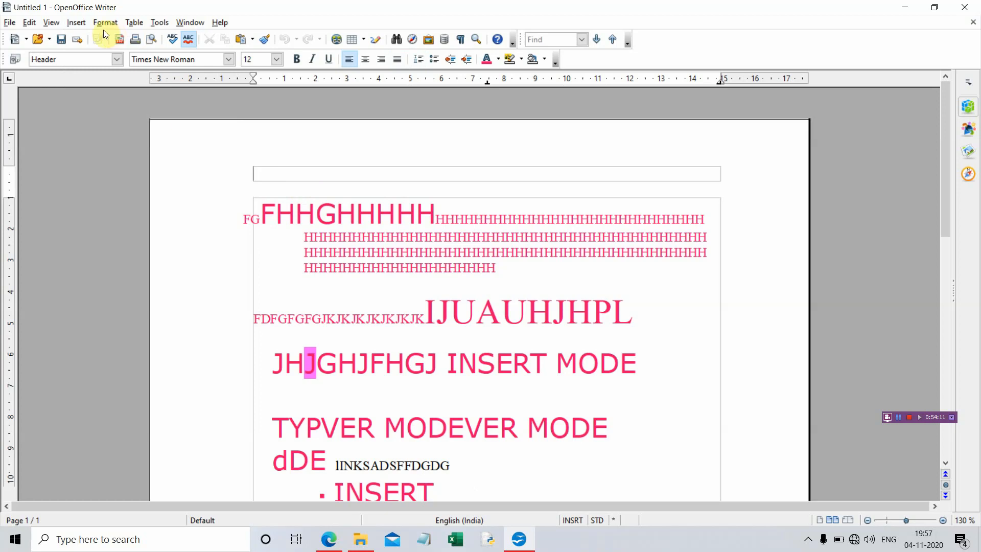
left_click(74, 23)
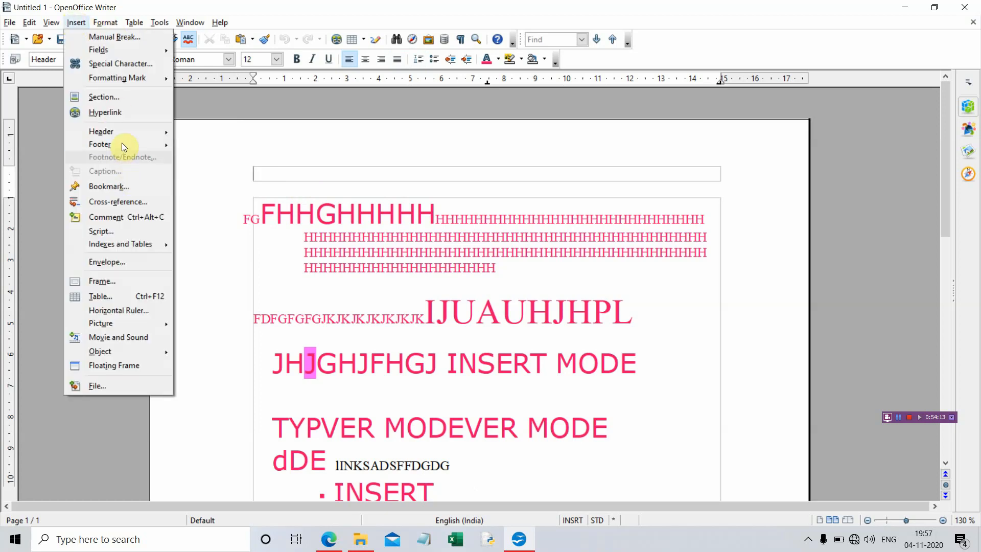
mouse_move(162, 147)
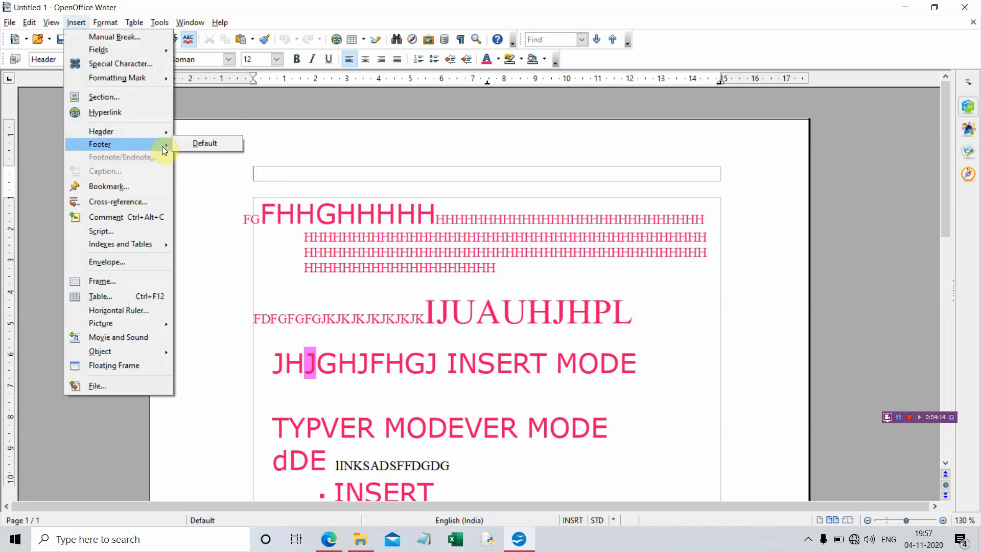
left_click(193, 183)
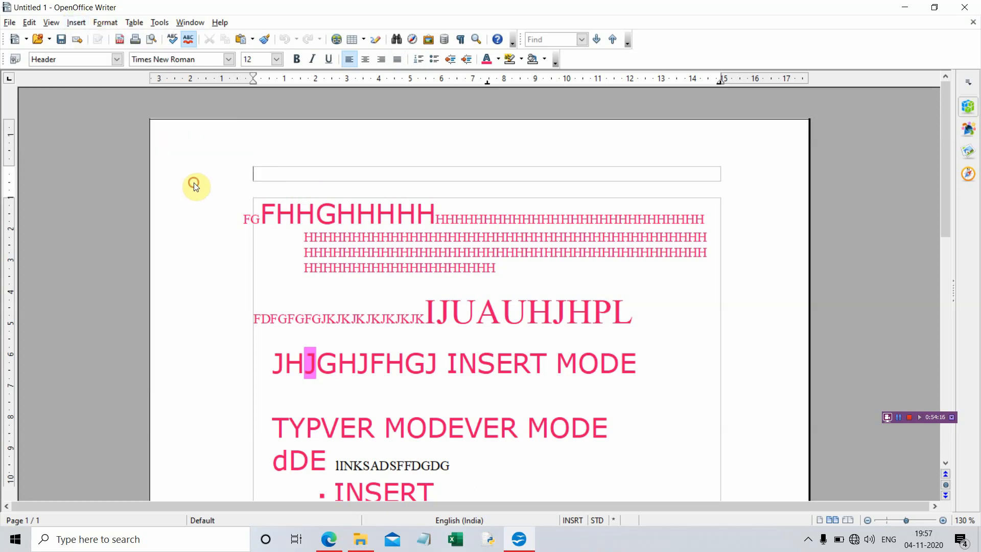
Turn on the footer in the page style settings, review the header settings, and apply the changes
left_click(99, 23)
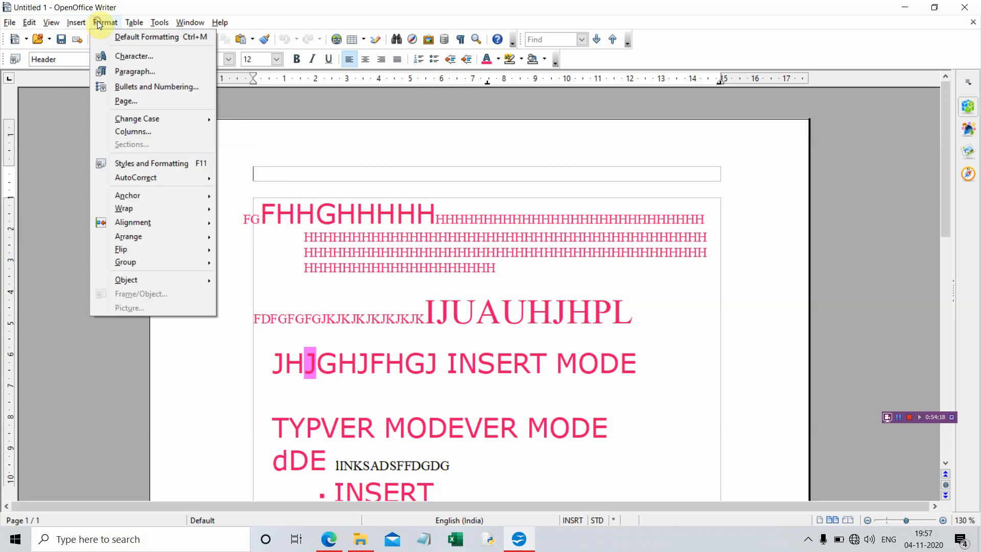
left_click(137, 100)
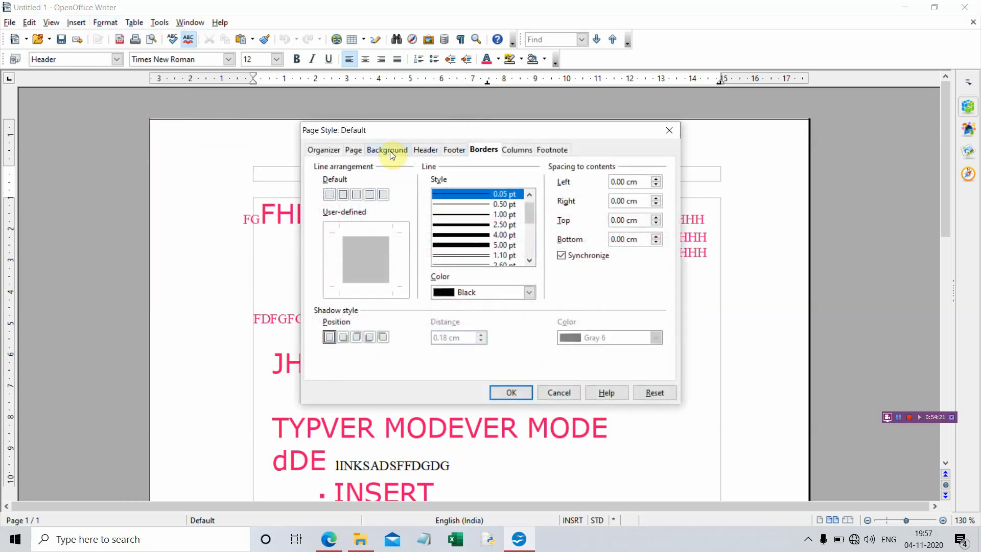
left_click(430, 150)
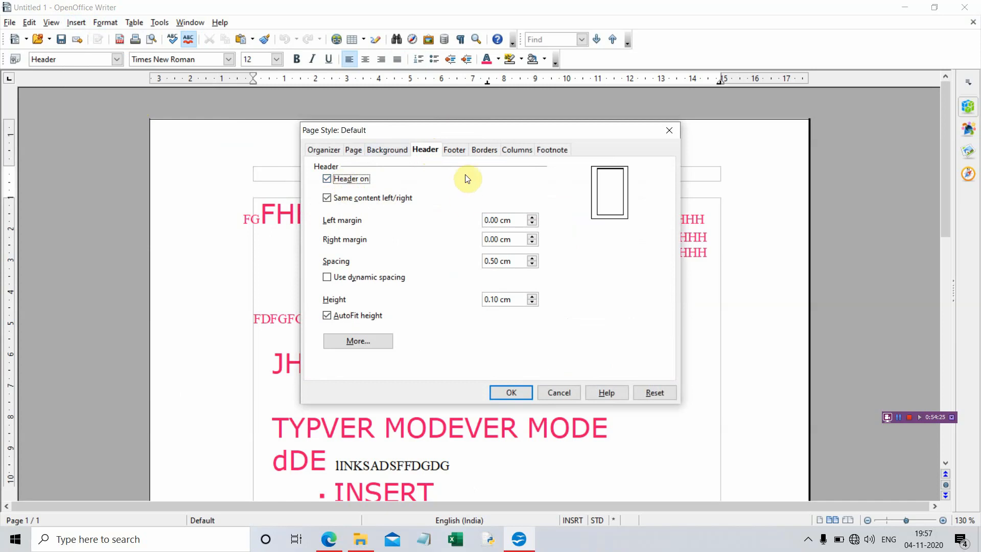
left_click(453, 150)
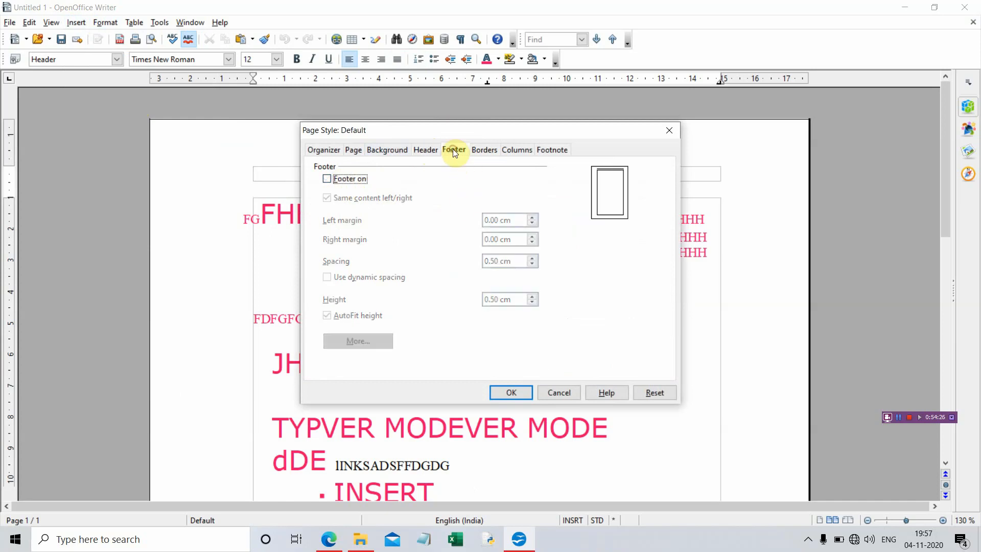
left_click(325, 179)
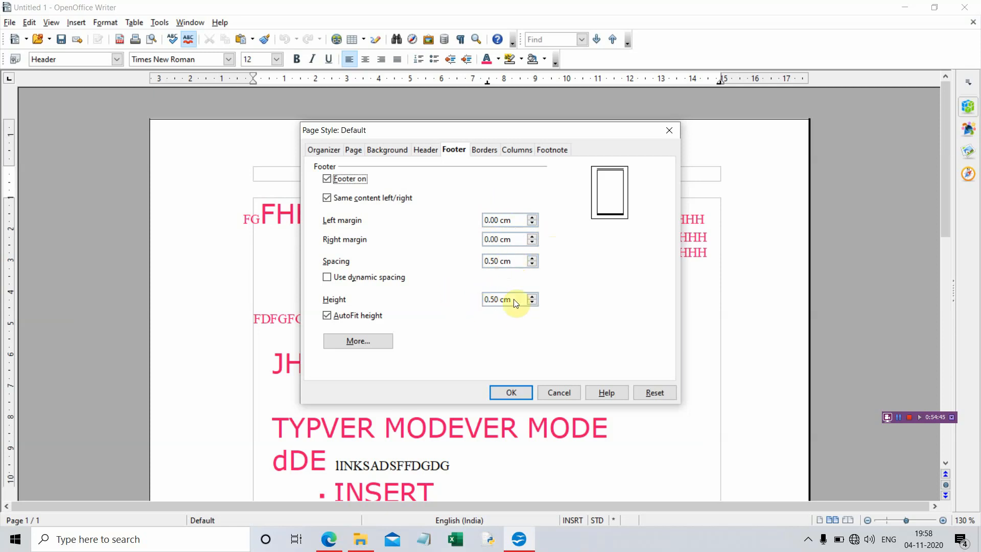
left_click(429, 150)
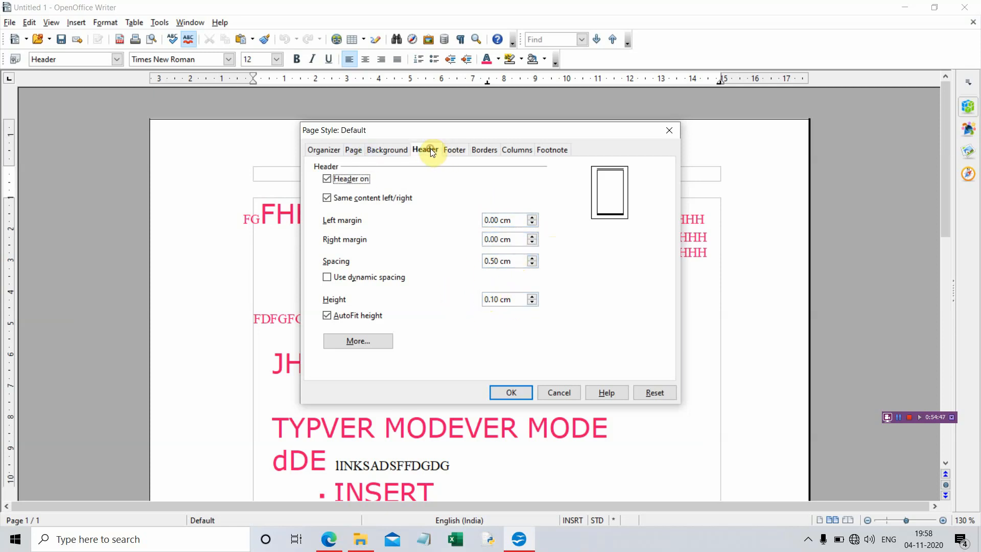
left_click(511, 392)
Paste the copied "VER MODE" text into the page header and add "UTER" directly after it
scroll(514, 388, "down", 10)
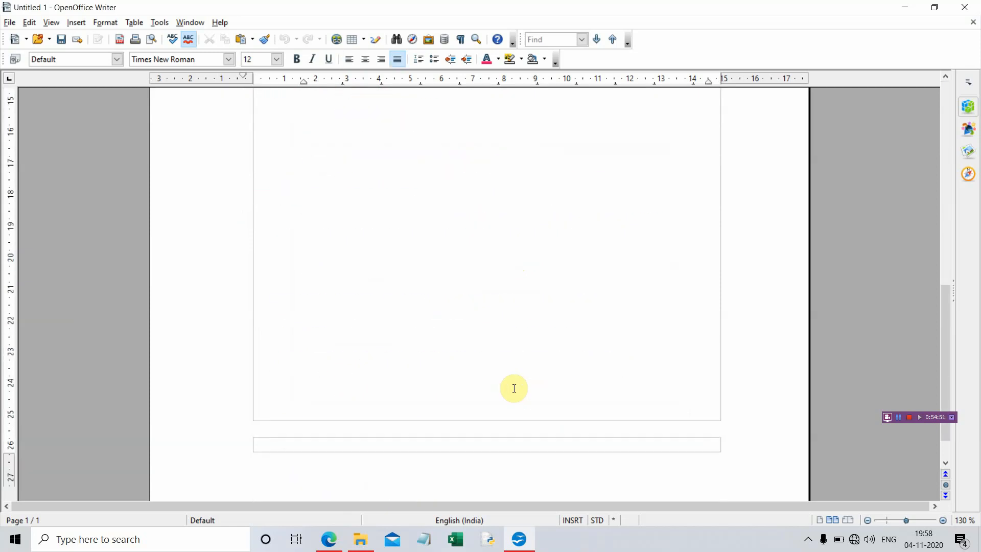
scroll(514, 388, "up", 5)
scroll(514, 389, "up", 3)
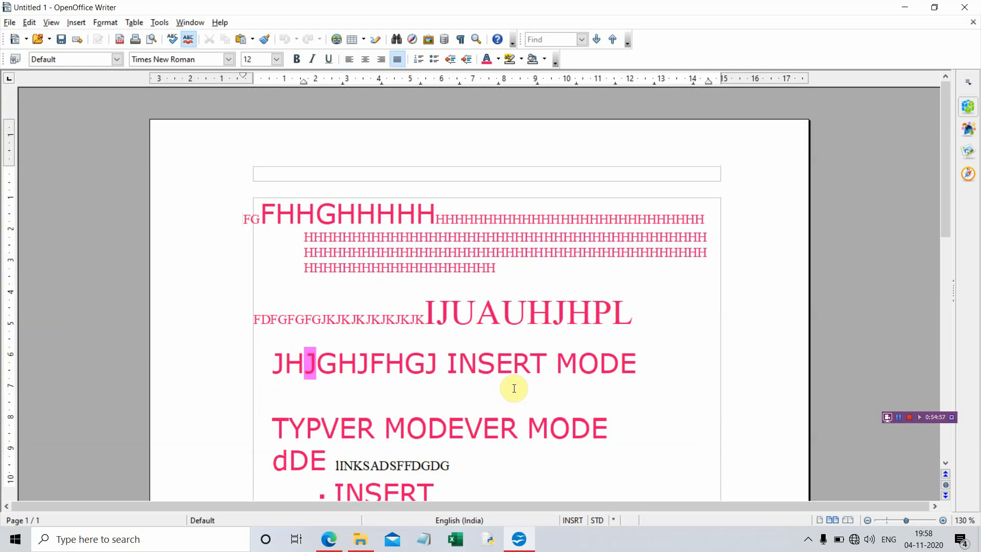
scroll(514, 388, "down", 10)
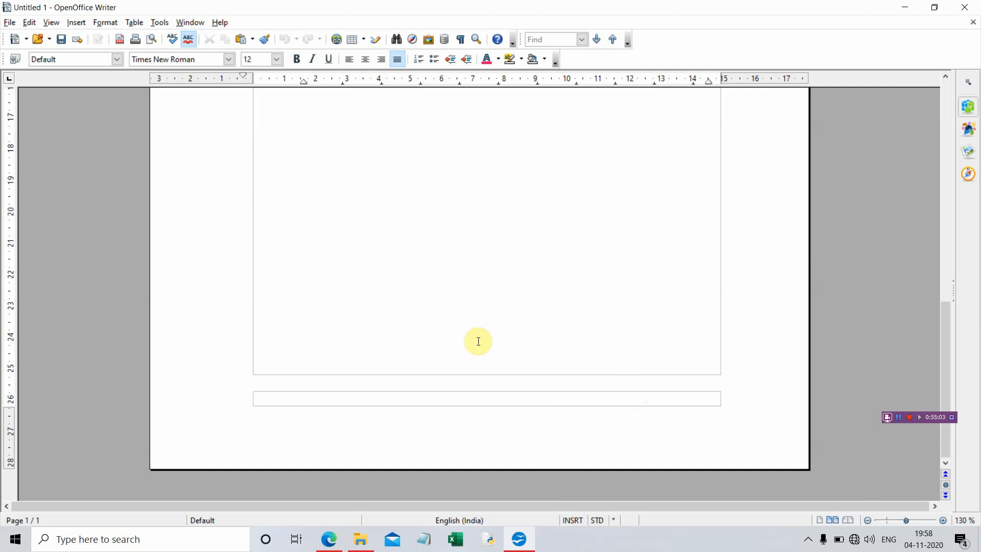
scroll(477, 341, "up", 10)
scroll(479, 341, "up", 2)
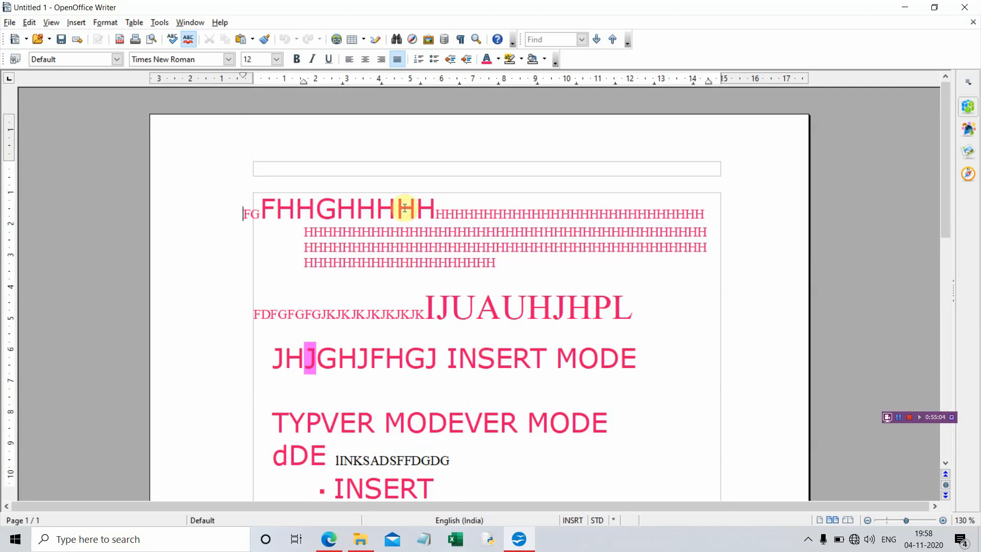
left_click(407, 163)
right_click(406, 164)
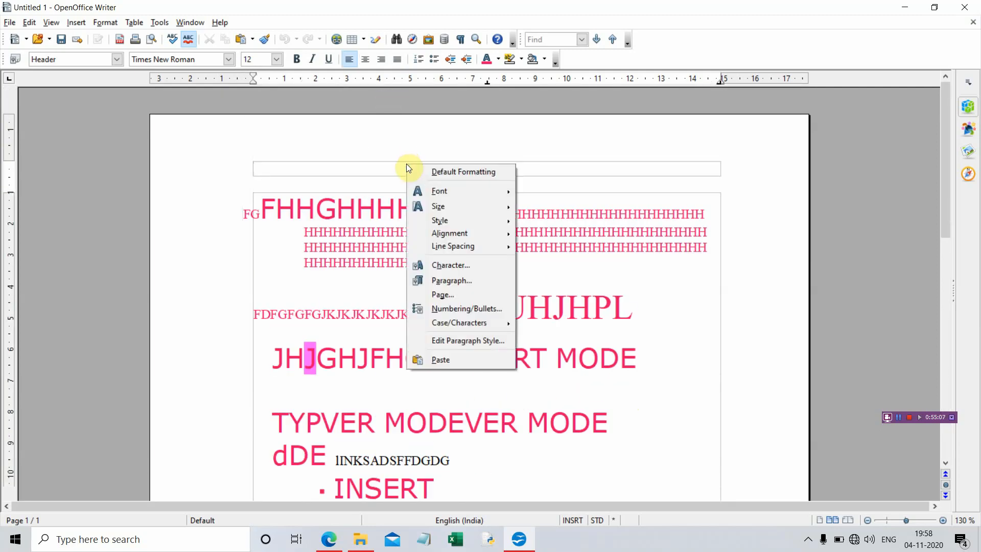
type("VER MODE")
type("UTER")
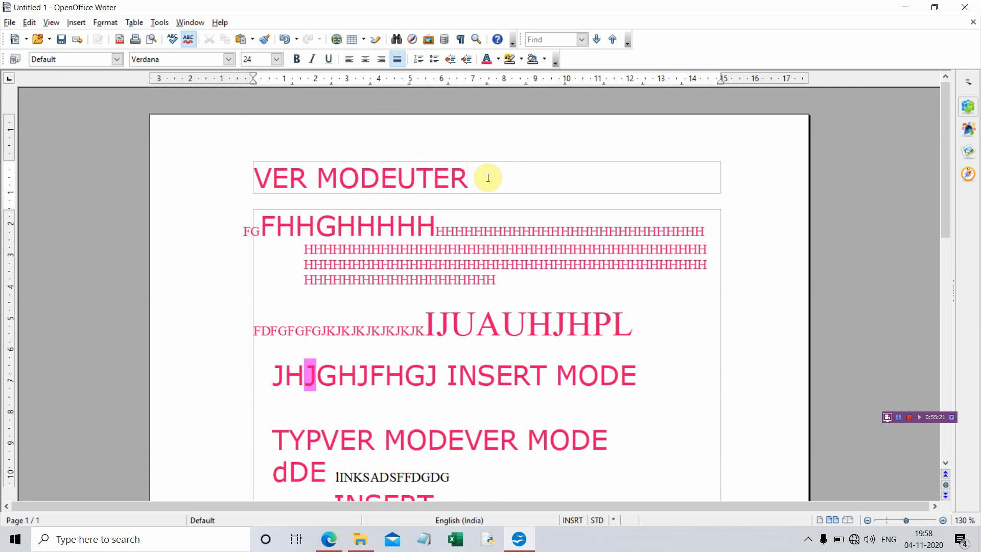
Enter a trial 1 in the page footer, delete it, and insert a Page Number field instead
scroll(487, 178, "down", 3)
scroll(488, 178, "down", 12)
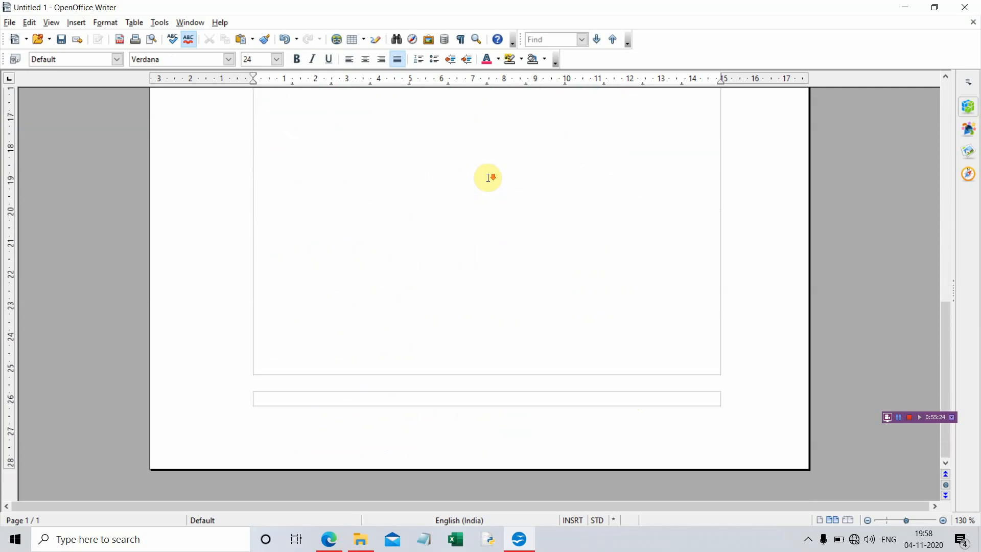
left_click(439, 395)
type("1")
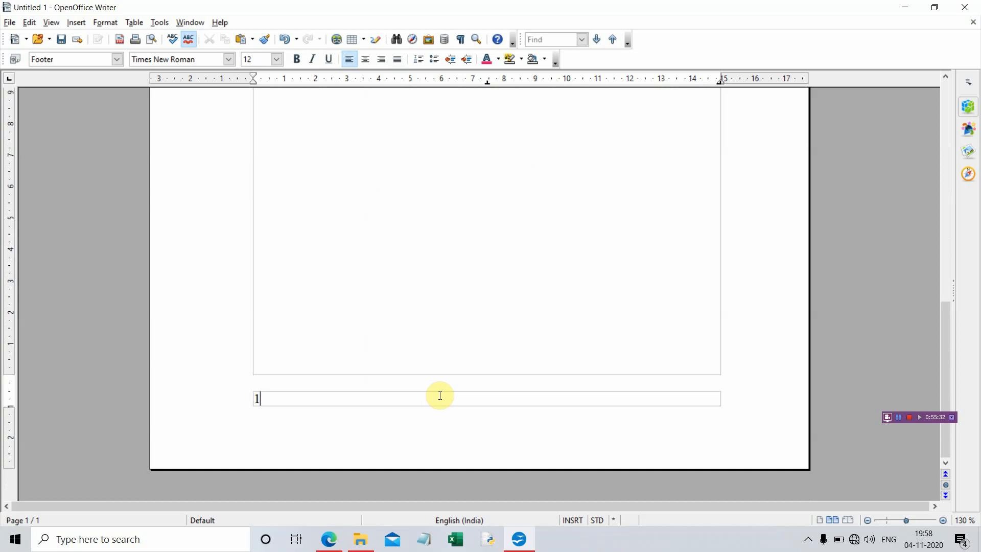
key("BackSpace")
left_click(77, 22)
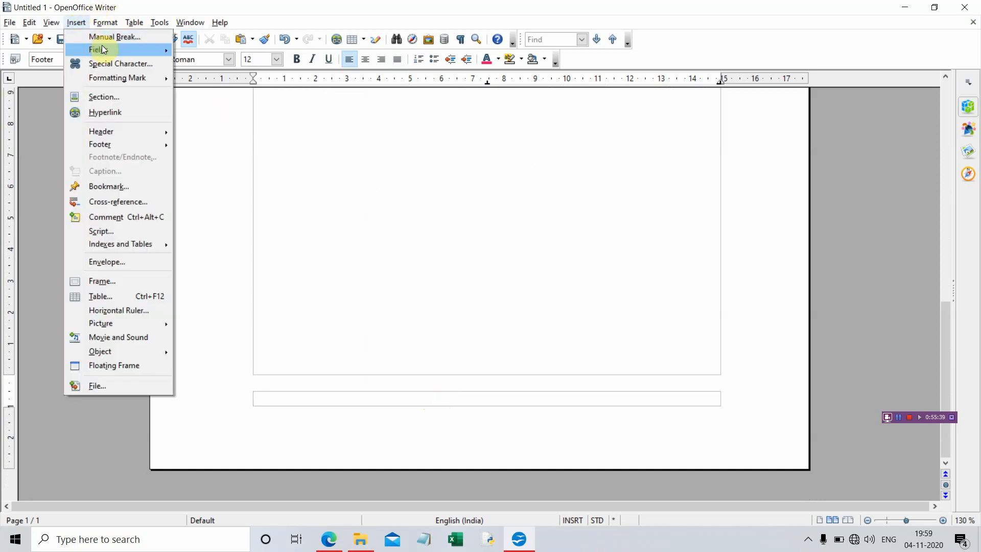
mouse_move(119, 50)
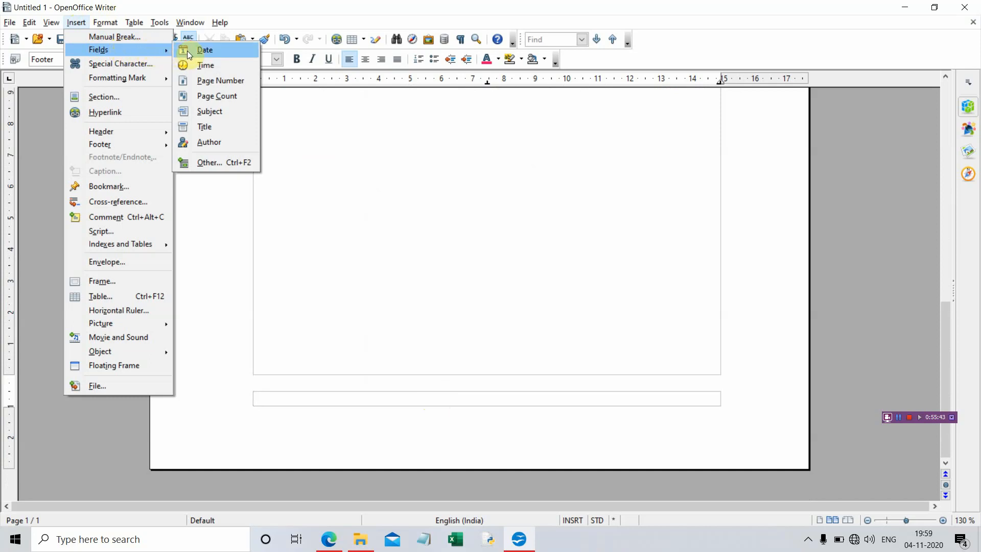
left_click(200, 82)
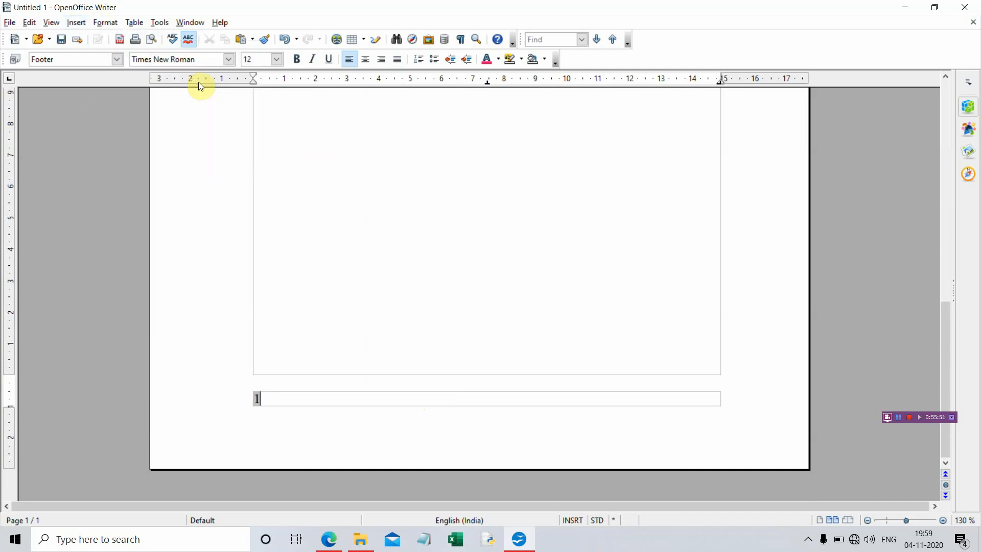